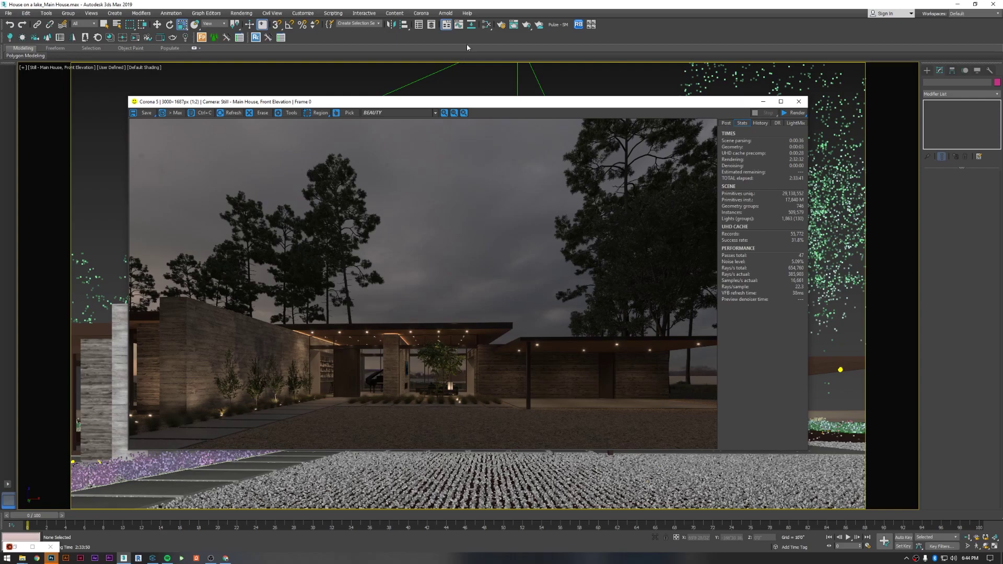
Review the render elements list in Render Setup without adding any new elements
left_click(501, 25)
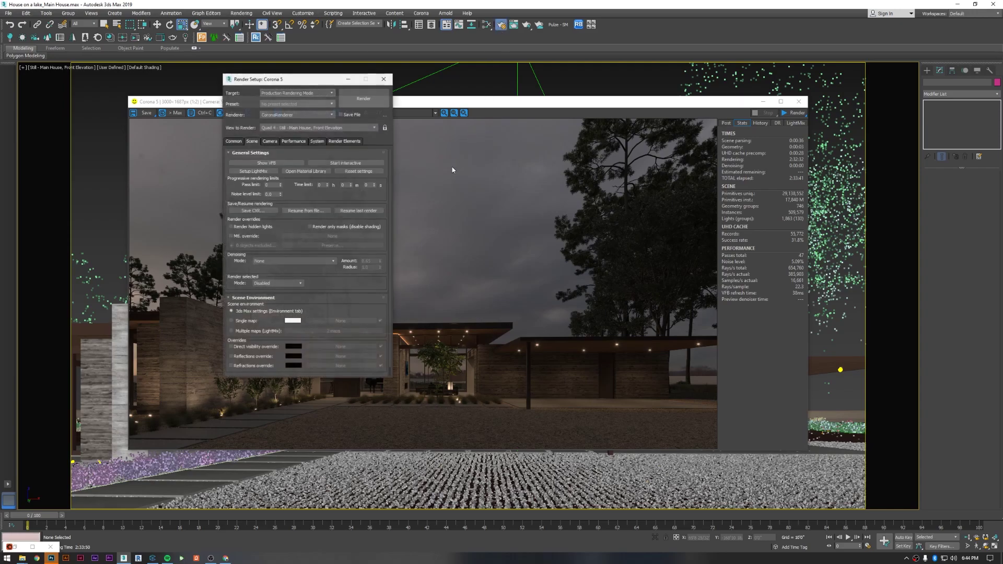
left_click(344, 141)
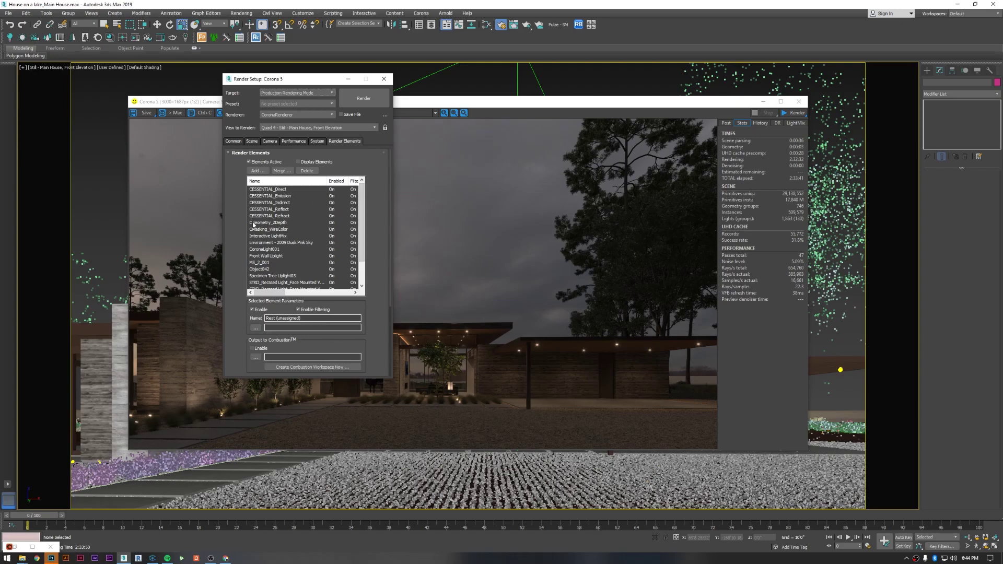
left_click(261, 172)
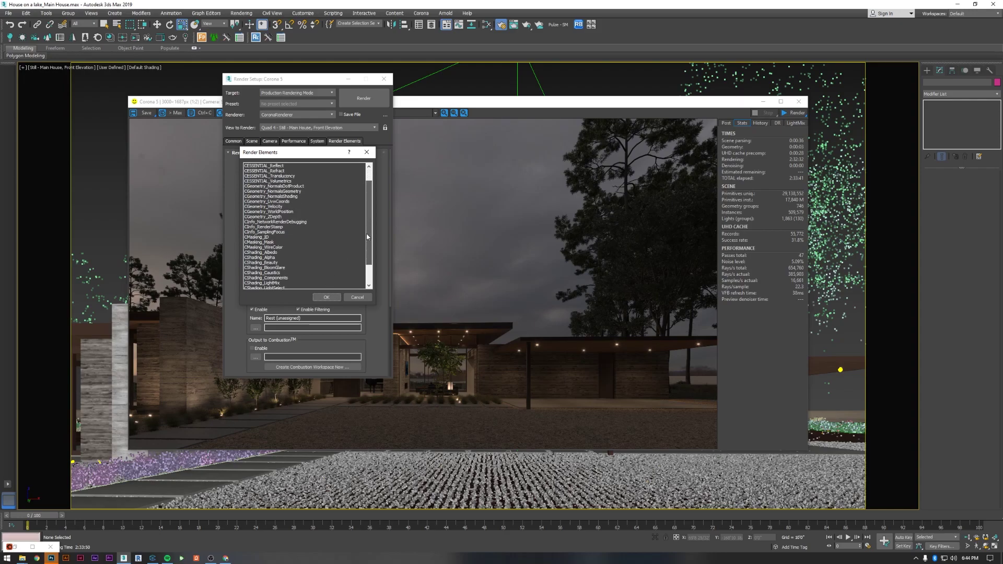
left_click_drag(368, 222, 366, 257)
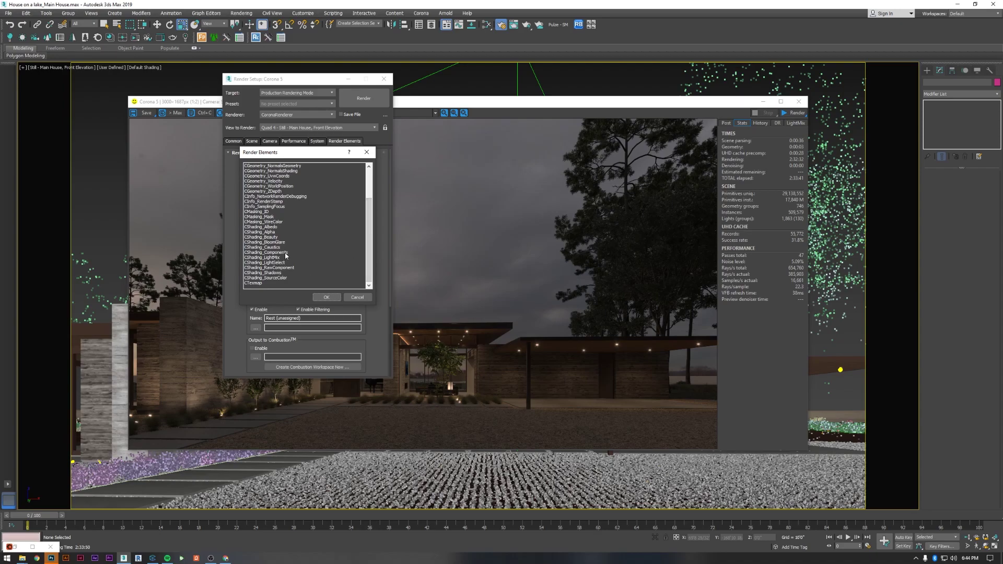
left_click(357, 297)
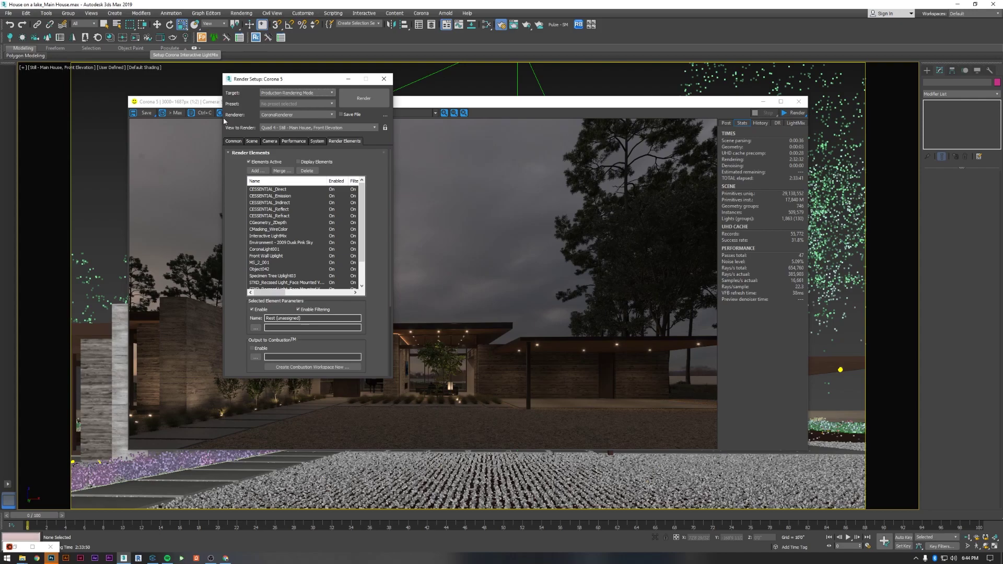
scroll(362, 240, "down", 2)
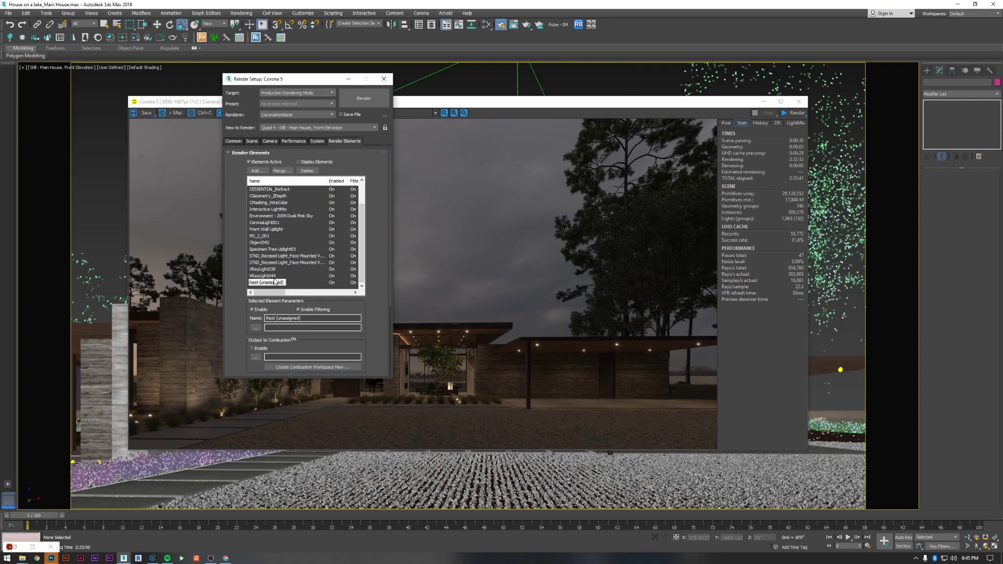
left_click(385, 79)
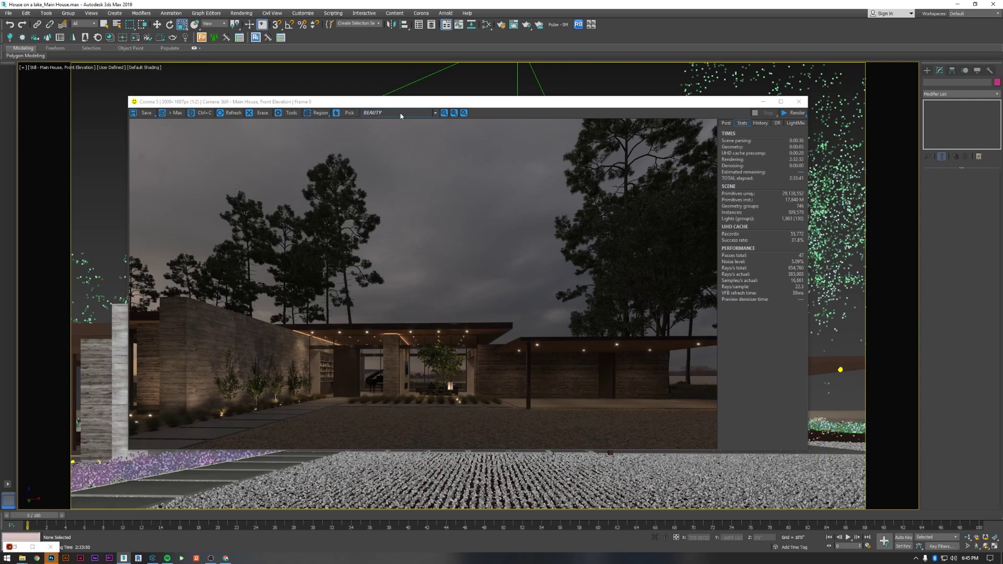
View the Alpha, CESSENTIAL_Direct, Emission and Reflect passes in the Corona frame buffer
left_click(400, 113)
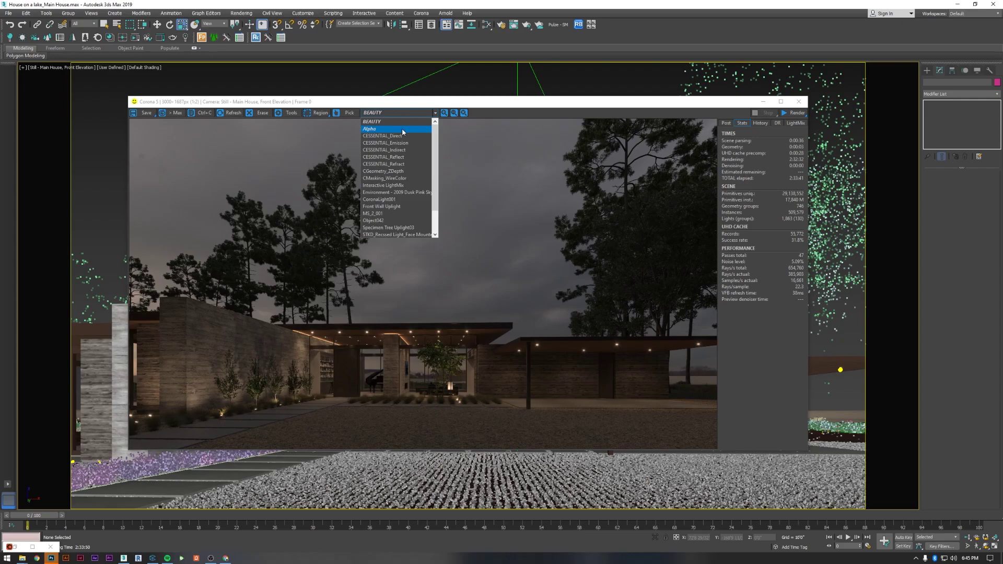
left_click(402, 129)
left_click(403, 113)
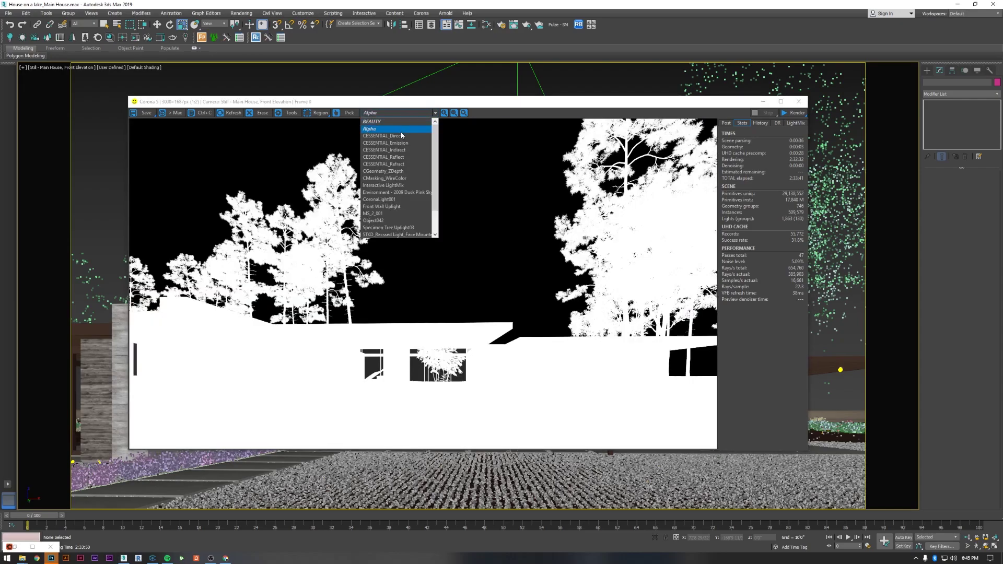
left_click(400, 129)
left_click(400, 113)
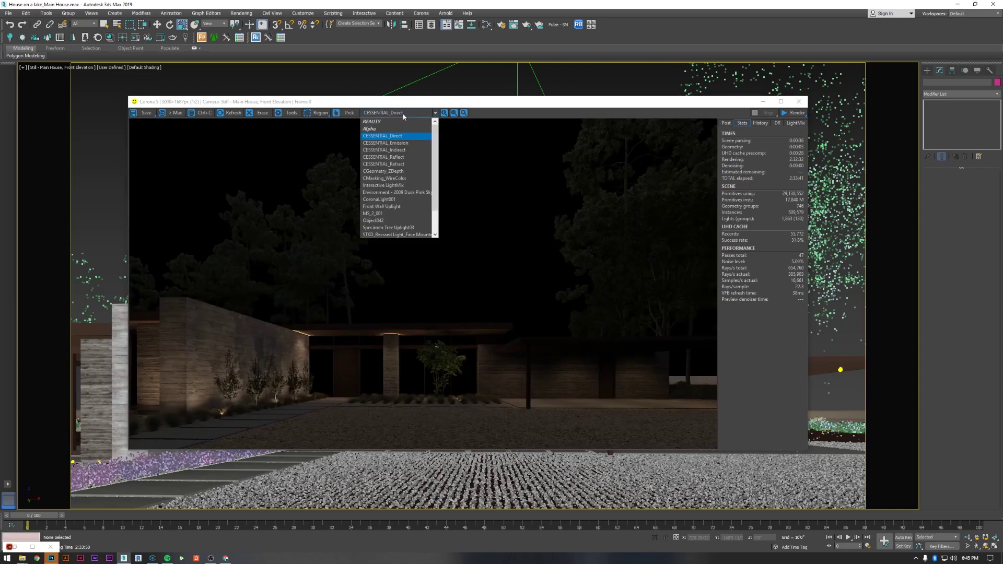
left_click(400, 144)
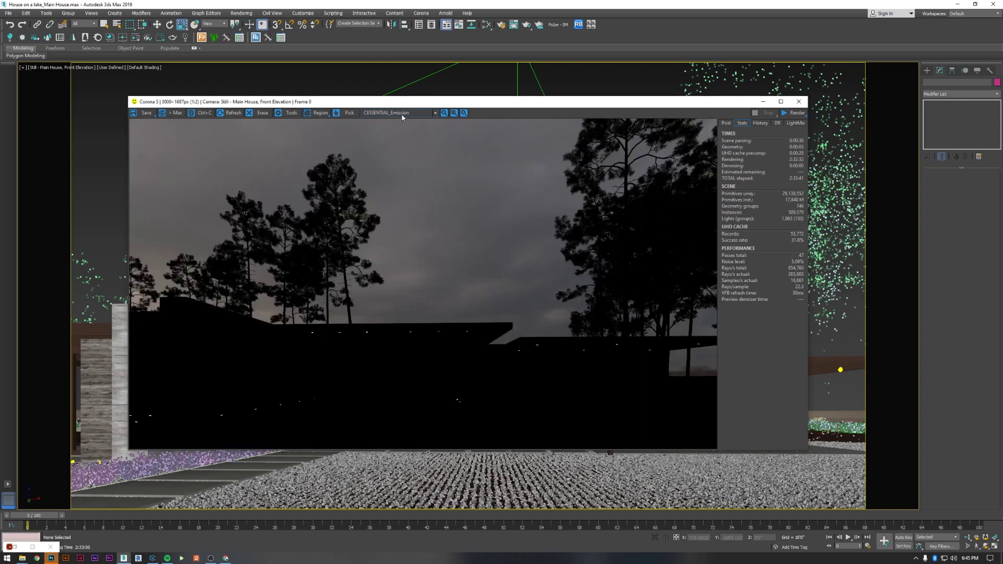
left_click(401, 112)
left_click(403, 158)
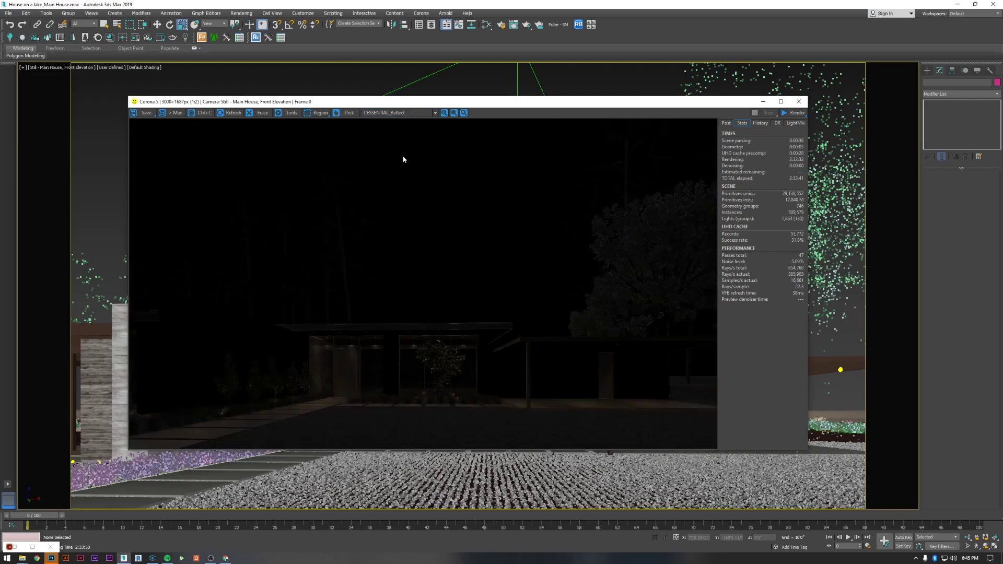
View the Refract, CGeometry_ZDepth and CMasking_WireColor passes, ending on Interactive LightMix
left_click(410, 113)
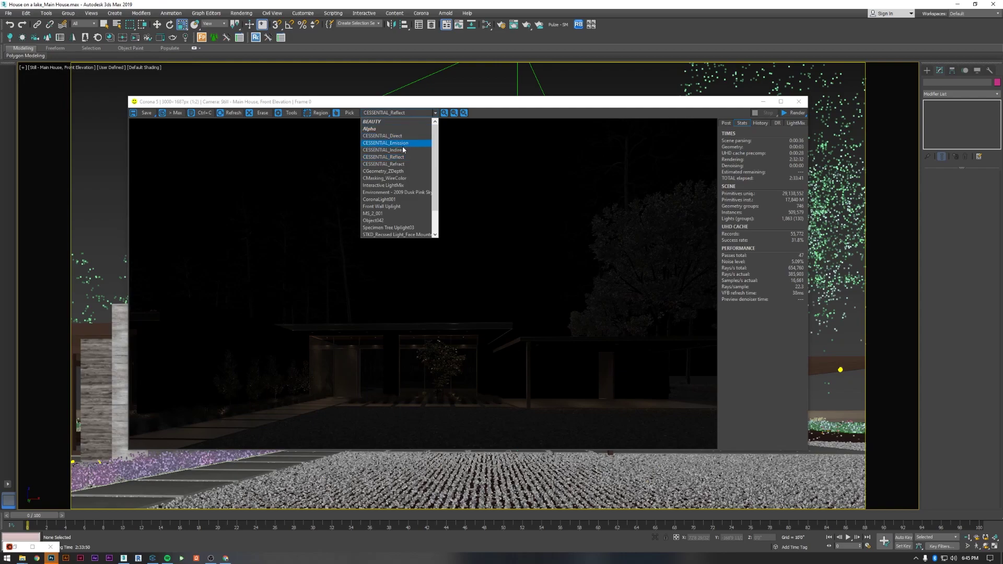
left_click(405, 165)
left_click(405, 113)
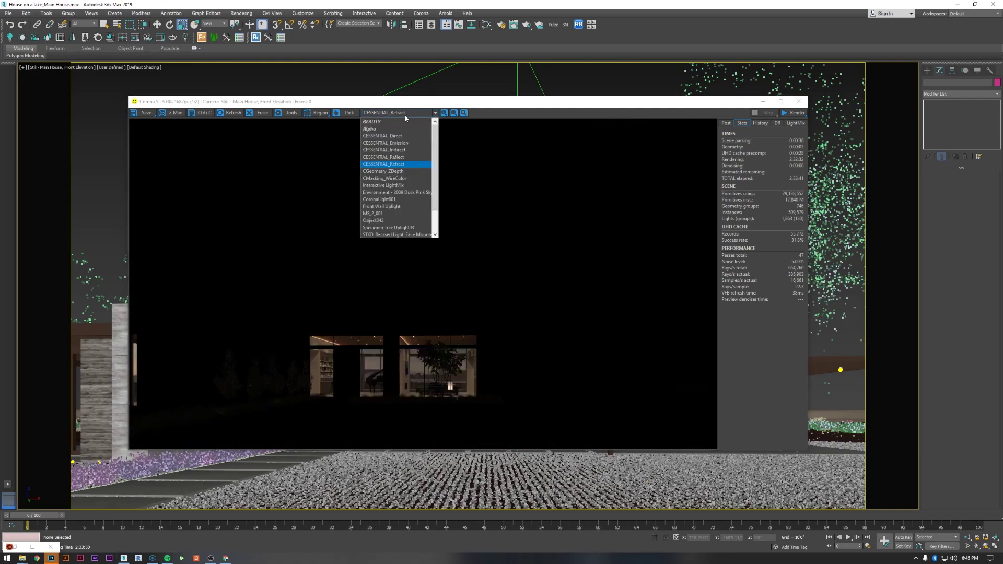
left_click(402, 171)
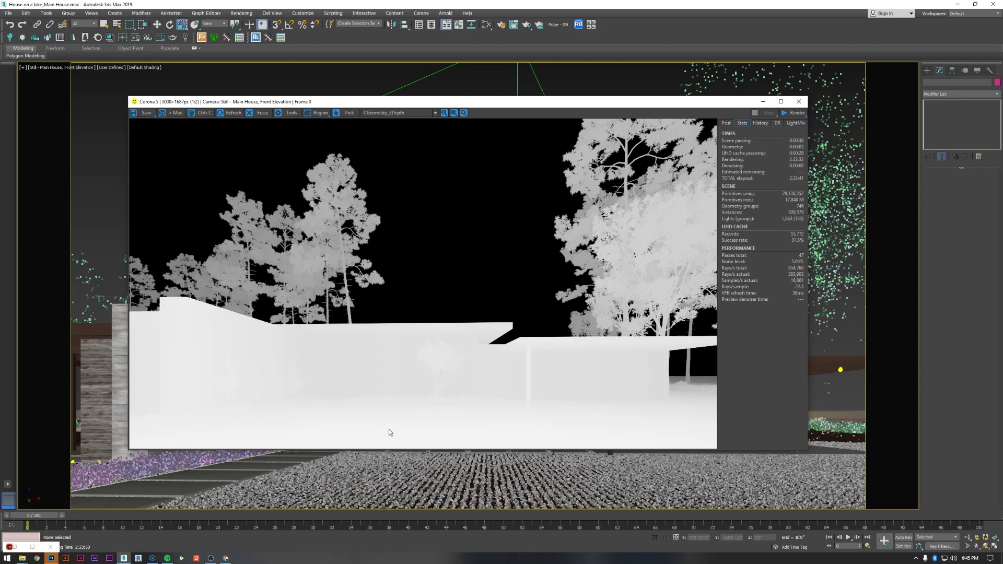
left_click(409, 114)
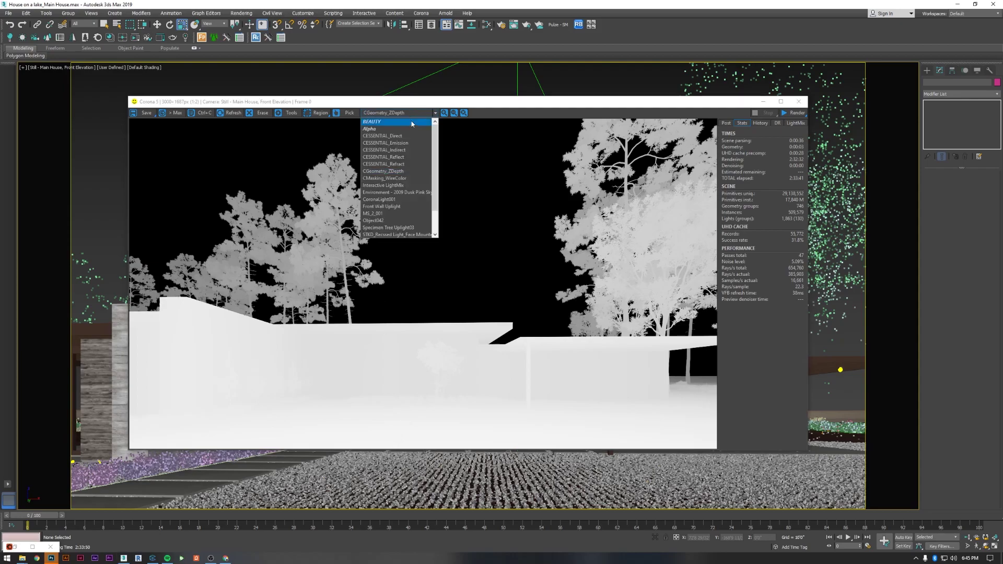
left_click(404, 179)
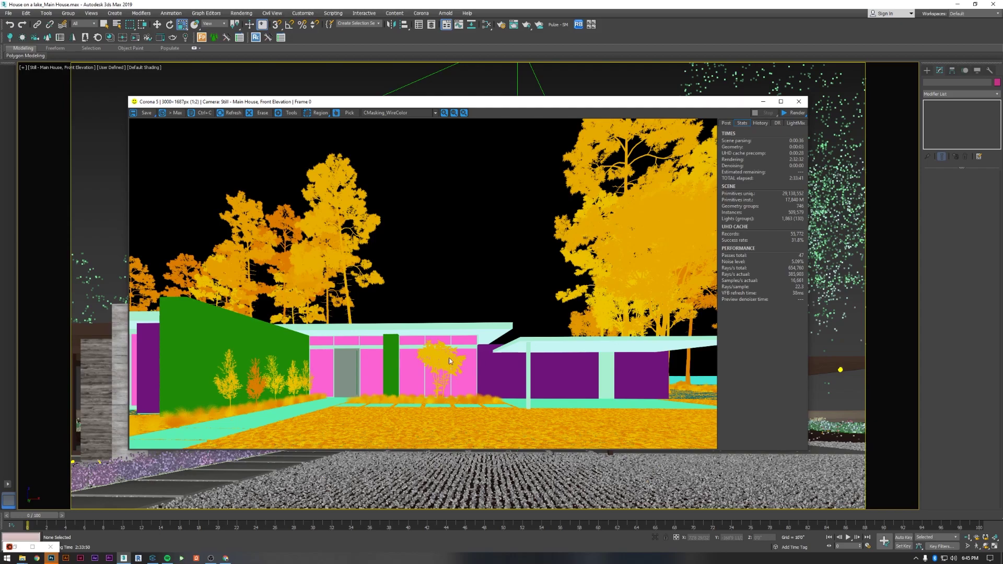
left_click(404, 113)
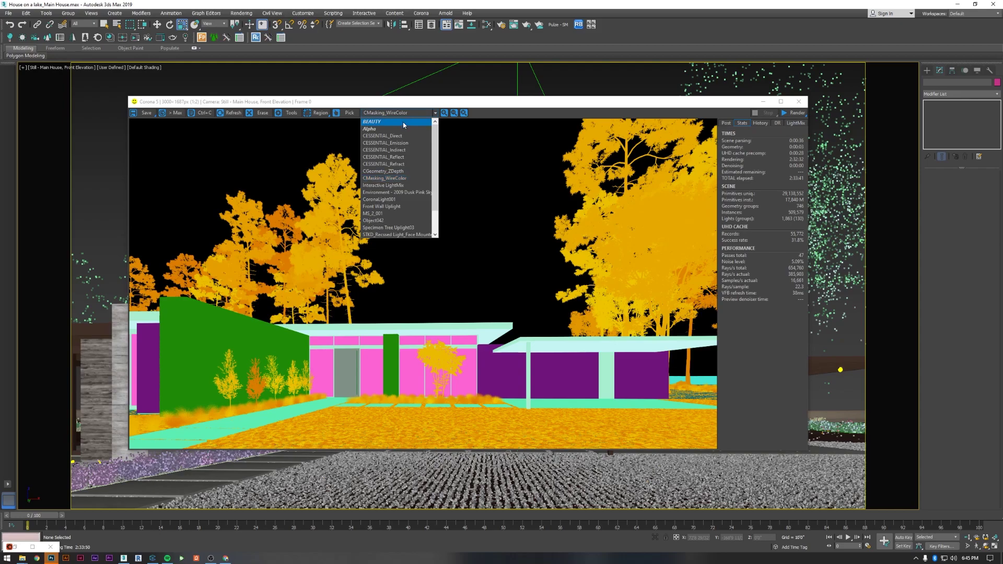
left_click(414, 187)
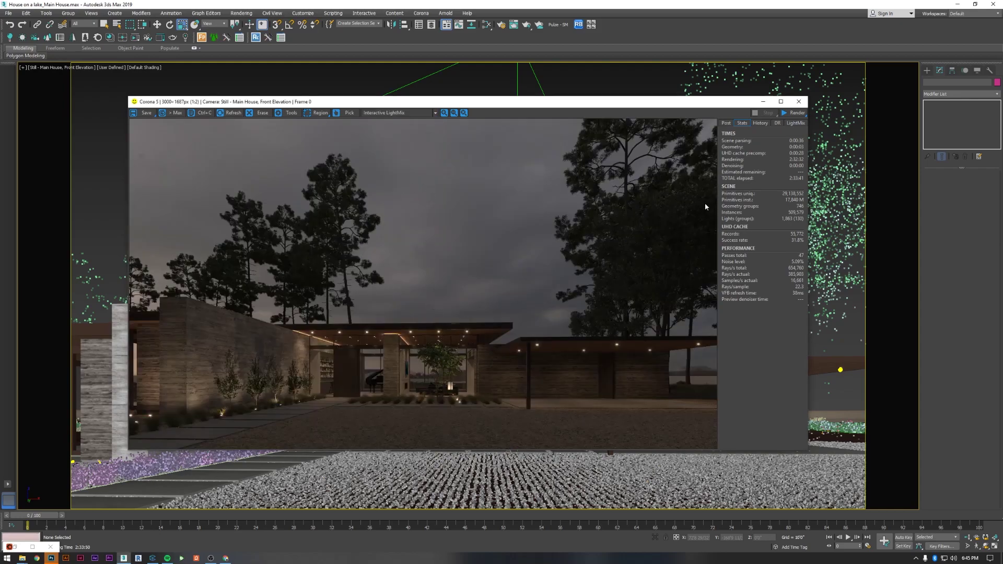
Raise the second recessed light group to 3.409 in LightMix, comparing against BEAUTY
left_click(796, 123)
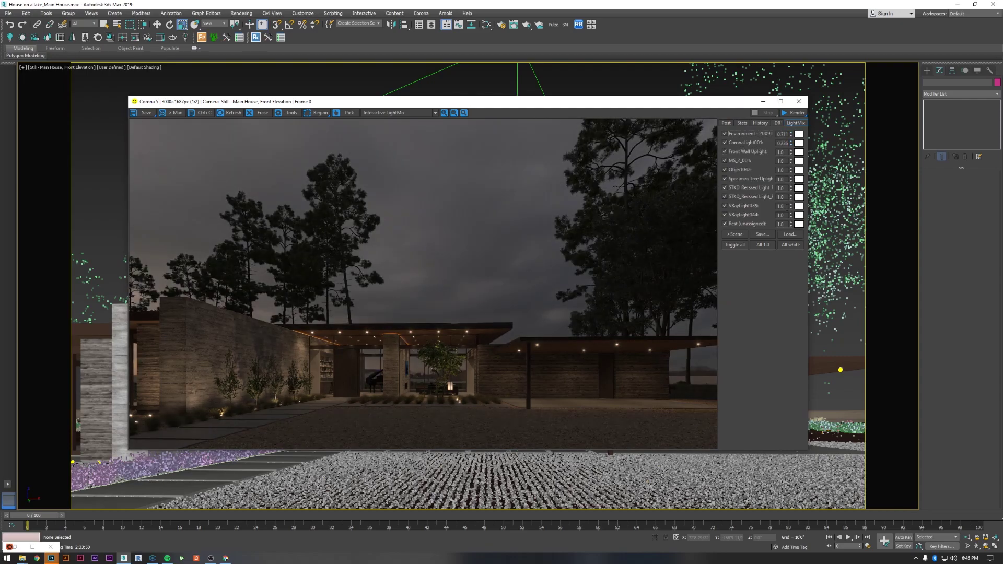
left_click_drag(791, 197, 527, 146)
left_click(392, 114)
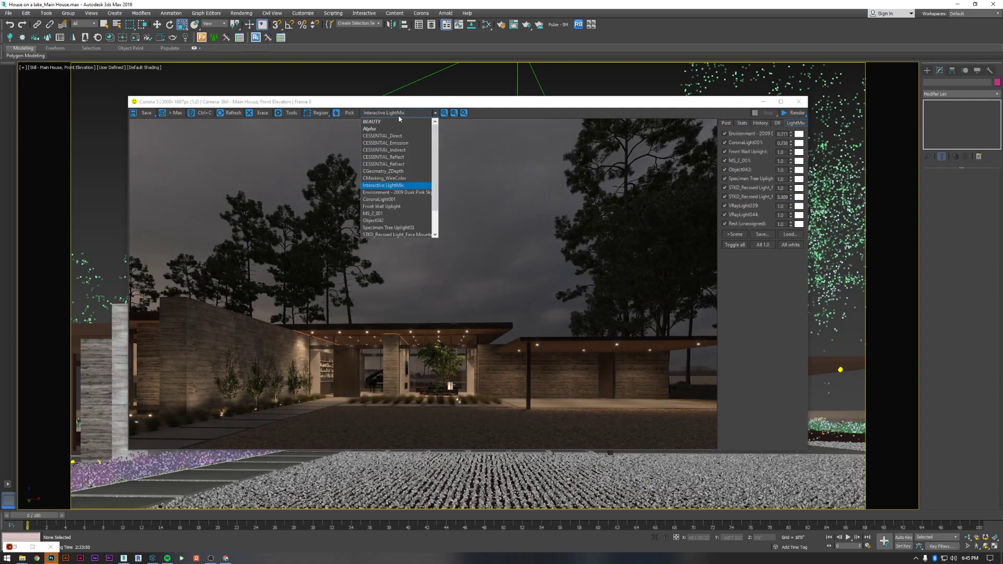
left_click(392, 122)
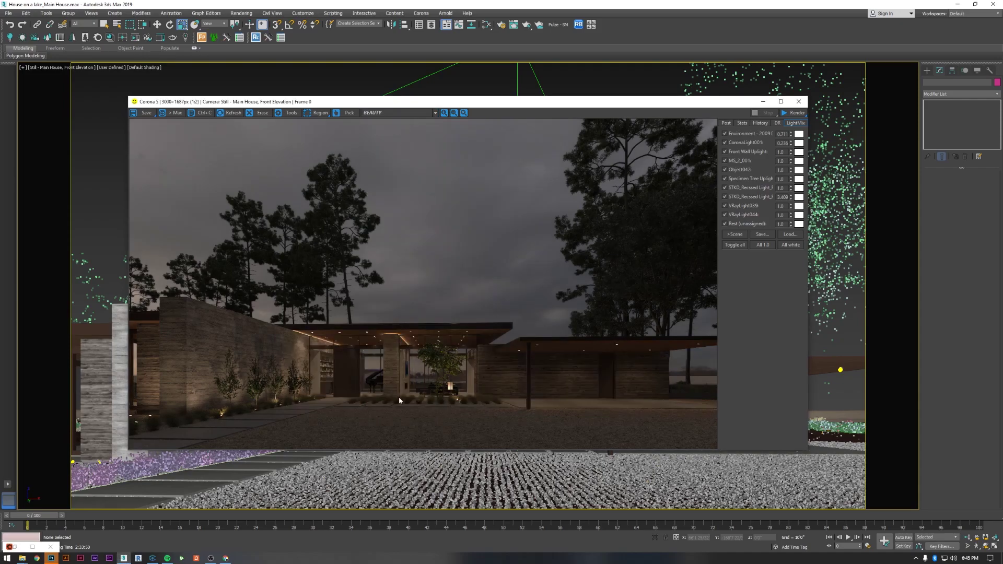
left_click(413, 113)
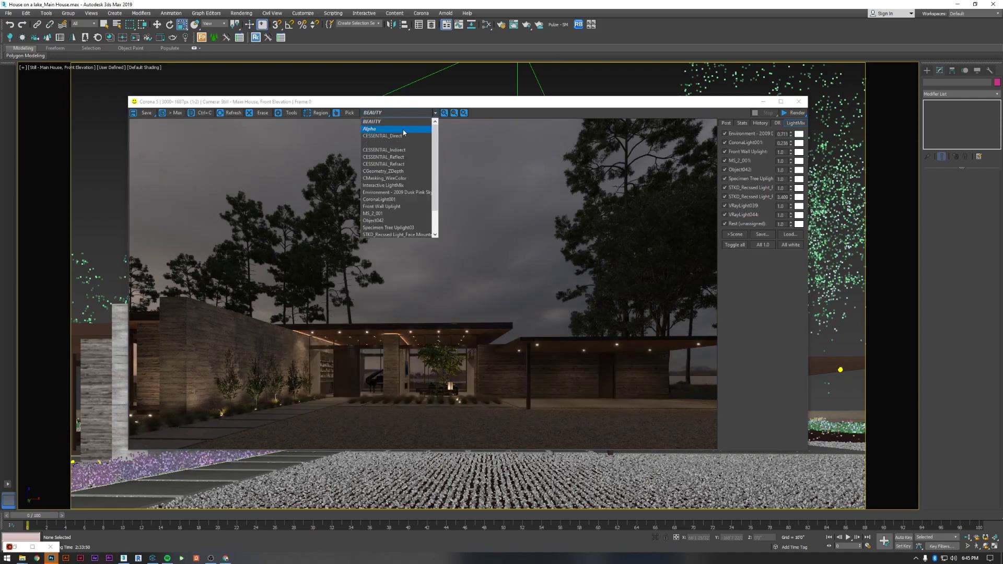
left_click(392, 184)
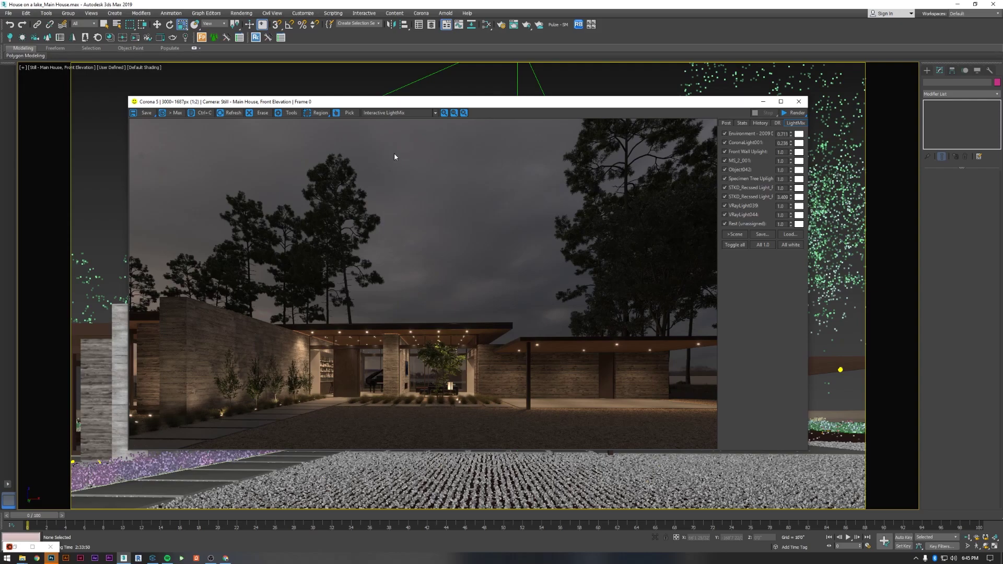
View the dusk sky environment, CoronaLight001 and Front Wall Uplight passes, then return to BEAUTY
left_click(405, 113)
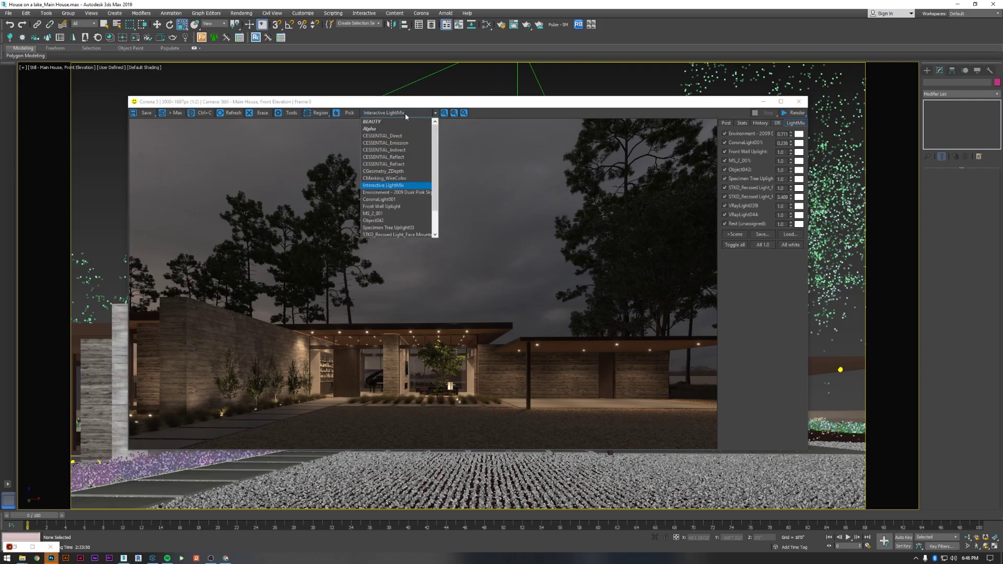
left_click(401, 193)
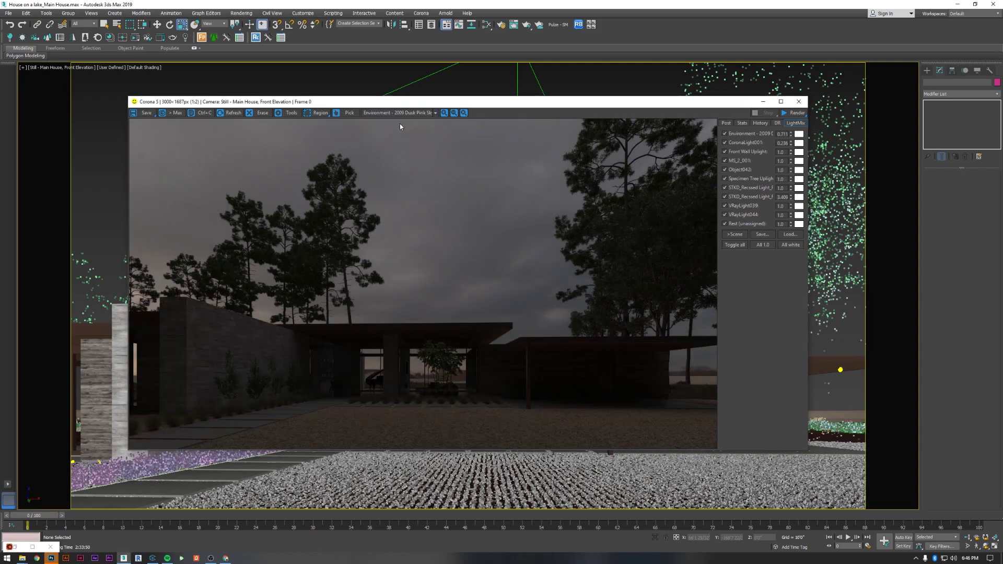
left_click(400, 113)
left_click(395, 204)
left_click(397, 113)
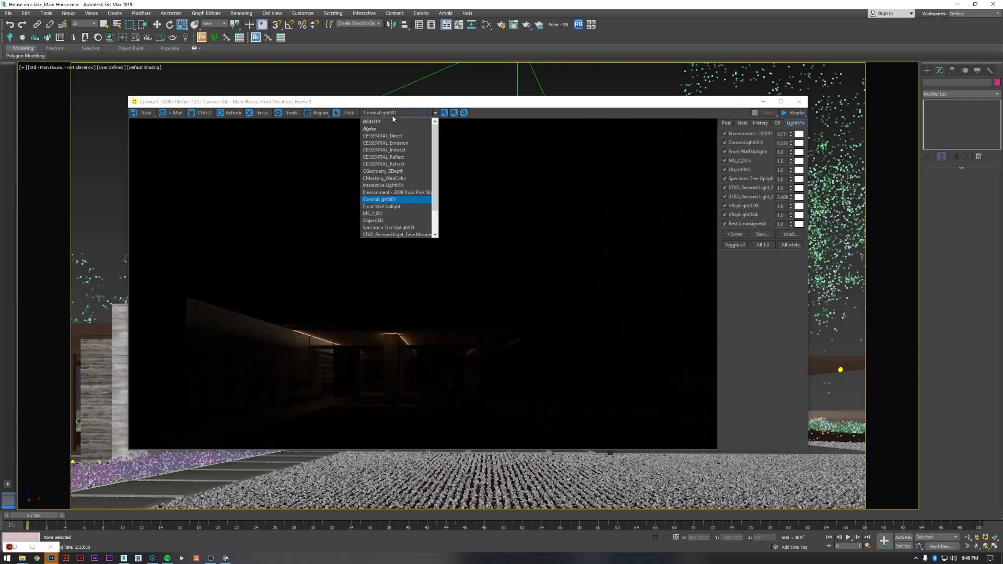
left_click(392, 207)
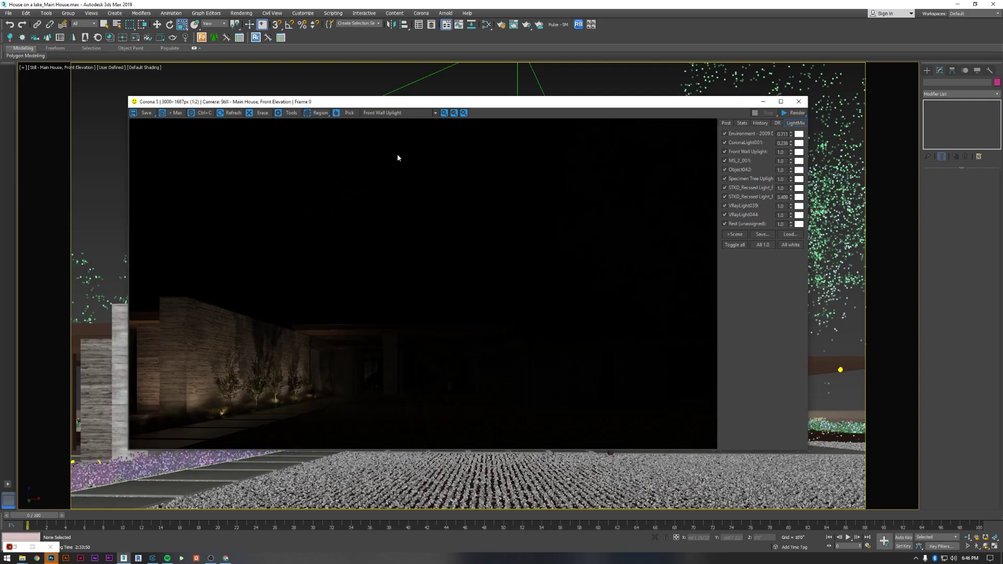
left_click(398, 113)
left_click(396, 128)
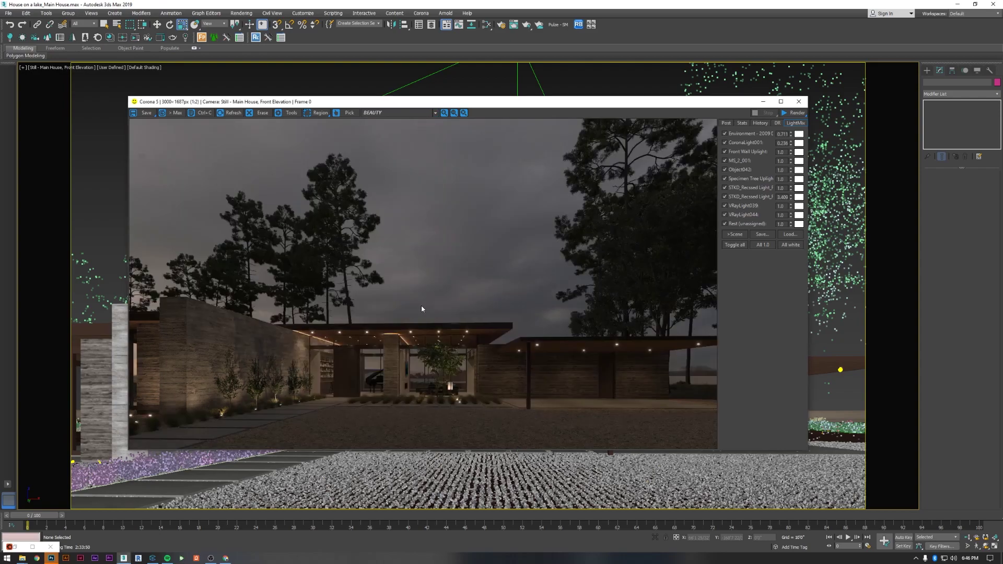
left_click(151, 117)
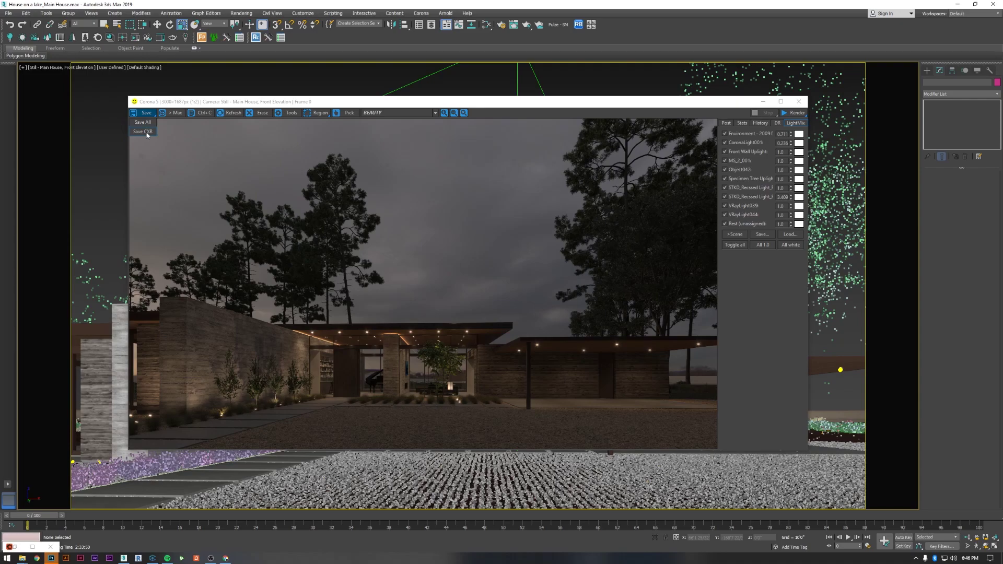
Save the render as Photoshop Example.cxr in Desktop > EXAMPLE and open it in Corona Image Editor
left_click(147, 135)
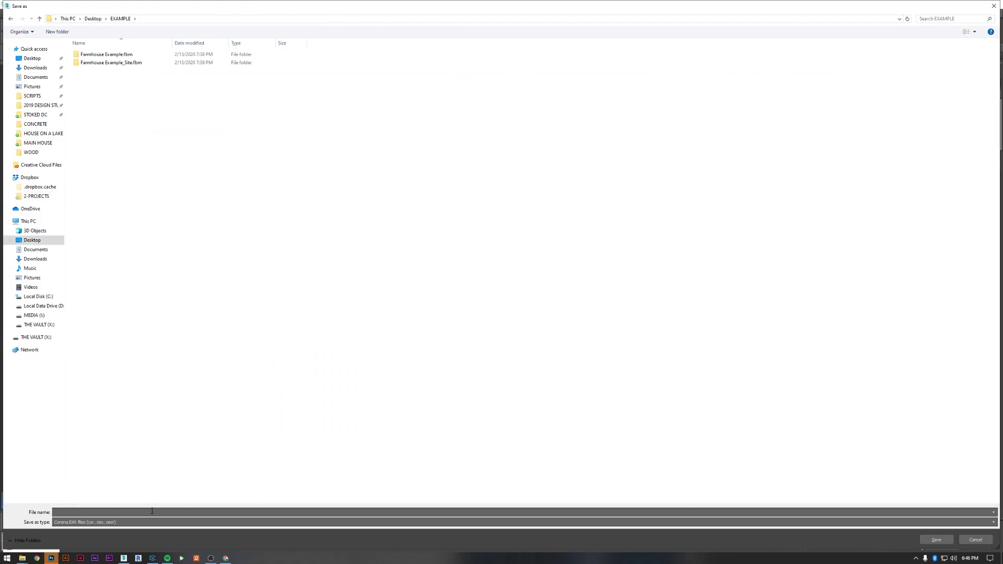
type("shop Example")
key("Return")
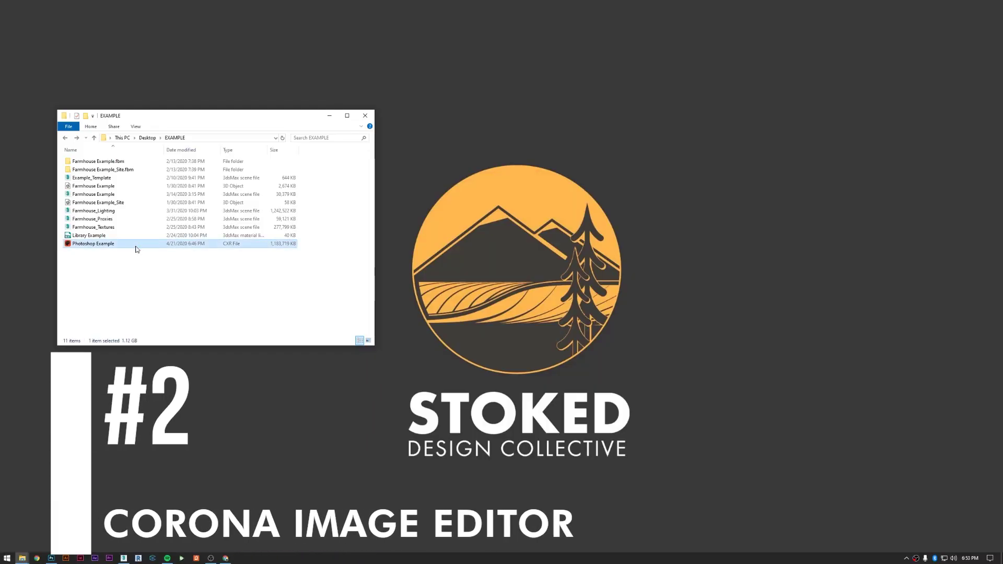
double_click(135, 247)
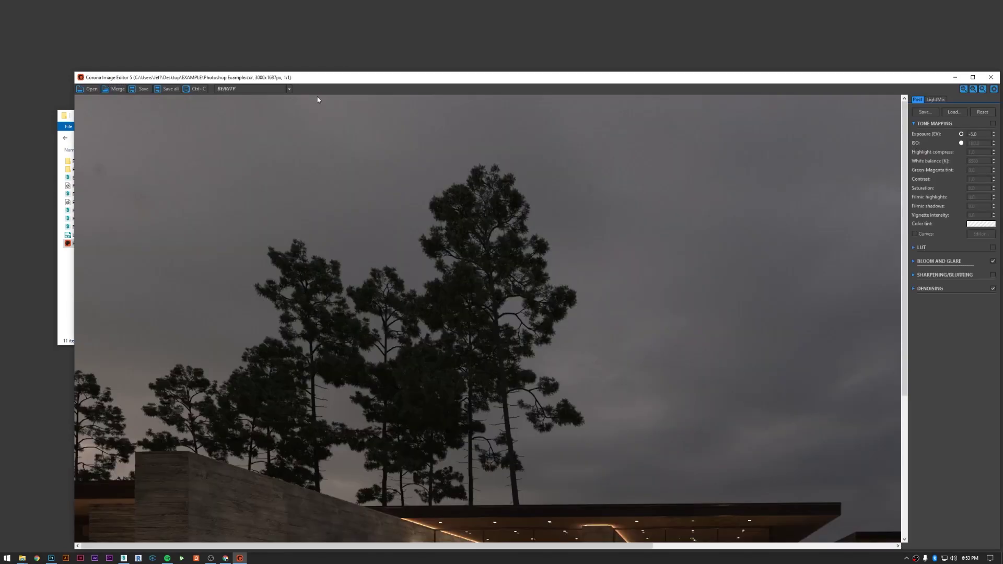
Reposition the editor window and check the LightMix channels and pass list, keeping BEAUTY shown
left_click_drag(318, 79, 263, 24)
scroll(418, 297, "down", 1)
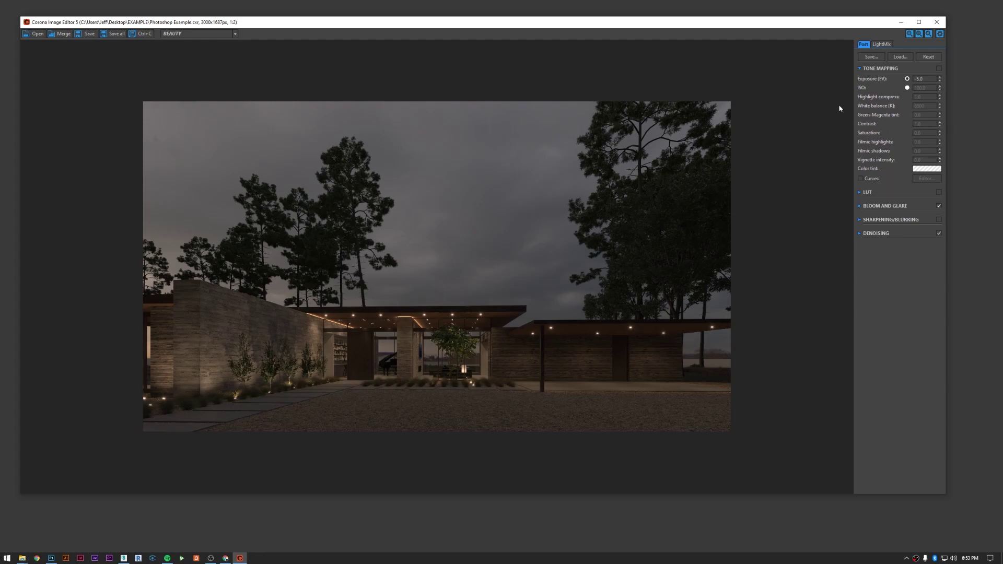
left_click(881, 46)
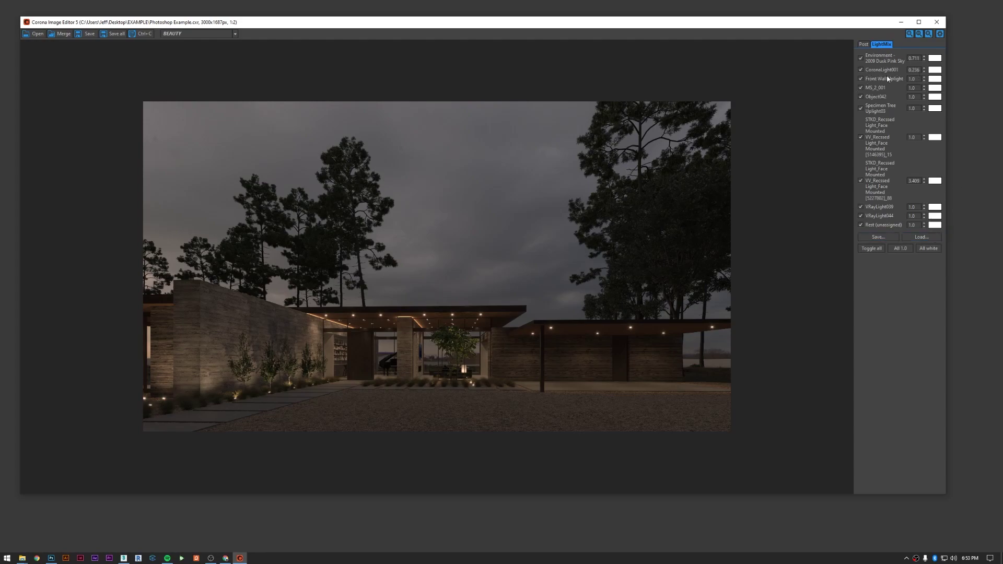
left_click(233, 35)
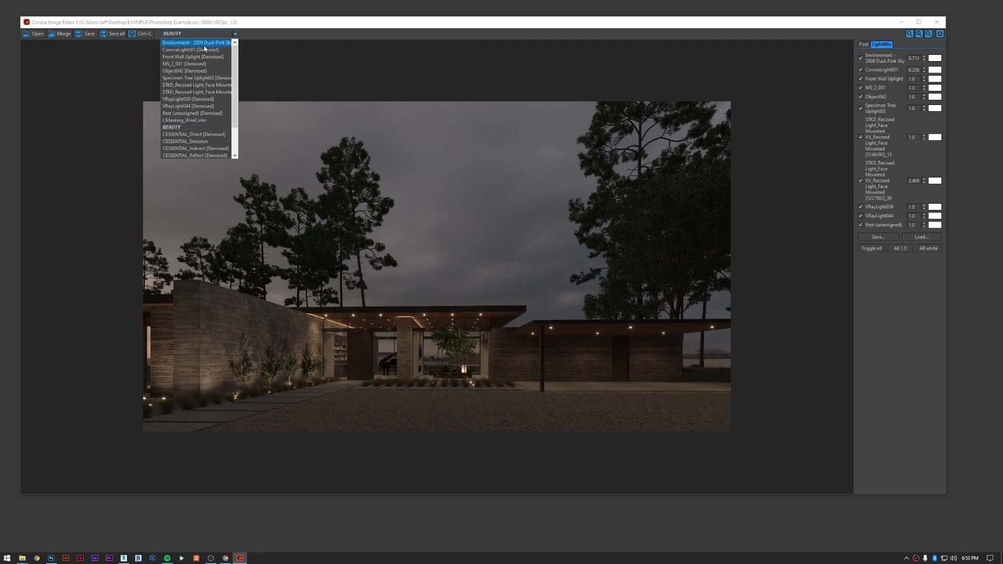
left_click_drag(235, 127, 233, 155)
left_click(194, 92)
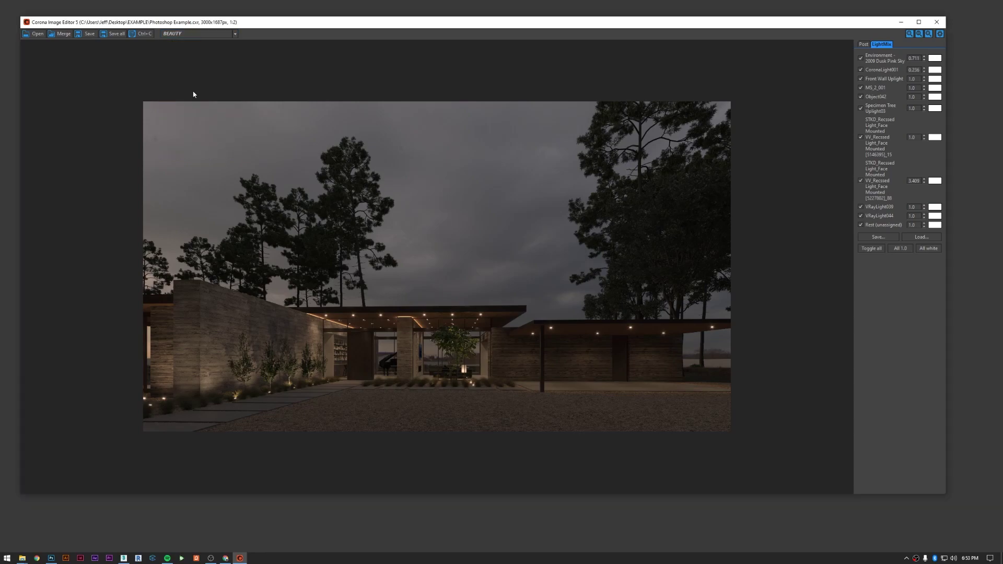
Enable tone mapping with exposure -3.319, ISO about 18.068 and white balance around 6693
left_click(864, 45)
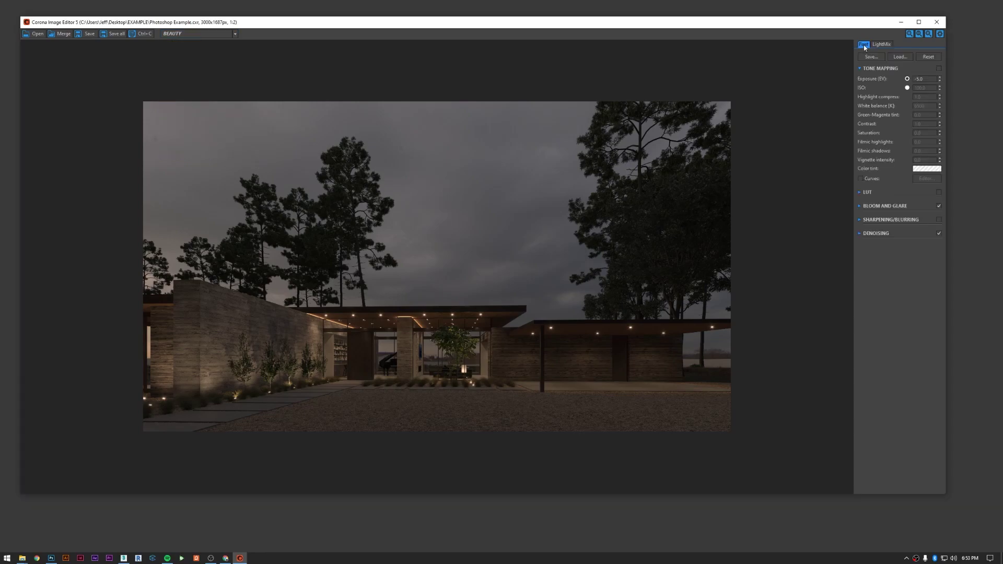
left_click_drag(939, 78, 933, 43)
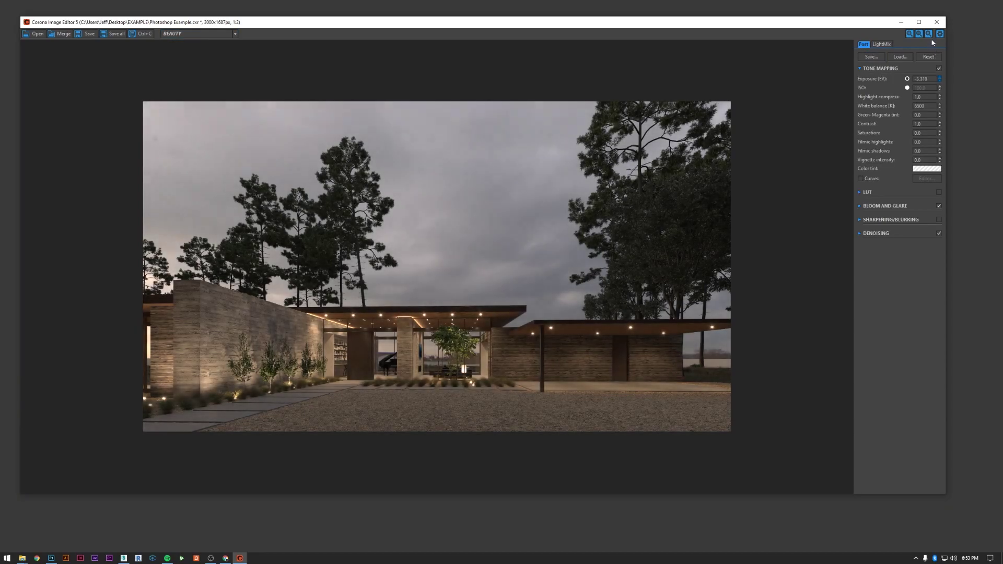
left_click(907, 87)
left_click_drag(939, 87, 934, 198)
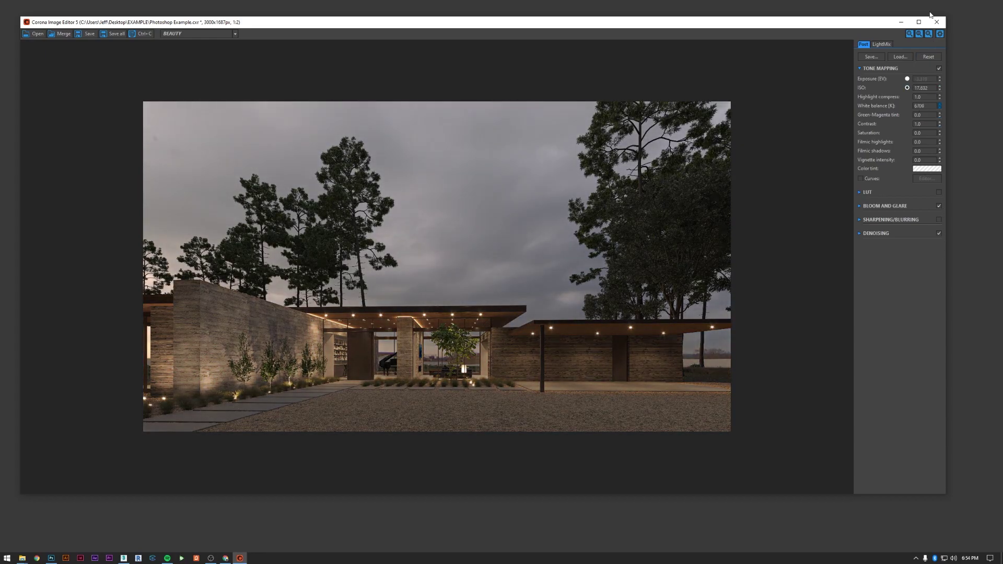
left_click_drag(931, 14, 906, 365)
left_click_drag(865, 14, 940, 60)
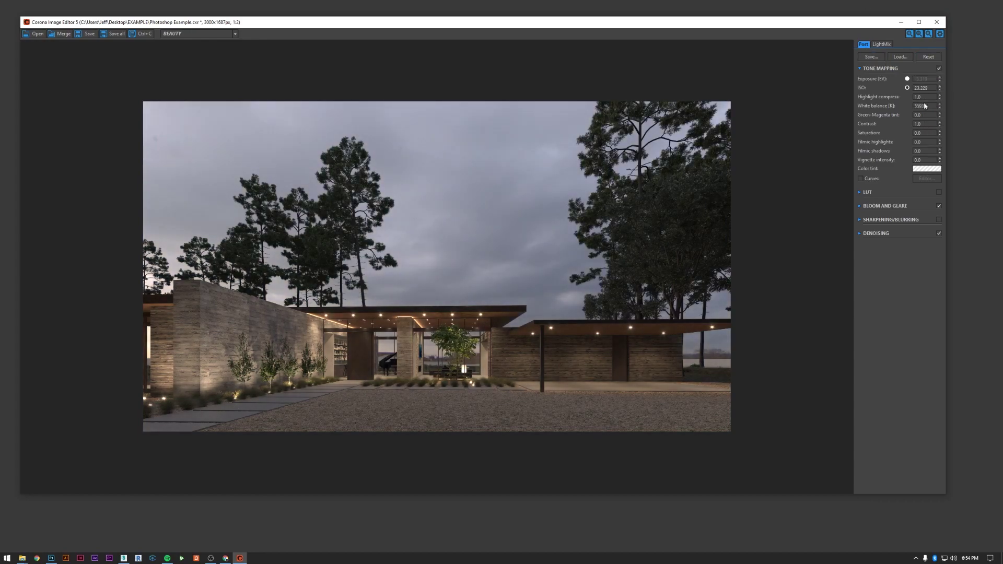
Reduce bloom to 0.096 and glare to 0.152, and dim CoronaLight001 to 0.153 in LightMix
left_click(881, 44)
left_click(863, 44)
left_click(860, 207)
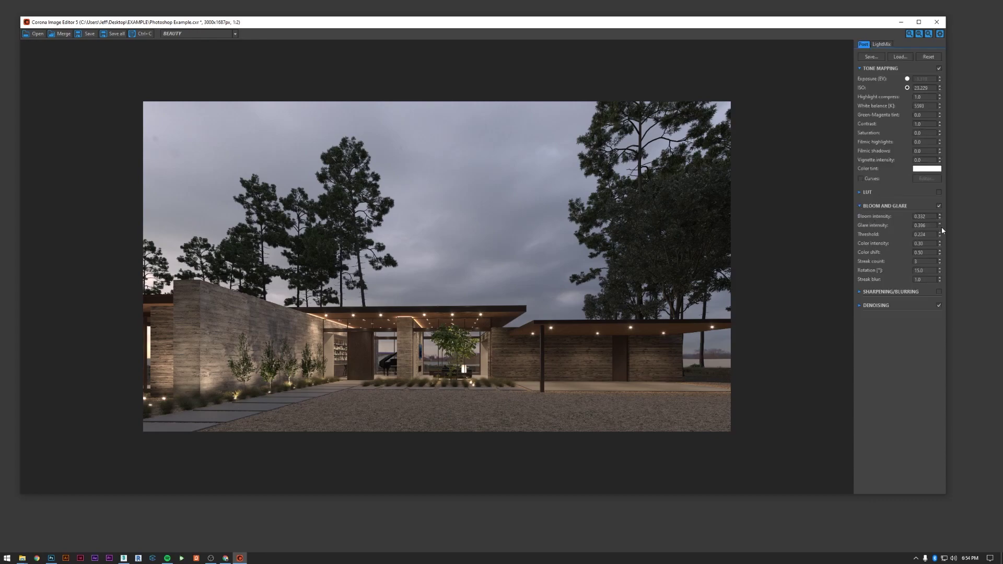
mouse_move(939, 225)
left_mouse_down()
mouse_move(939, 245)
mouse_move(939, 235)
left_mouse_up()
left_click(890, 45)
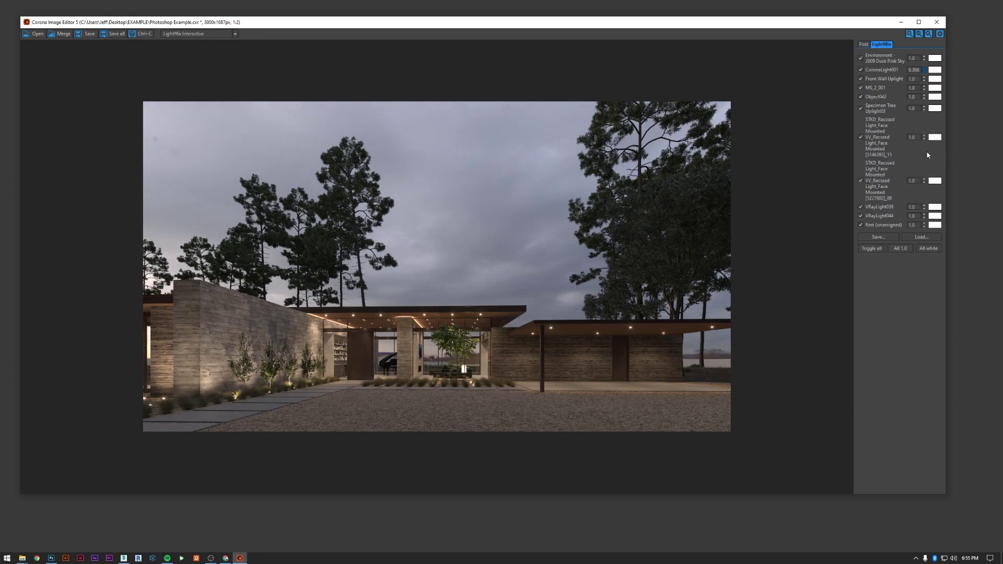
left_click_drag(928, 155, 931, 164)
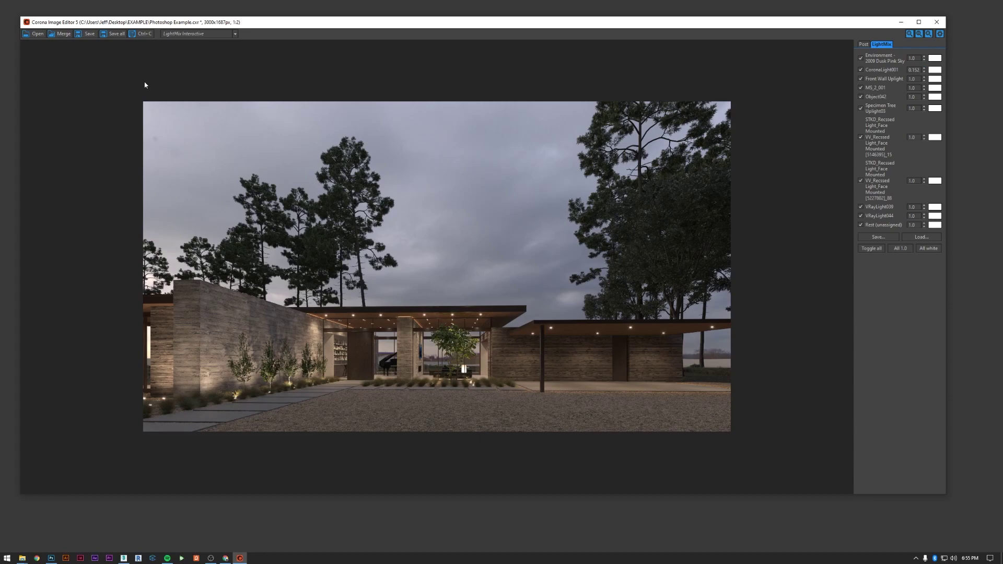
Start saving all render elements and create a new PASSES folder inside EXAMPLE
left_click(114, 34)
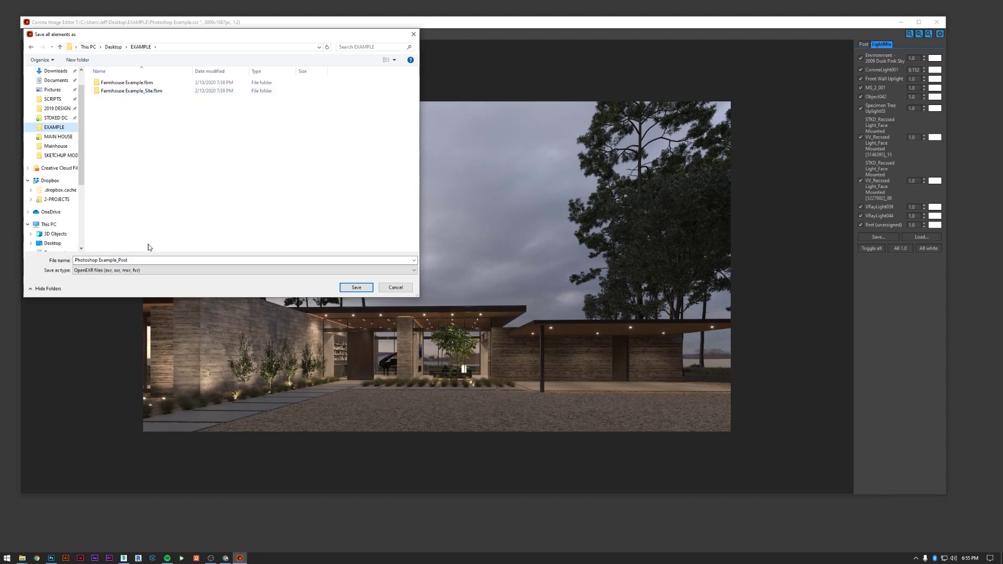
right_click(145, 185)
left_click(245, 278)
type("PASSES")
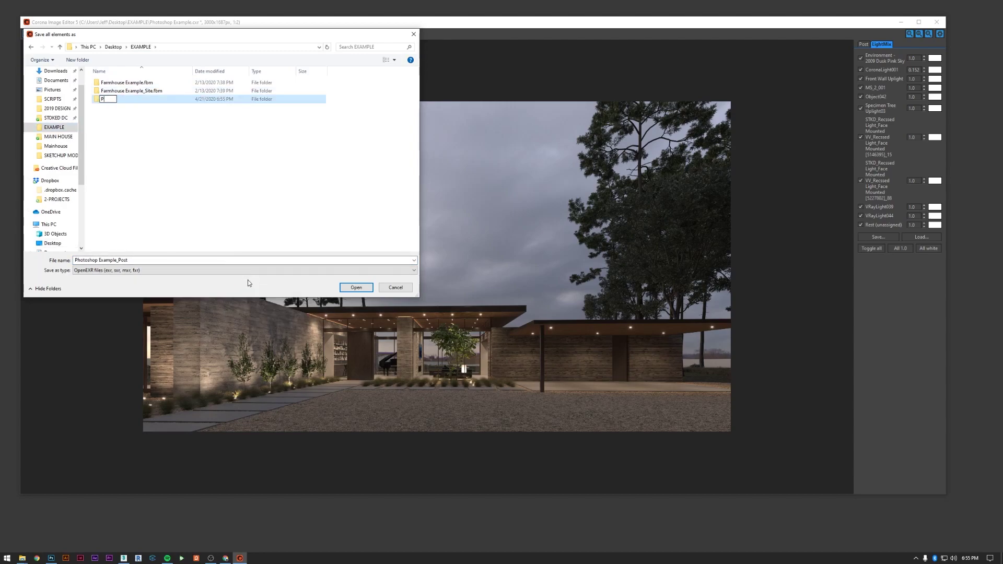
key("Return")
key("Return")
Save the passes as Photoshop Example_Post TIFF files, then open PASSES in File Explorer
left_click(222, 259)
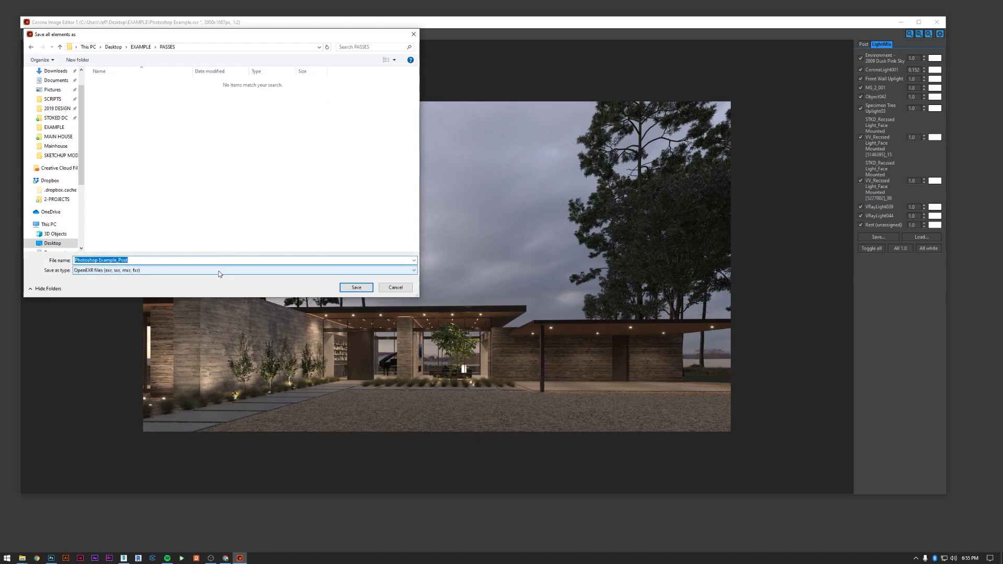
left_click(219, 271)
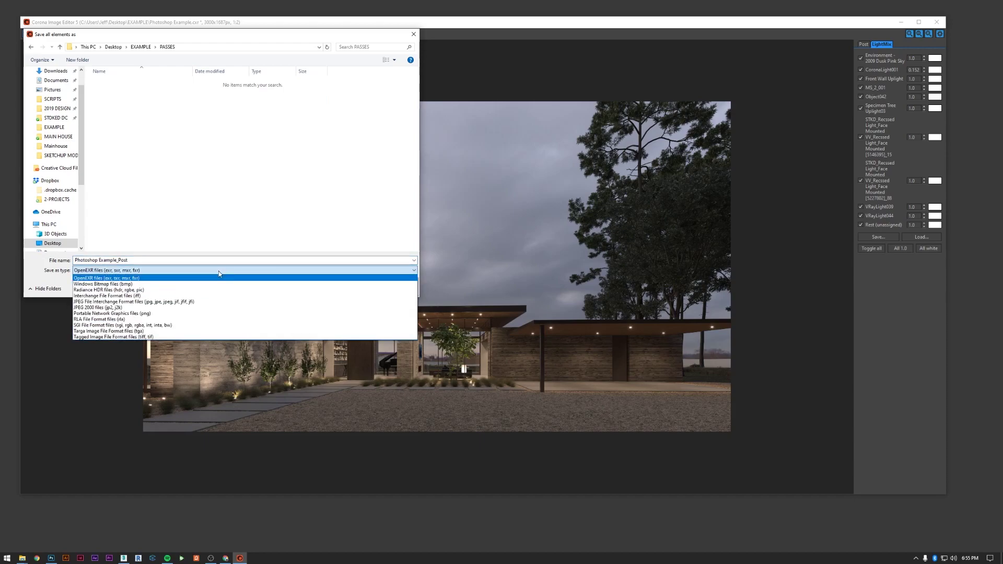
left_click(171, 337)
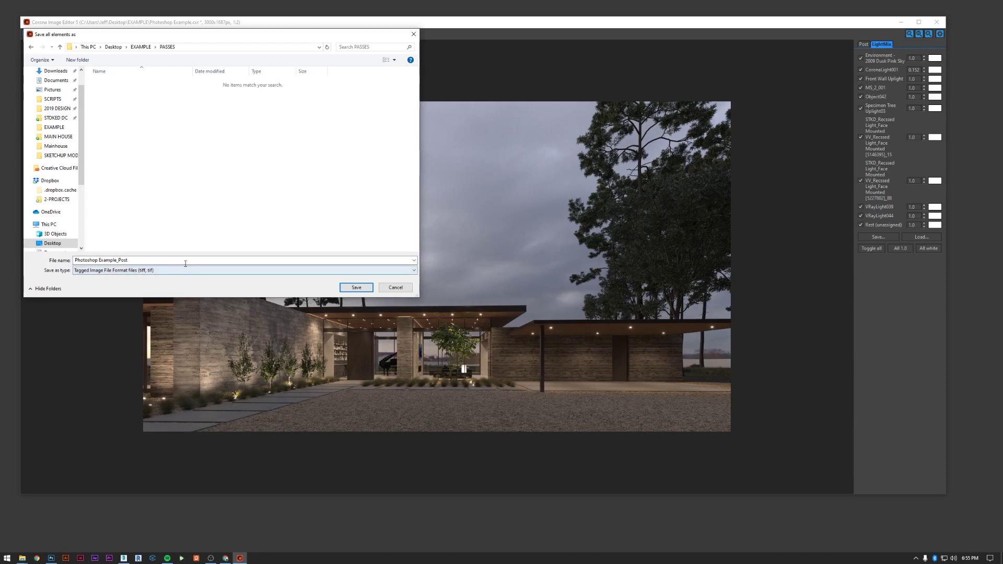
left_click(356, 288)
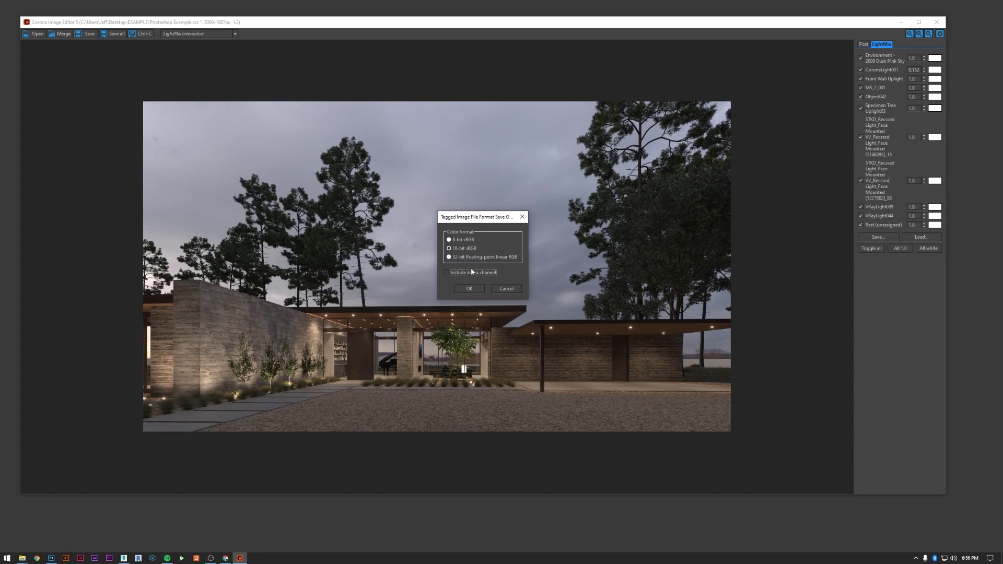
left_click(469, 289)
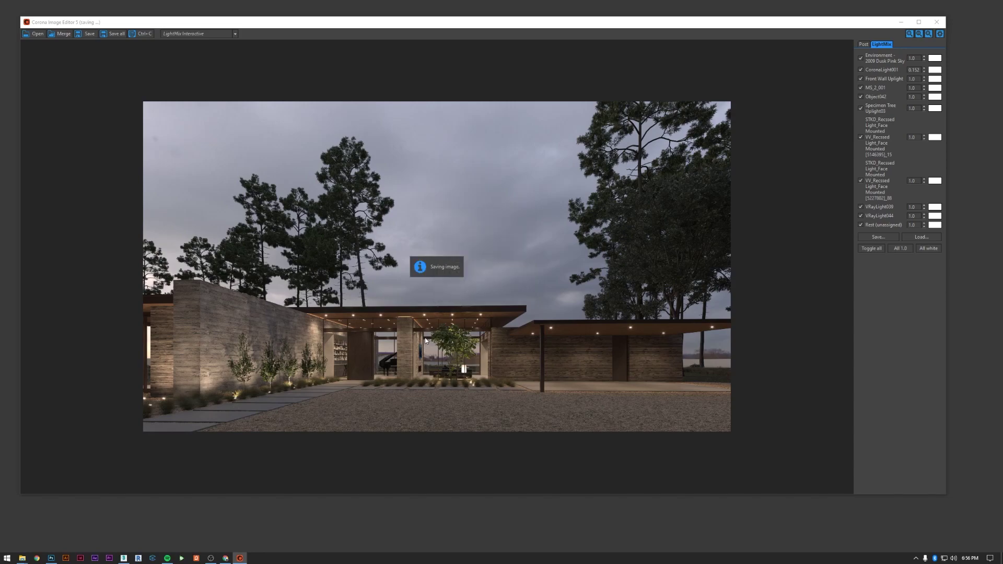
left_click(22, 558)
double_click(92, 163)
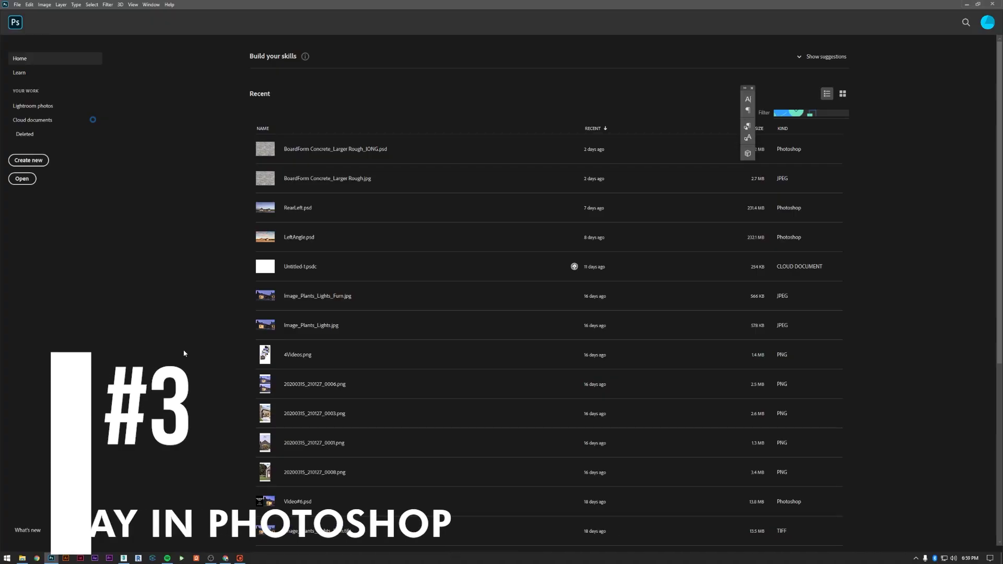
Use Load Files into Stack to bring every TIFF from the PASSES folder into one document
left_click(17, 5)
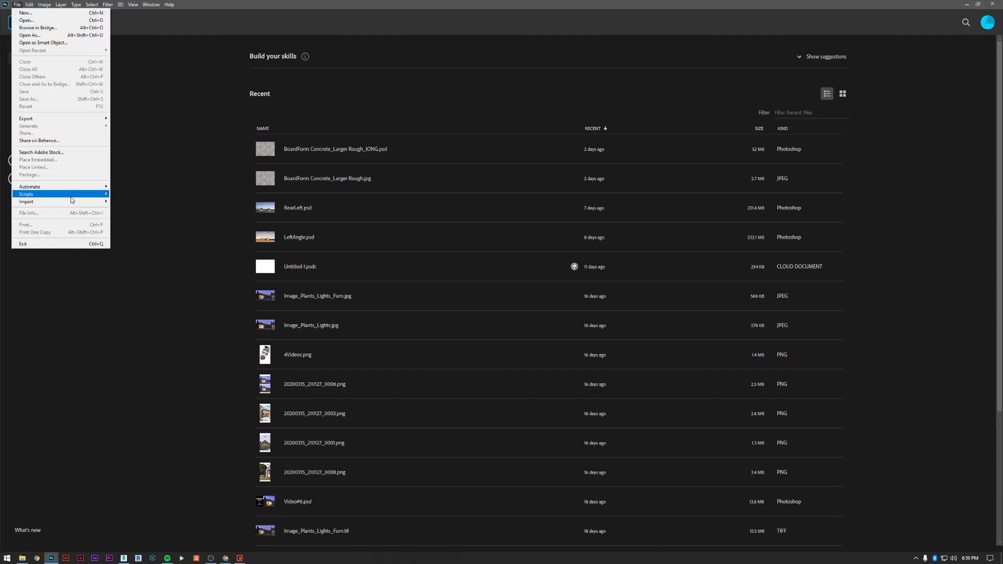
mouse_move(73, 196)
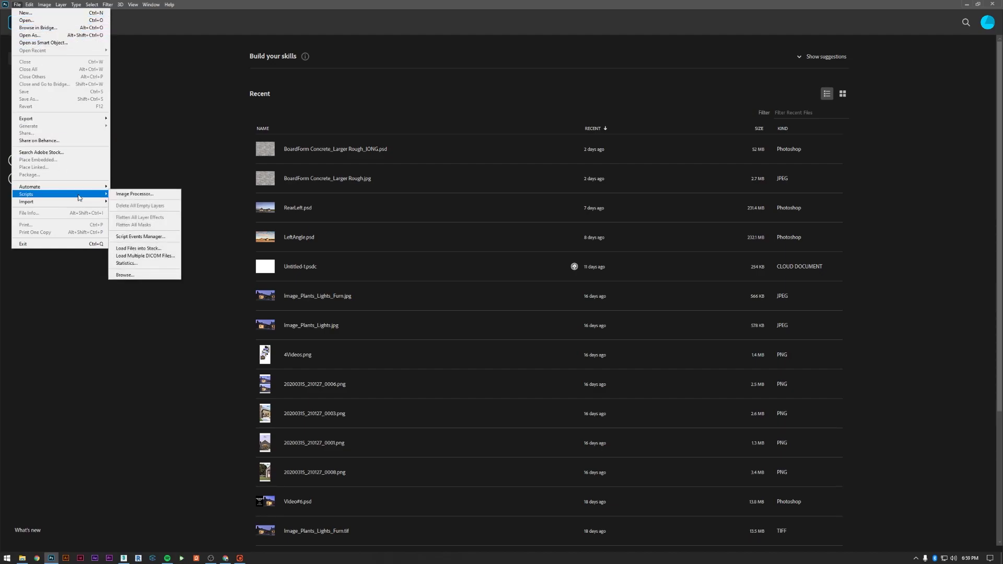
left_click(155, 251)
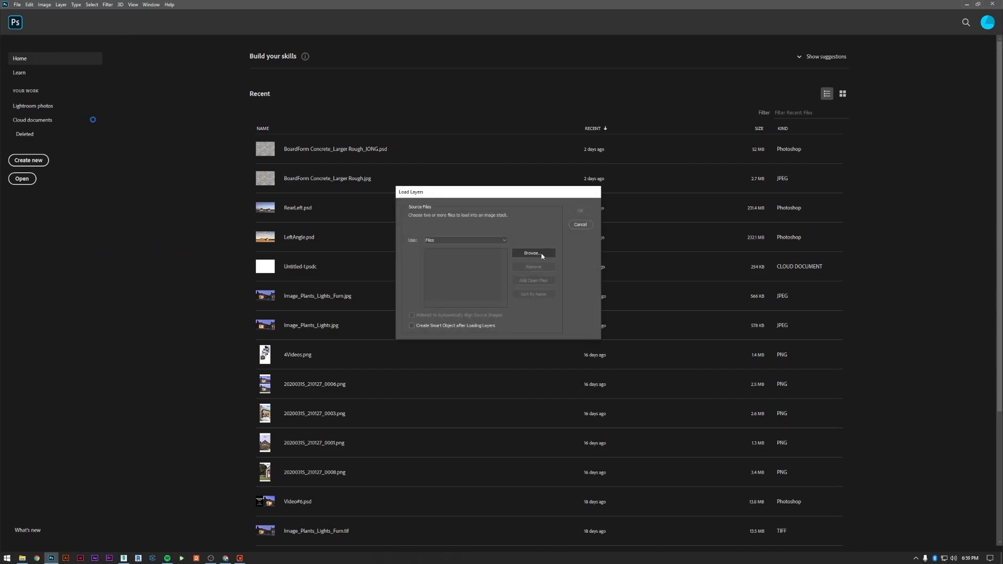
left_click(542, 256)
double_click(494, 270)
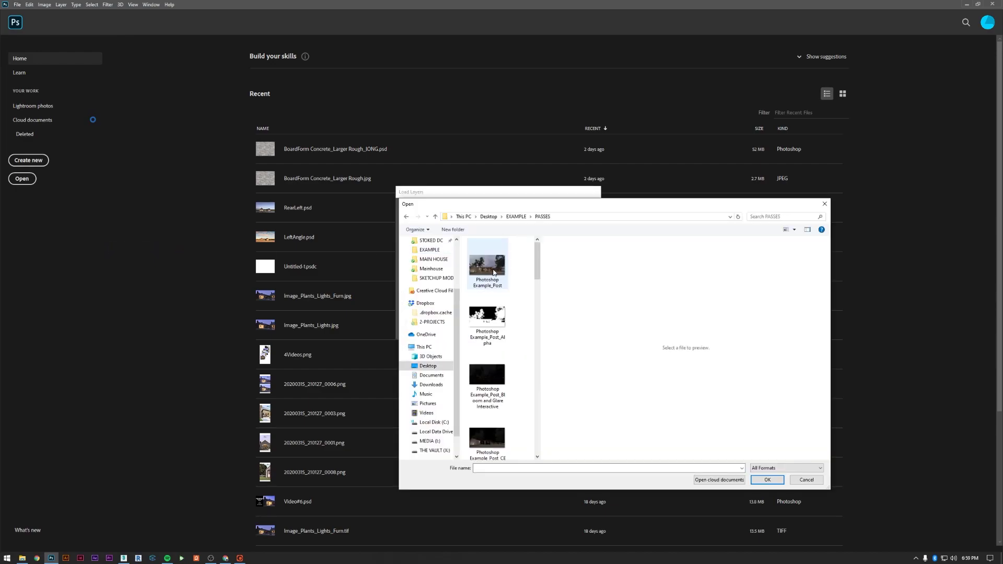
left_click(493, 271)
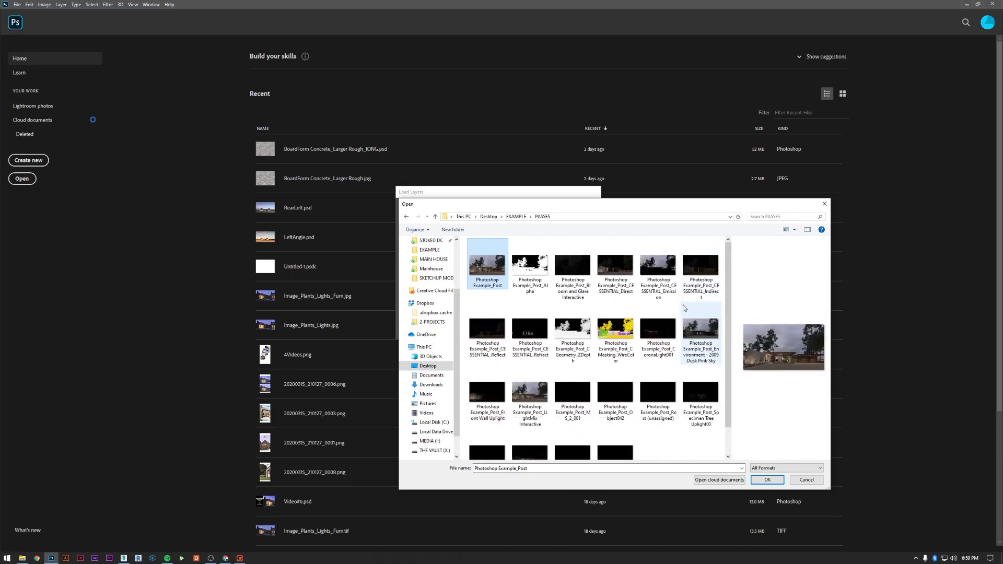
key("ctrl+a")
left_click(767, 479)
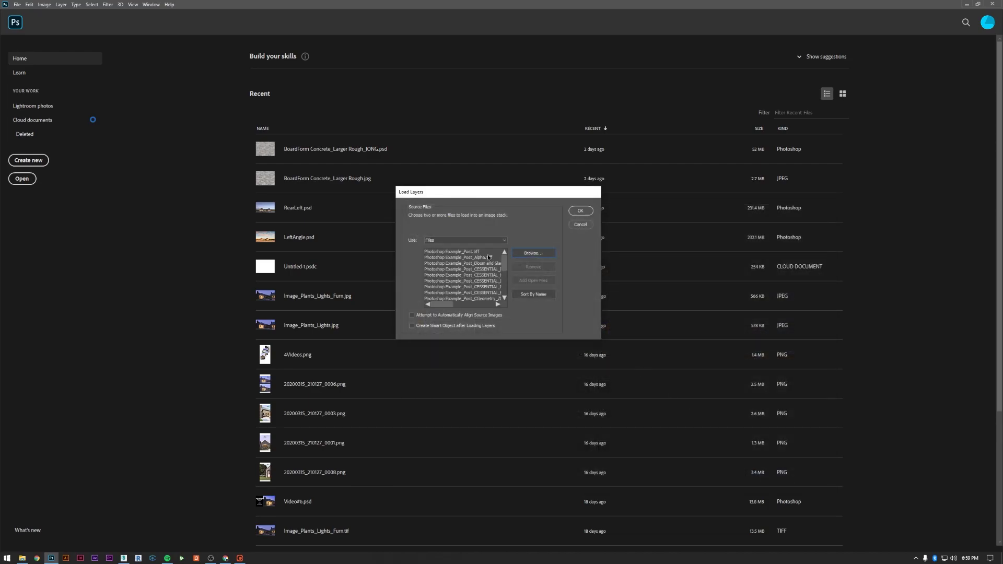
mouse_move(505, 268)
left_mouse_down()
mouse_move(506, 286)
mouse_move(507, 262)
left_mouse_up()
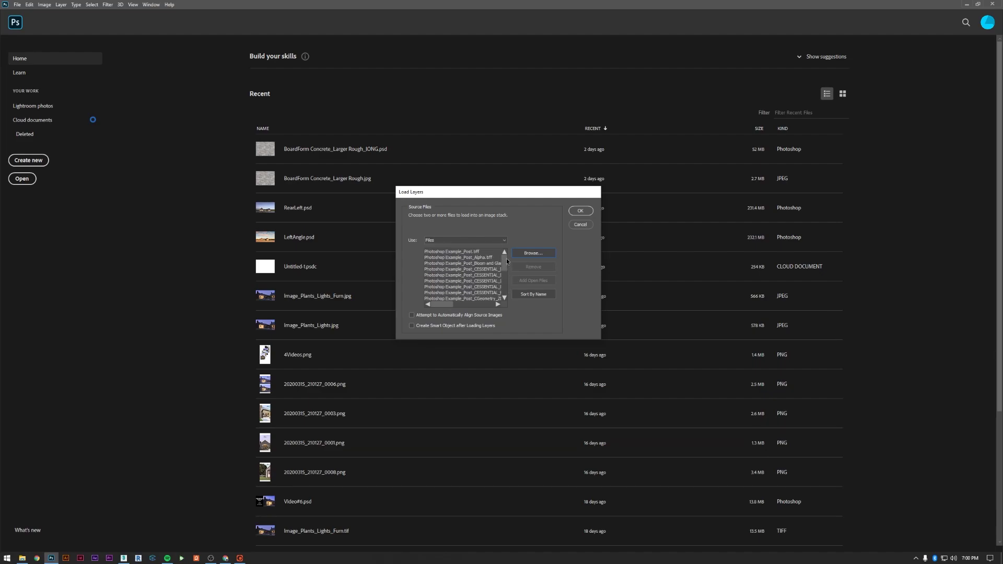
left_click(580, 211)
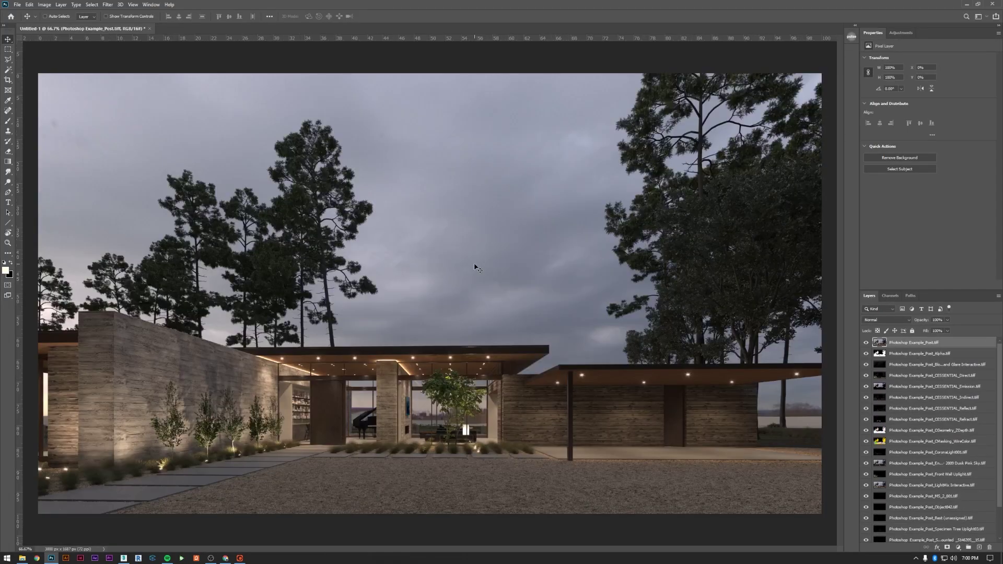
Scroll through the pass layers and drag the dock edge left to widen the Layers panel
scroll(477, 268, "down", 1)
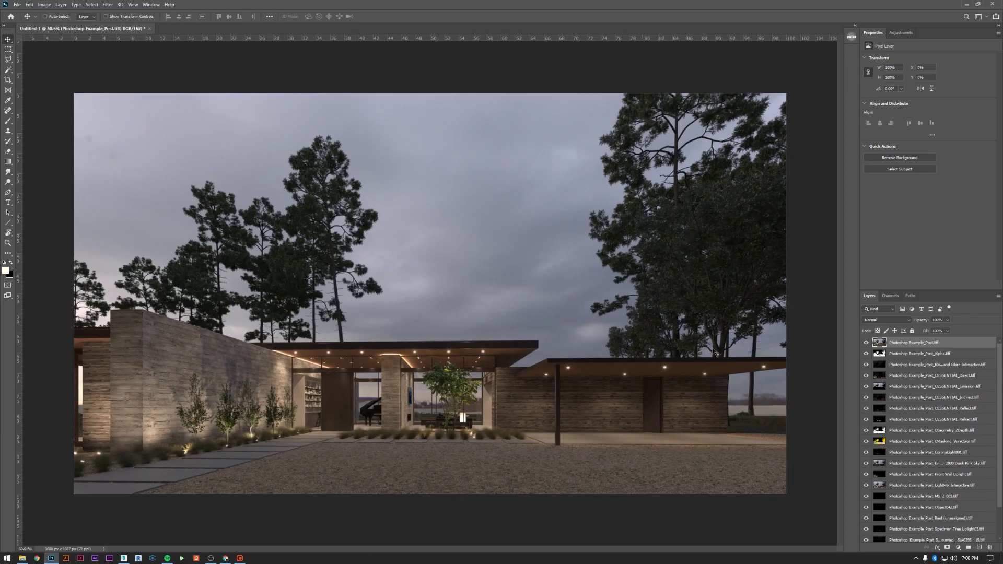
scroll(908, 392, "down", 3)
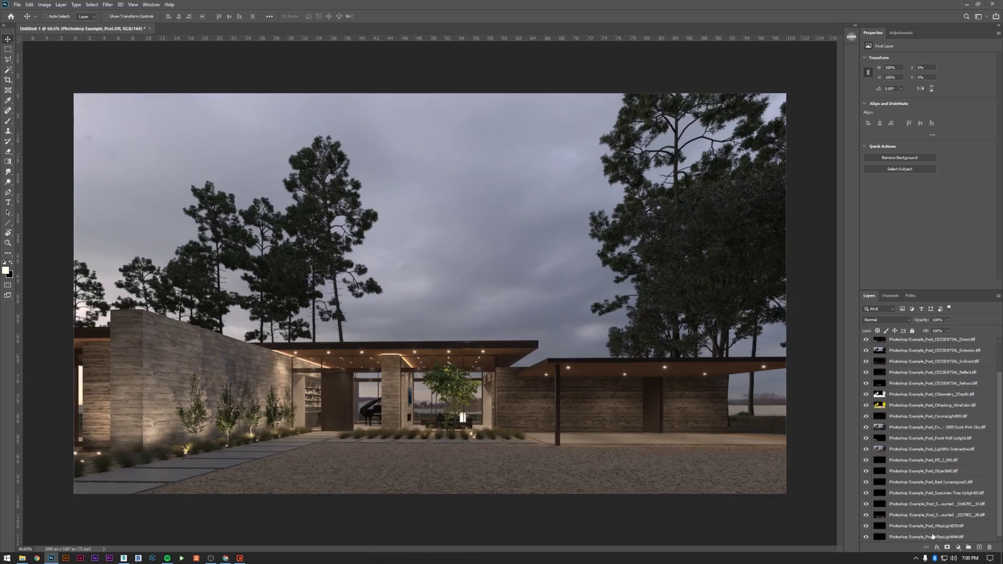
scroll(928, 502, "up", 3)
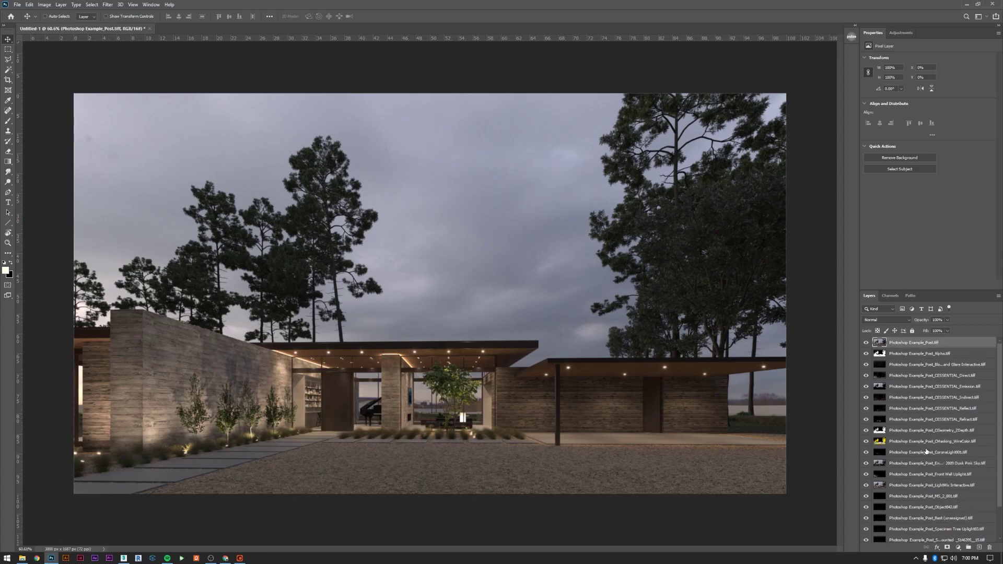
scroll(926, 454, "down", 3)
scroll(926, 457, "down", 1)
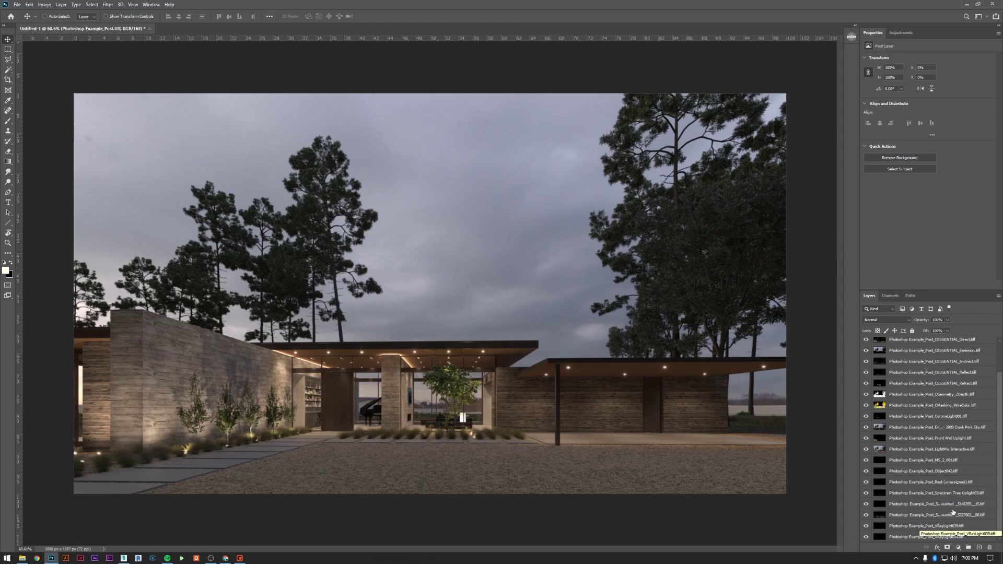
left_click_drag(844, 331, 785, 335)
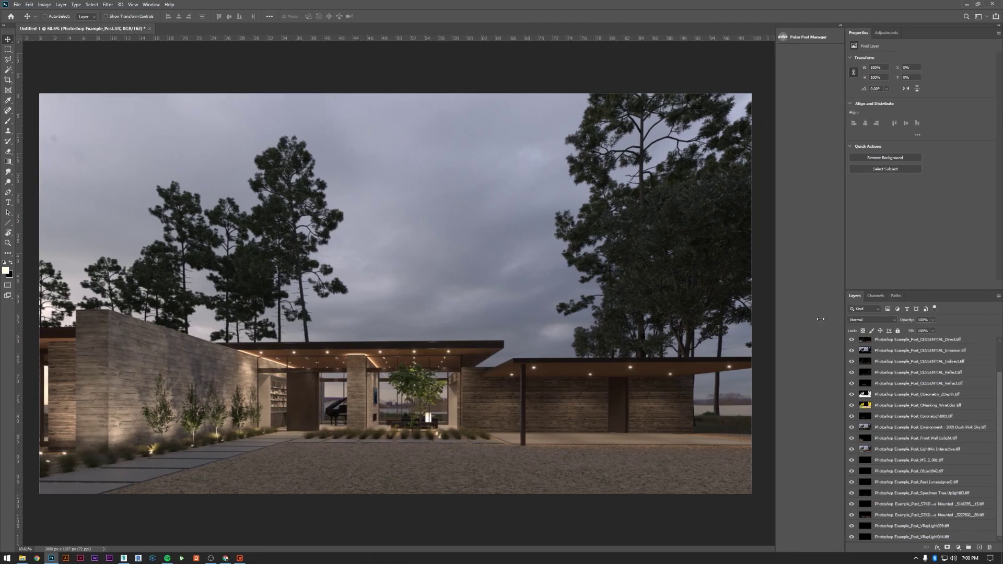
left_click_drag(820, 319, 752, 320)
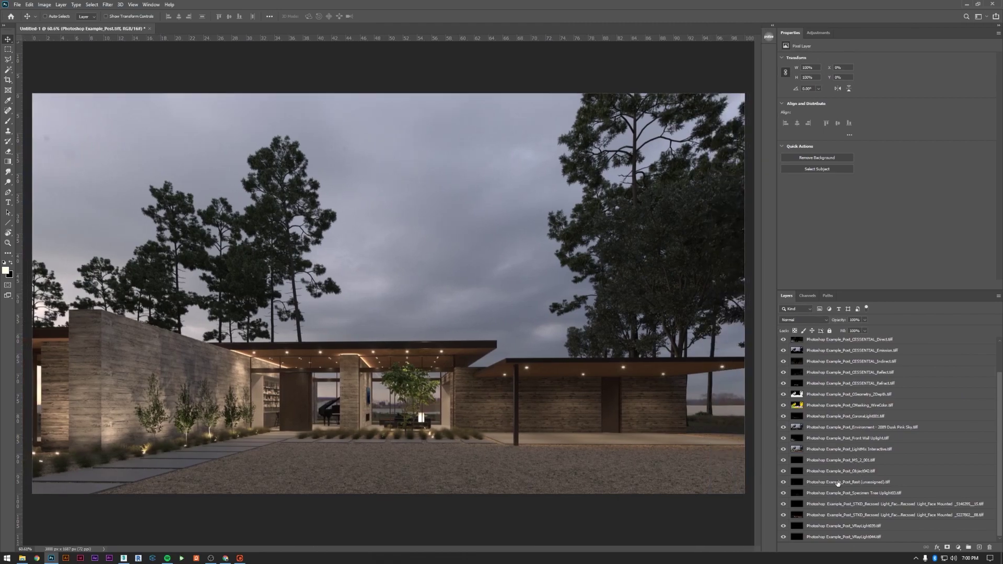
Select the unneeded individual light layers and delete them
left_click(861, 536, "shift")
scroll(861, 522, "up", 2)
right_click(867, 474)
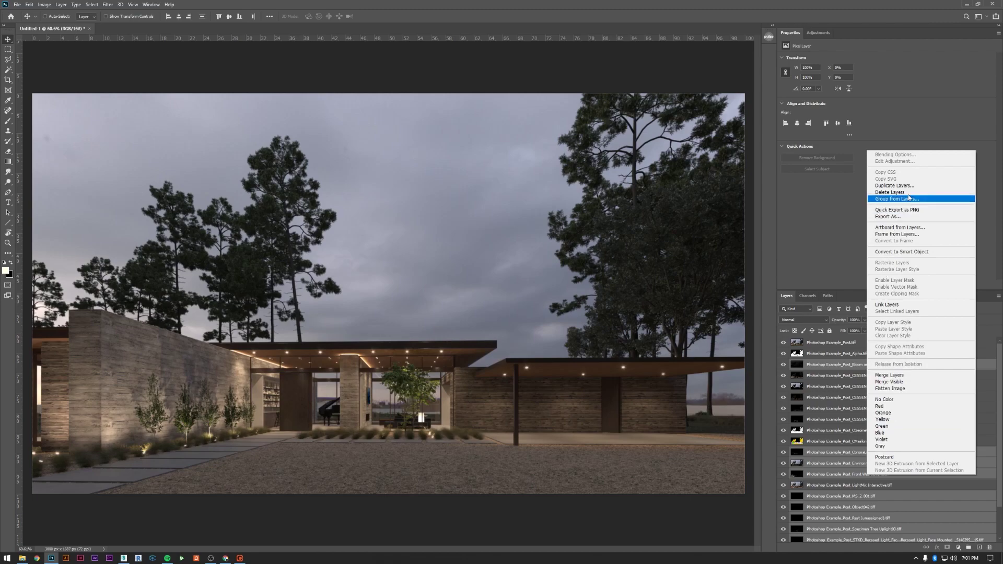
left_click(908, 193)
left_click(465, 203)
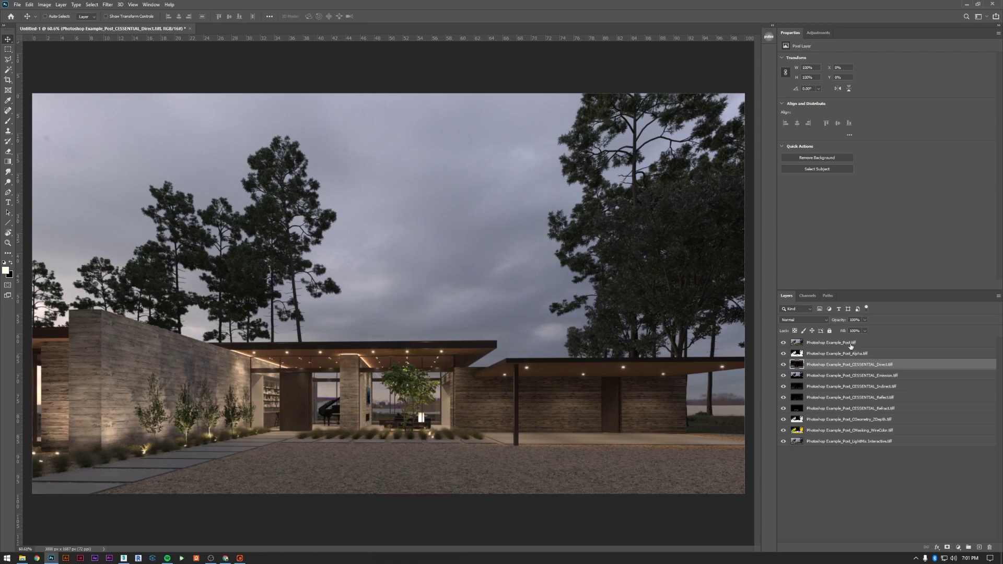
Add four new empty layer groups above the pass layers
left_click(969, 548)
left_click(969, 547)
left_click(970, 547)
left_click(969, 547)
left_click(969, 547)
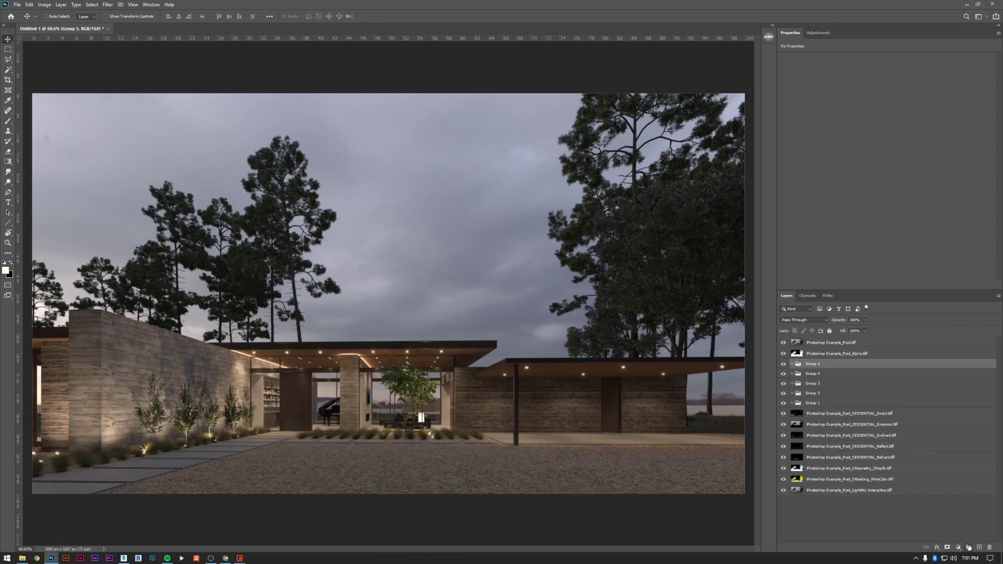
Rename the top three groups FX, CC and ADJ
double_click(818, 365)
type("FX")
double_click(818, 374)
type("CC")
key("Return")
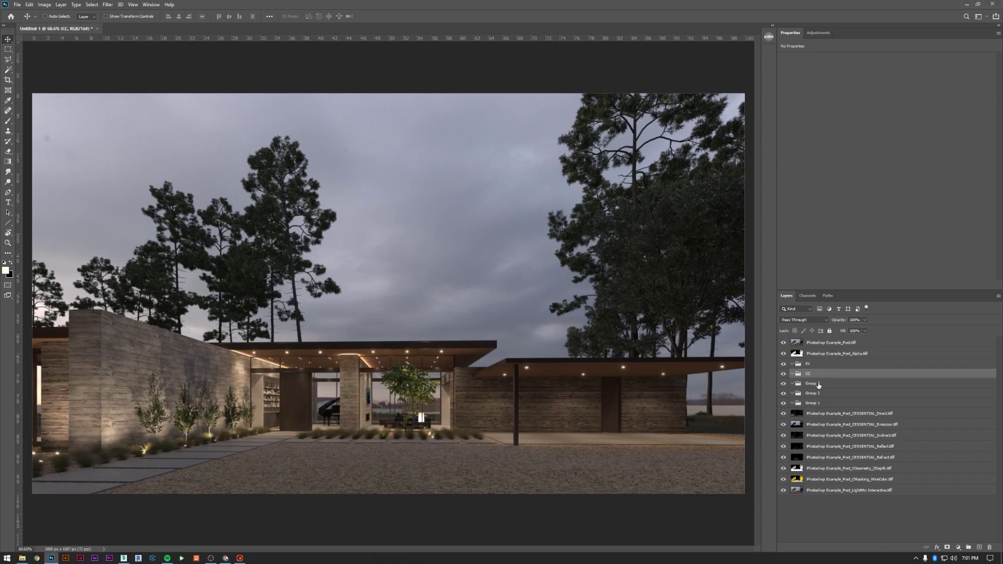
double_click(819, 385)
type("AD")
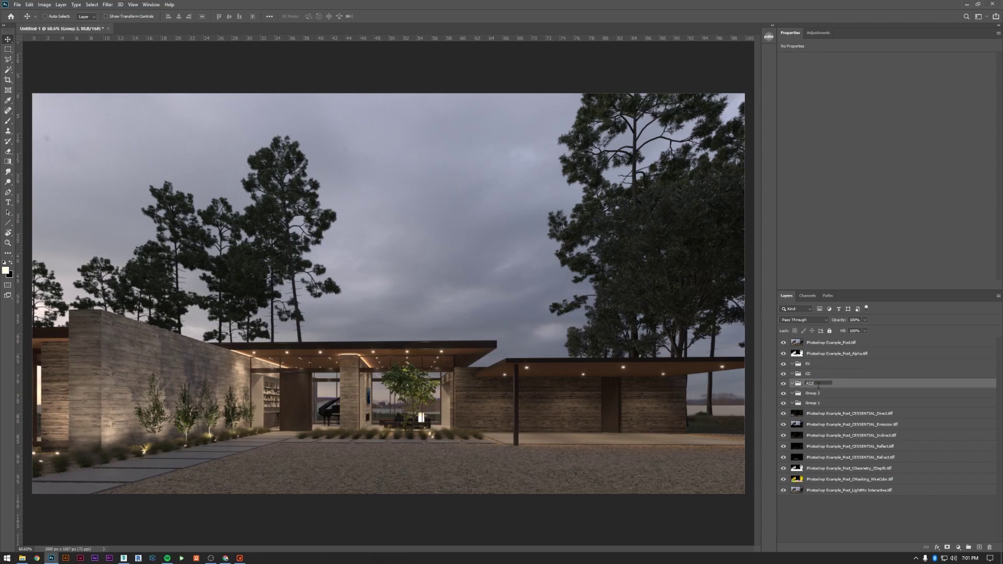
type("J")
key("Return")
Rename the remaining groups BASE and PAINT, and move PAINT between CC and ADJ
double_click(816, 394)
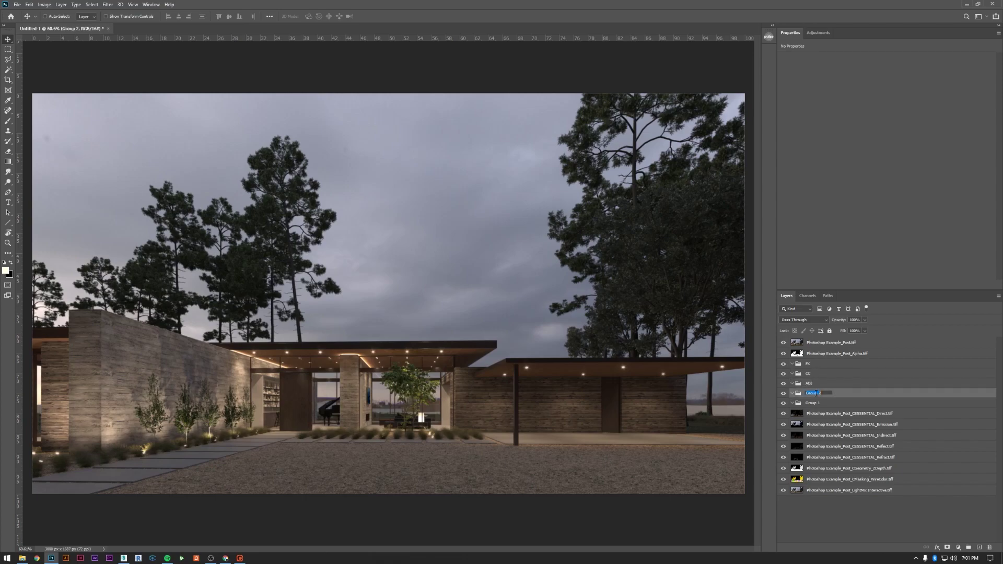
type("BASE")
key("Return")
double_click(816, 403)
type("PAINT")
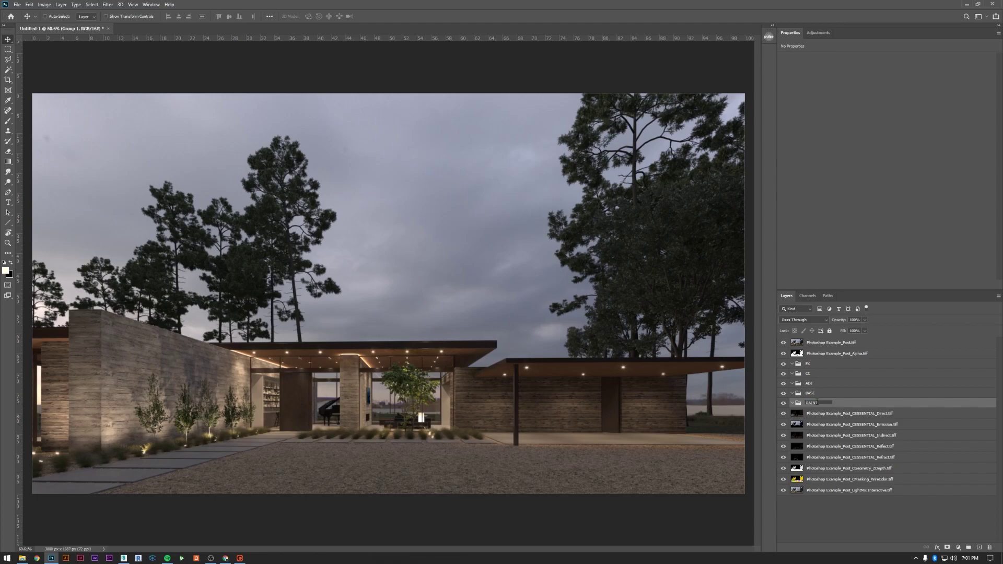
key("Return")
left_click_drag(818, 404, 822, 387)
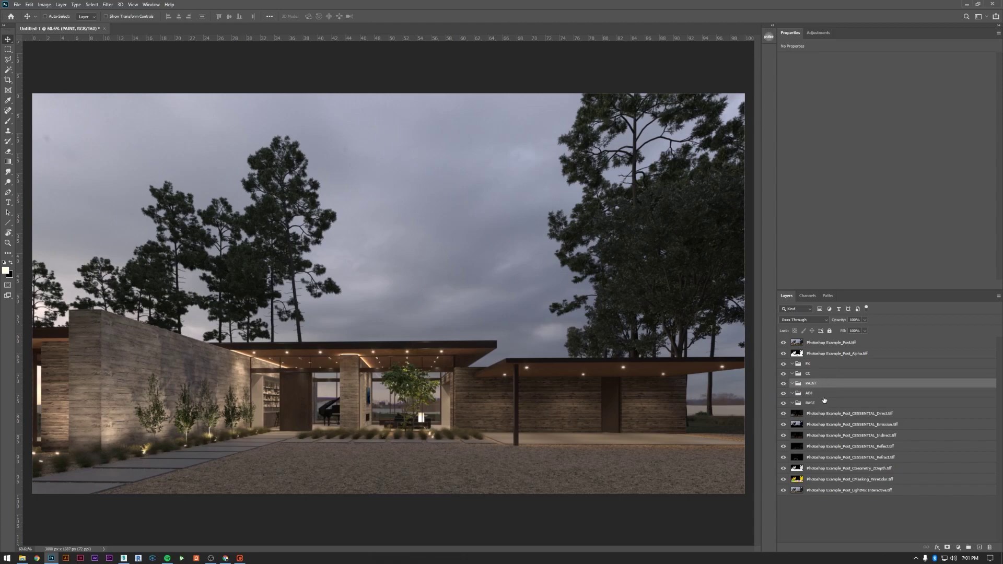
left_click(849, 355)
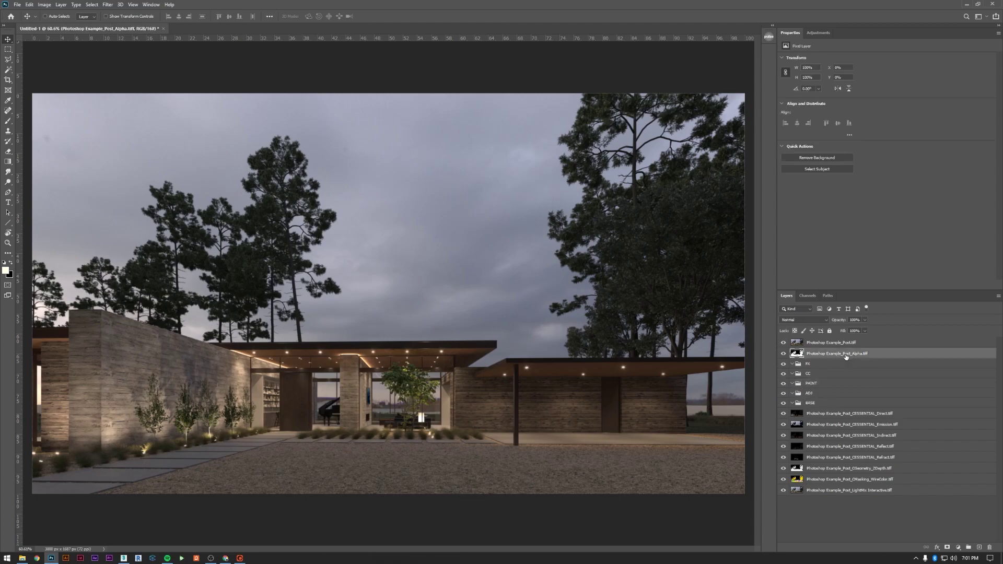
Create a new group above the Alpha layer named MASKS
left_click(970, 547)
double_click(816, 354)
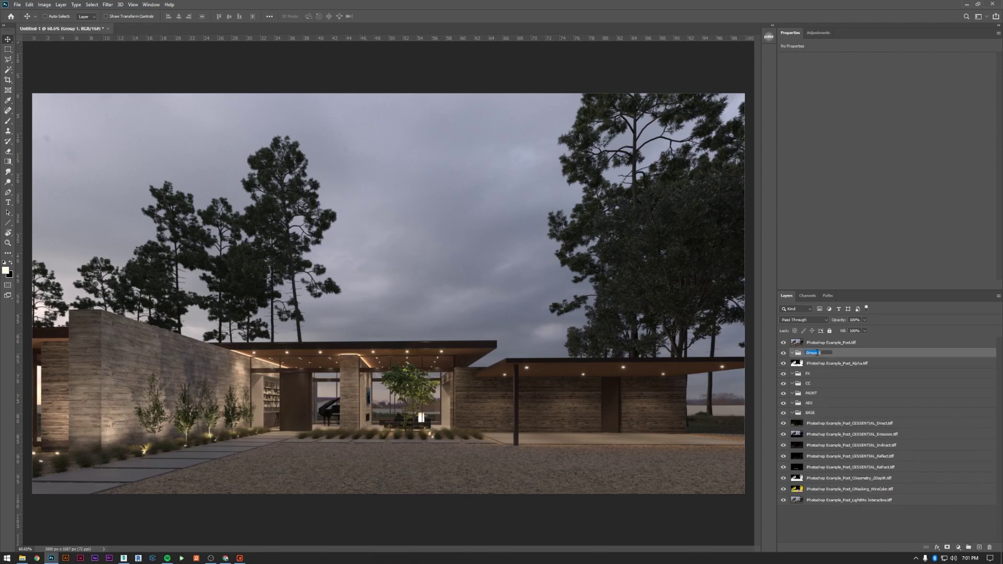
type("MASKS")
key("Return")
Move Alpha, WireColor and ZDepth into MASKS, and the LightMix Interactive layer into BASE
mouse_move(817, 363)
left_mouse_down()
mouse_move(830, 353)
mouse_move(823, 363)
left_mouse_up()
left_click_drag(820, 492, 829, 365)
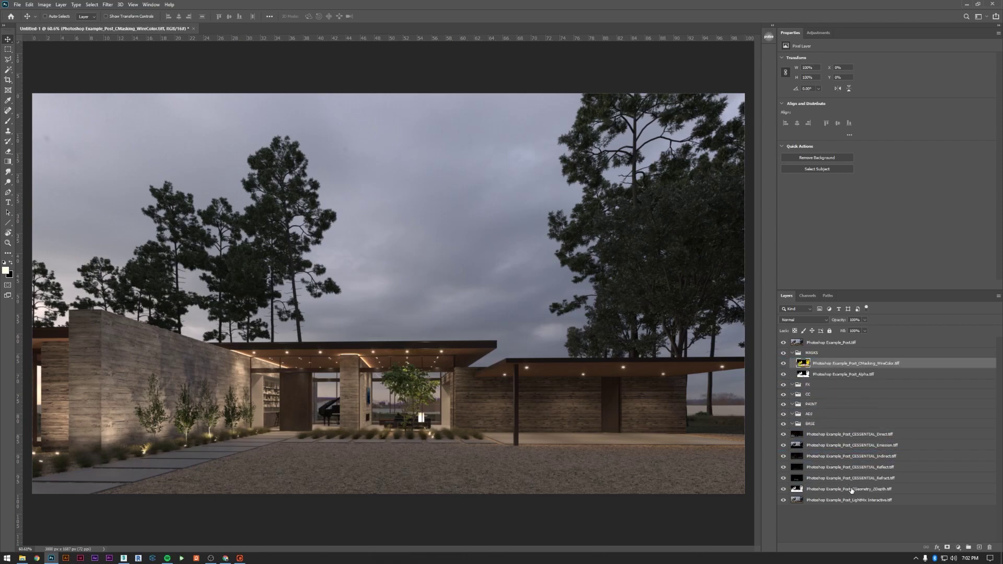
left_click_drag(849, 489, 815, 434)
left_click(836, 445)
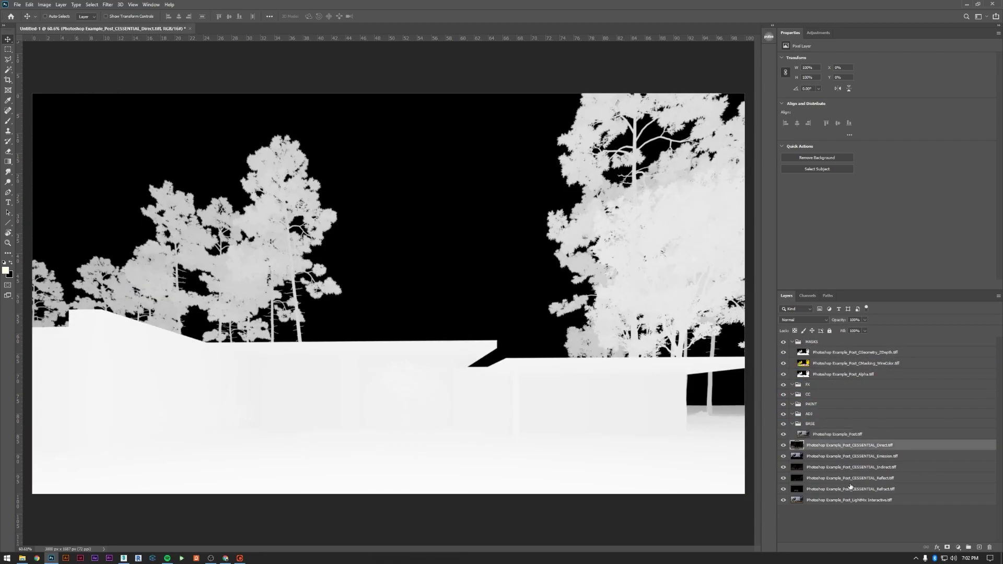
left_click_drag(850, 500, 850, 434)
Group the five CESSENTIAL passes as PASSES and move that group into BASE
left_click(849, 457)
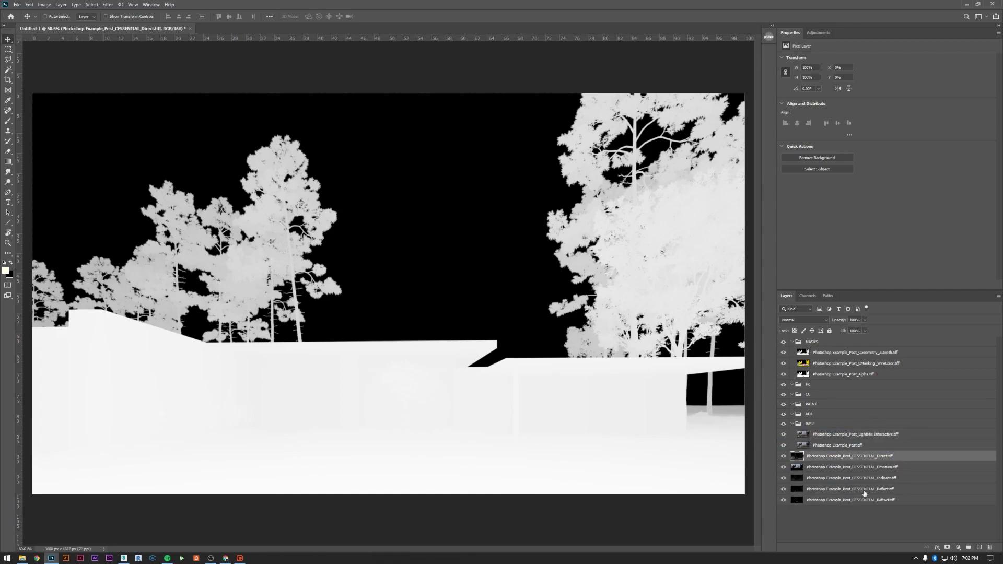
left_click(871, 501, "shift")
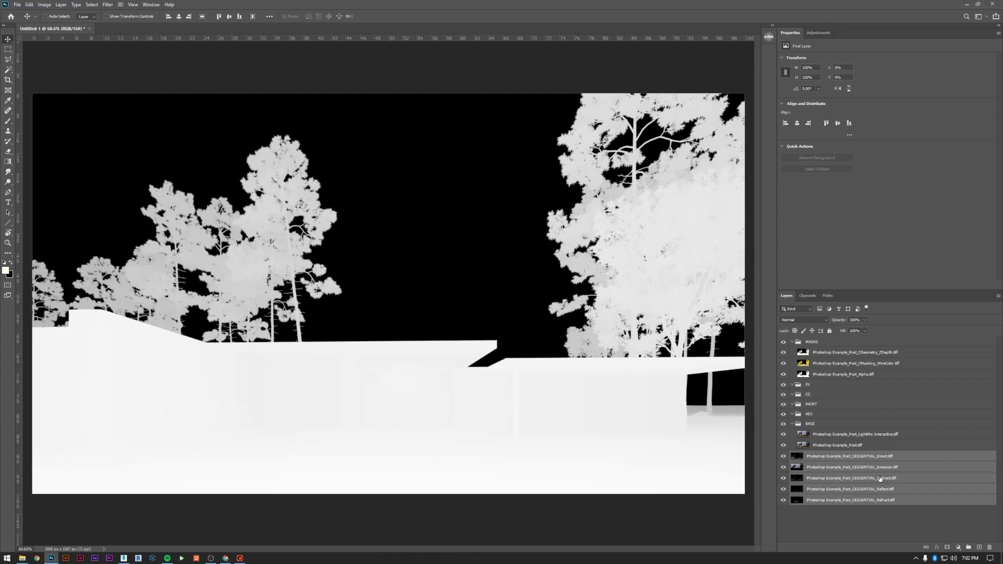
left_click_drag(880, 478, 969, 547)
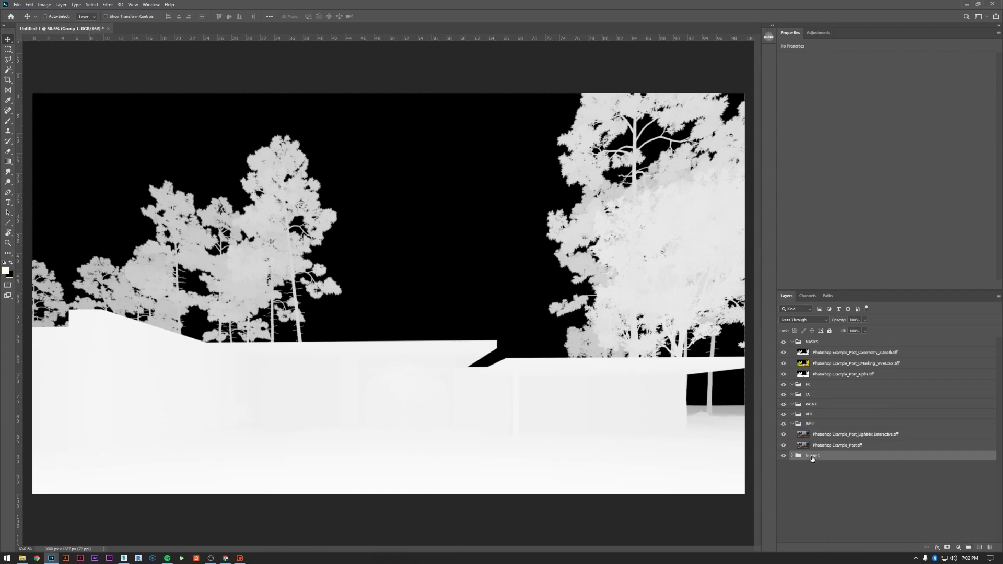
type("PASSES")
key("Return")
left_click_drag(815, 456, 828, 432)
Hide the PASSES group, collapse MASKS and BASE, and hide MASKS
left_click(783, 435)
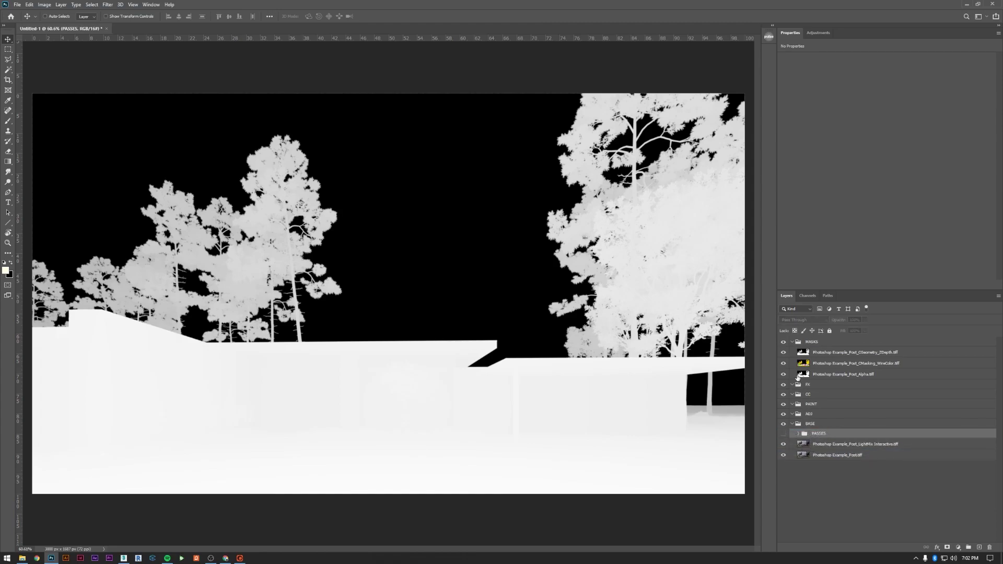
left_click(792, 342)
left_click(792, 391)
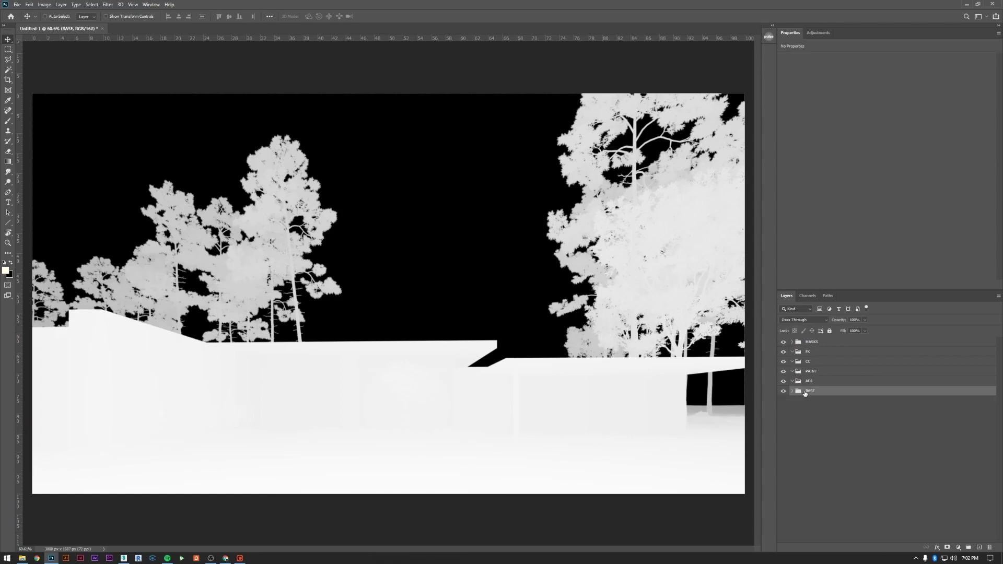
left_click(783, 342)
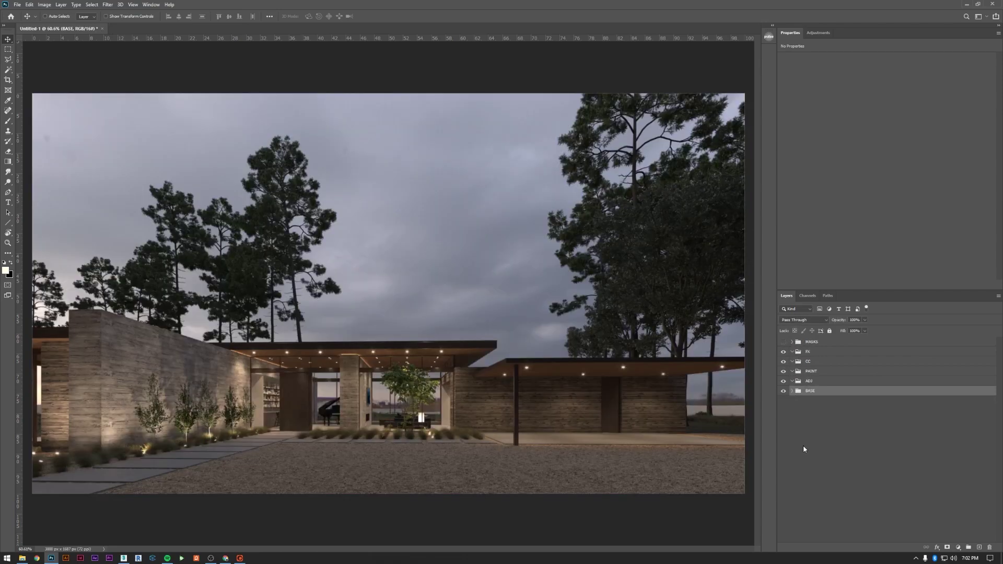
Hide the FX, CC, PAINT and ADJ groups and toggle the LightMix Interactive render in BASE
left_click_drag(784, 352, 784, 382)
left_click(792, 391)
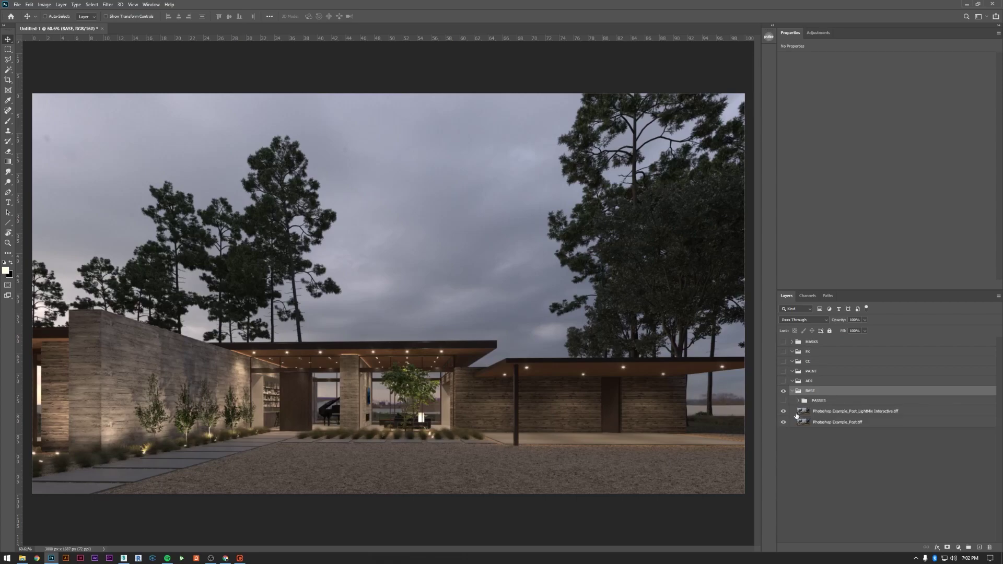
left_click(784, 413)
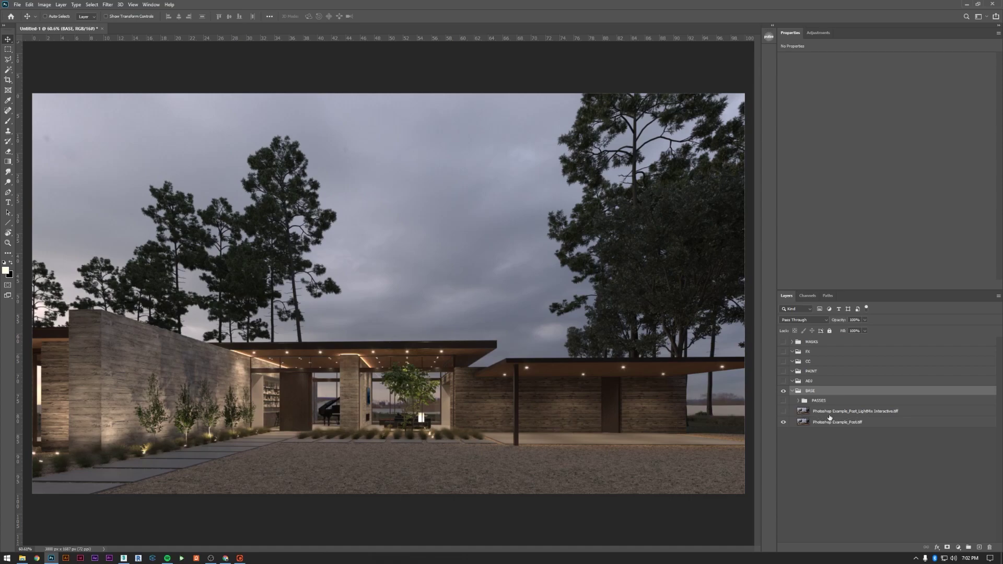
left_click(784, 411)
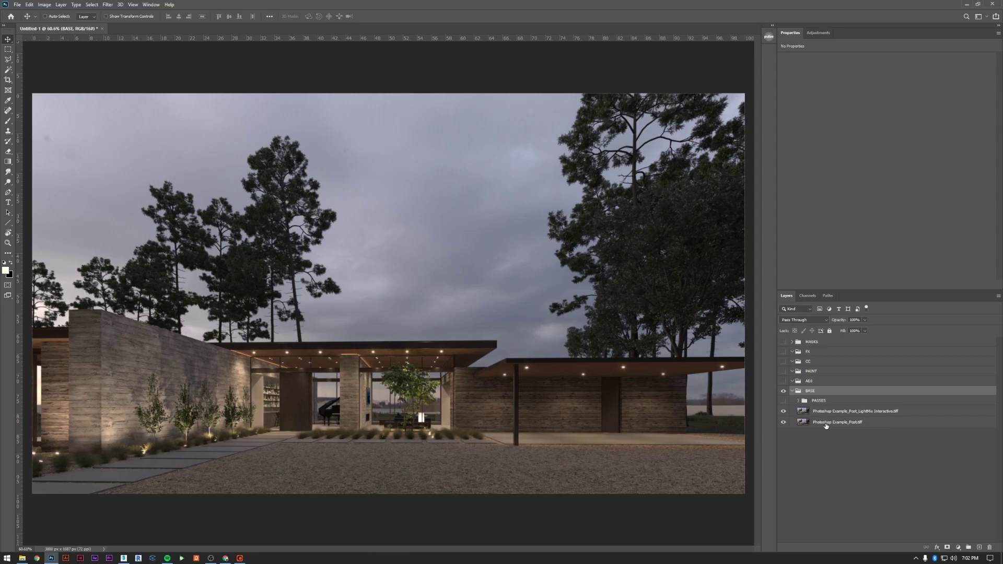
Delete the Photoshop Example_Post.tiff layer, confirming Yes, and collapse the BASE group
right_click(826, 424)
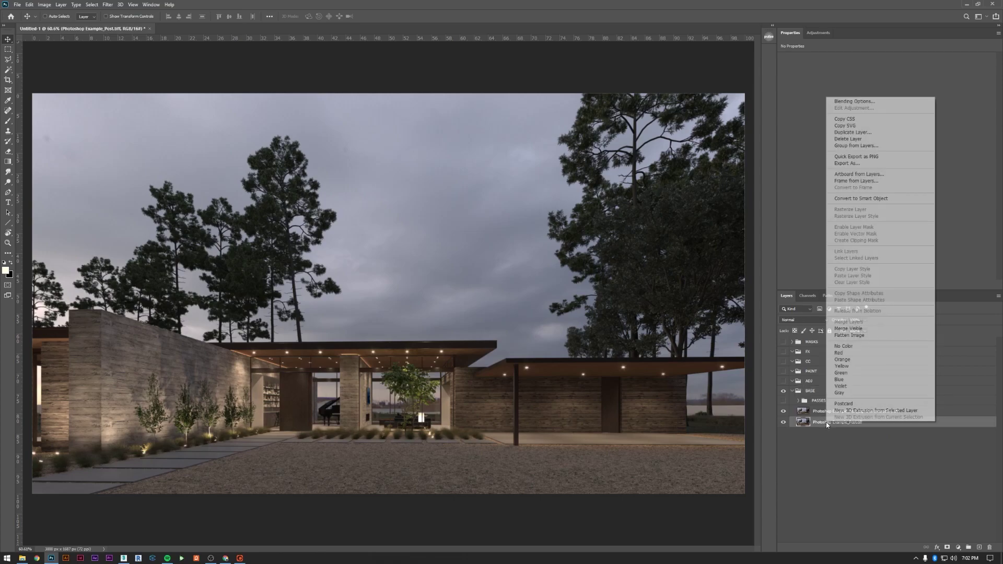
left_click(879, 139)
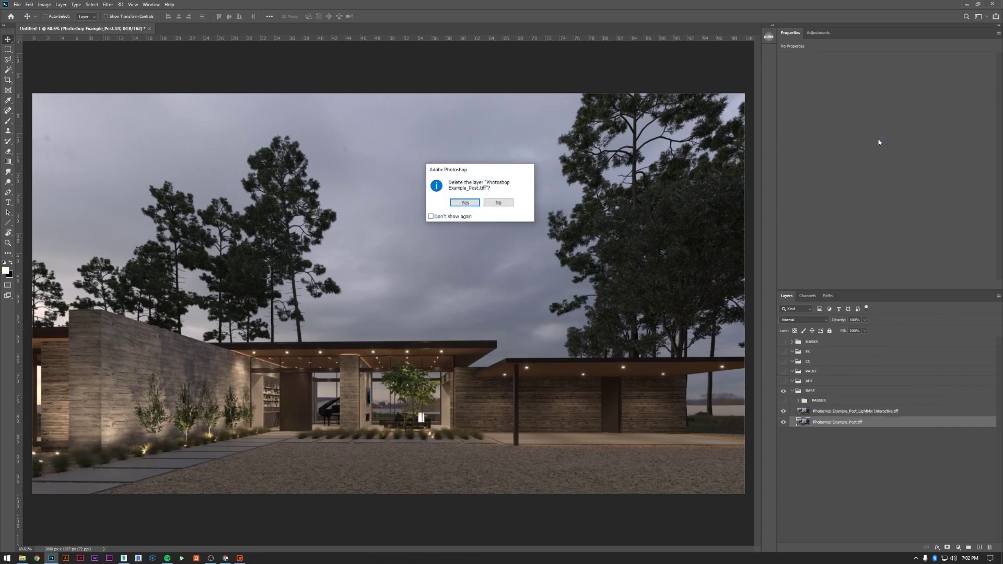
key("Return")
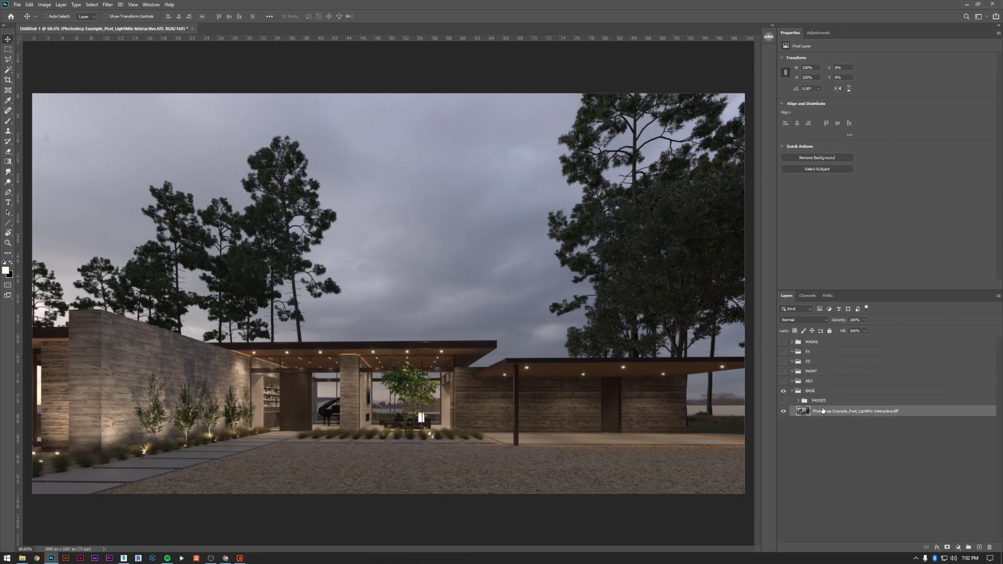
left_click(798, 392)
left_click(793, 391)
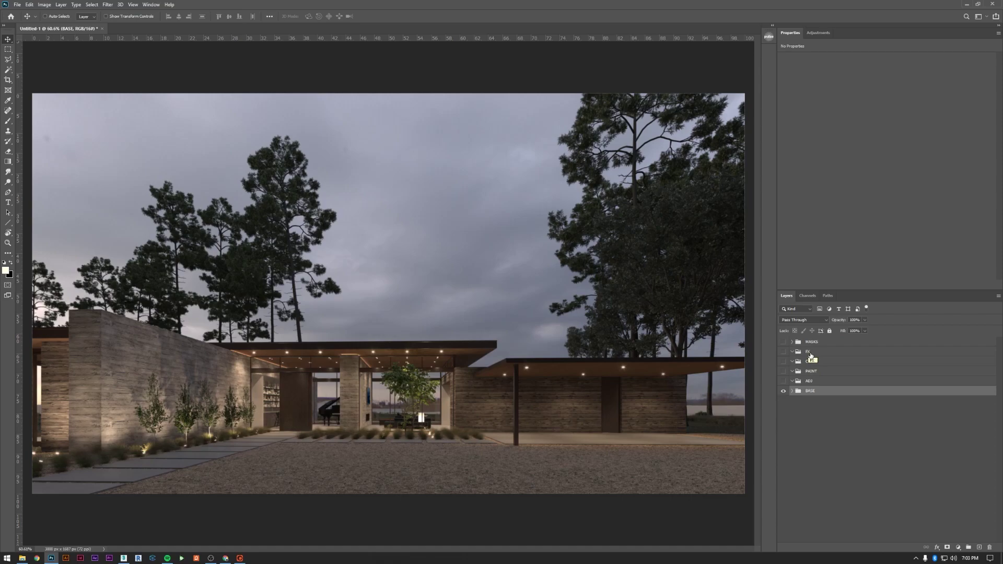
left_click(783, 342)
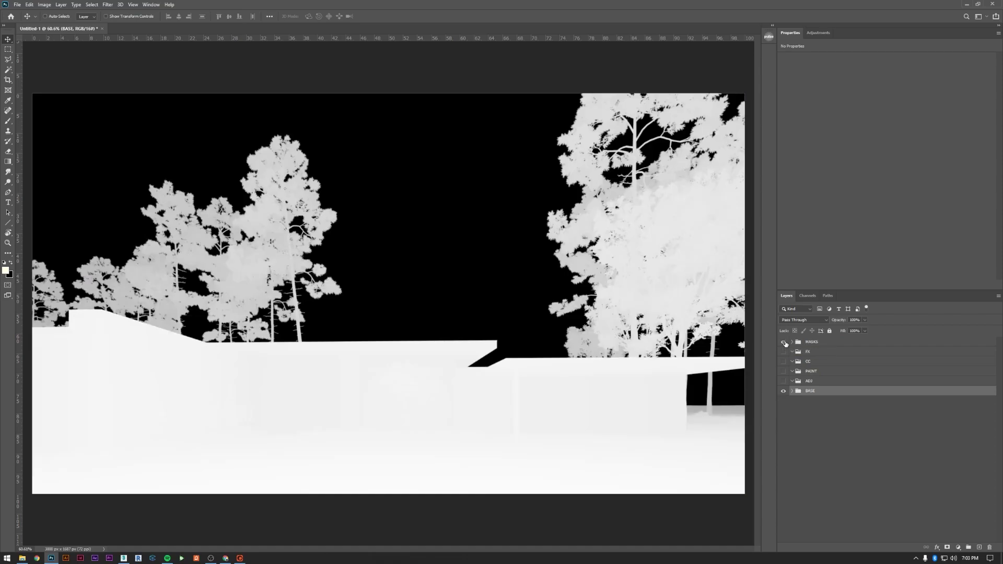
left_click(794, 342)
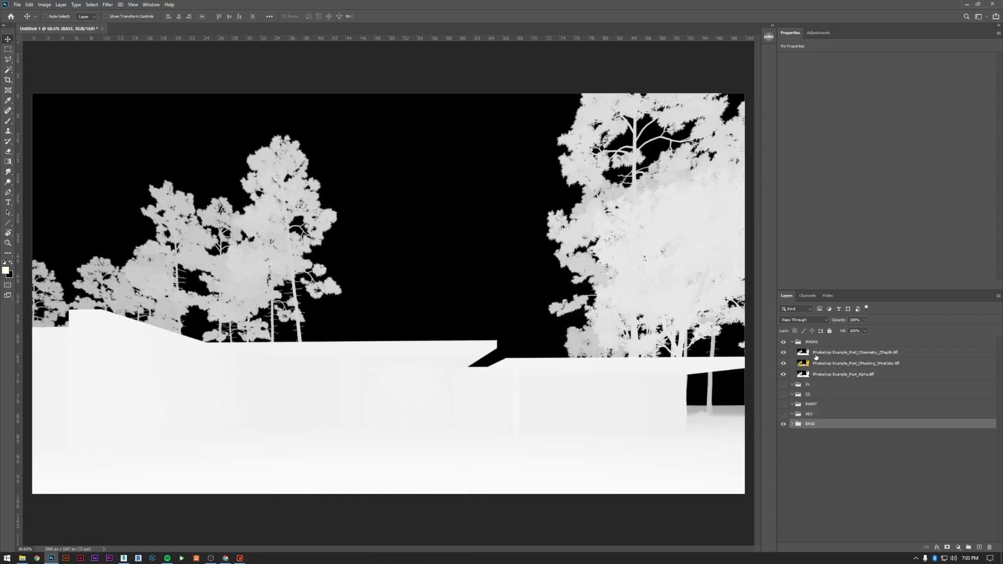
left_click(783, 353)
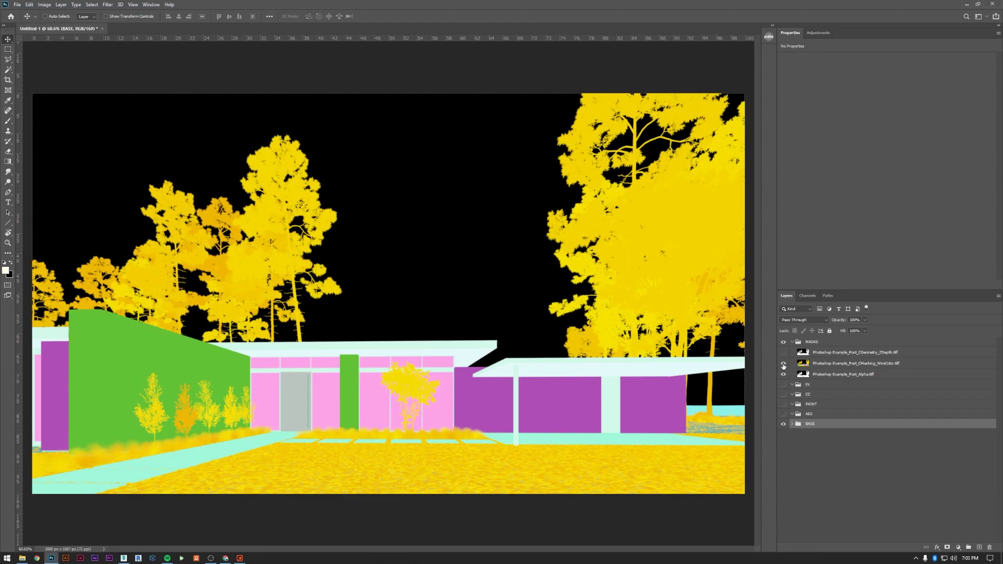
left_click(783, 363)
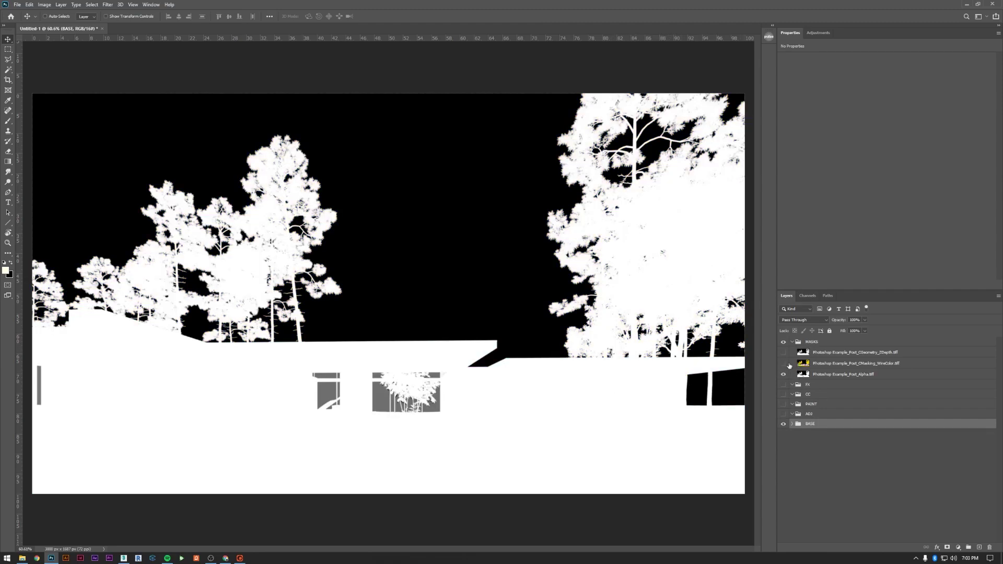
left_click(783, 363)
left_click(784, 354)
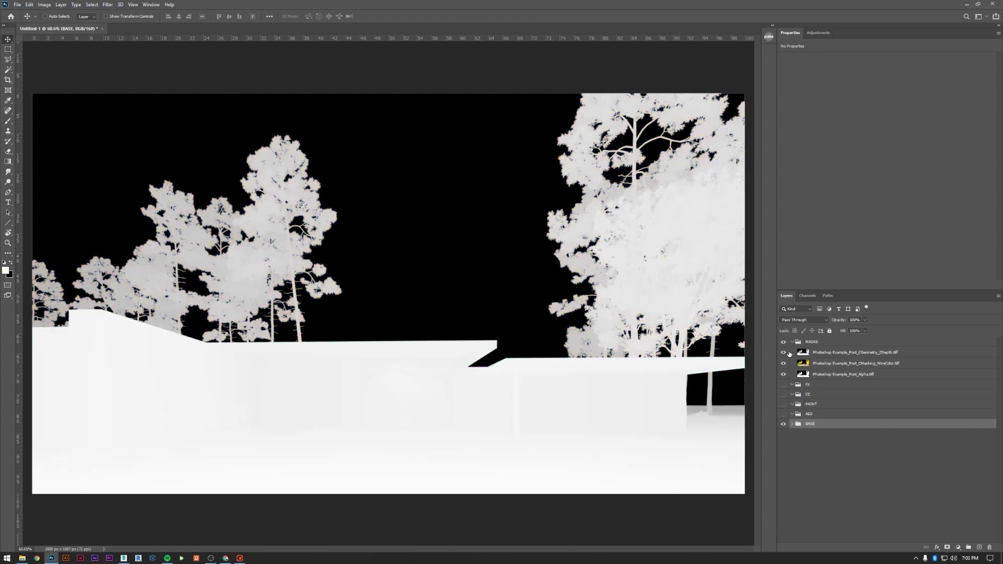
left_click(792, 343)
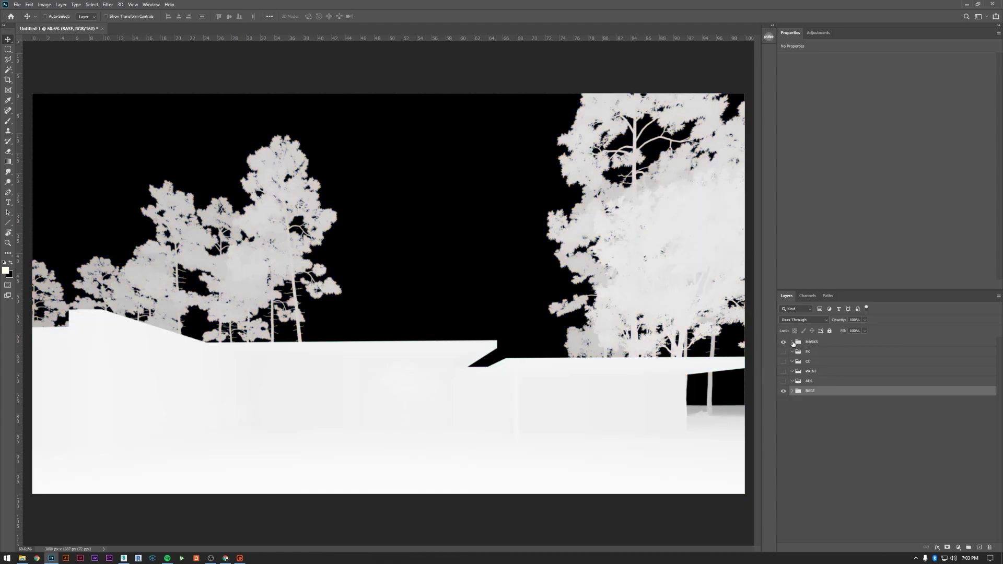
left_click(784, 343)
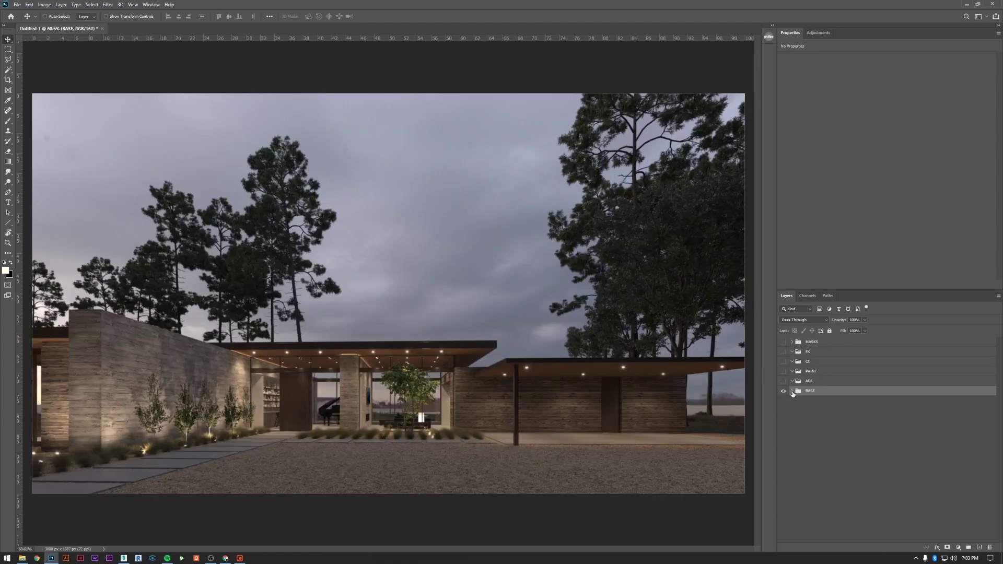
left_click(792, 390)
Convert the LightMix Interactive layer inside BASE into an embedded smart object
left_click(819, 412)
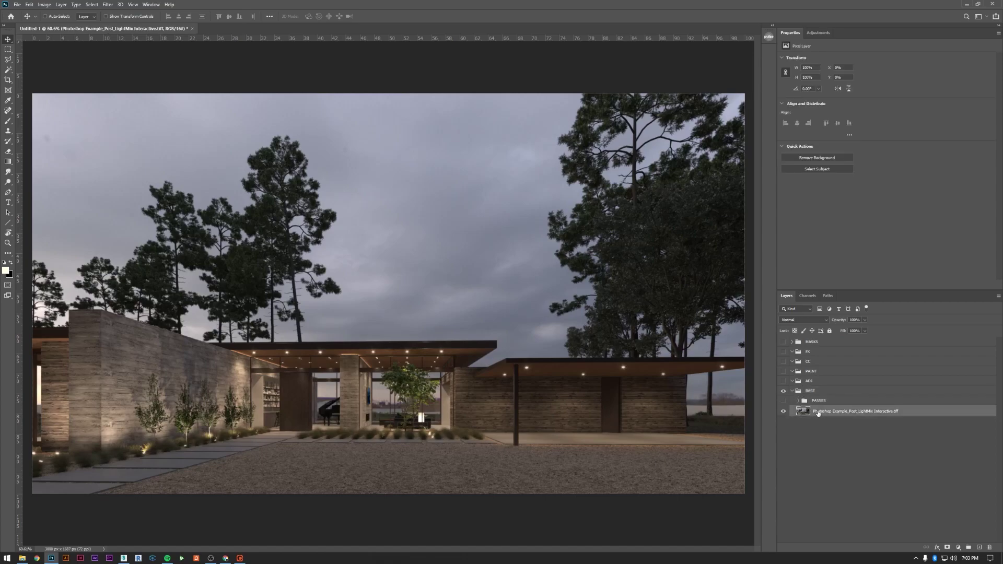
right_click(818, 413)
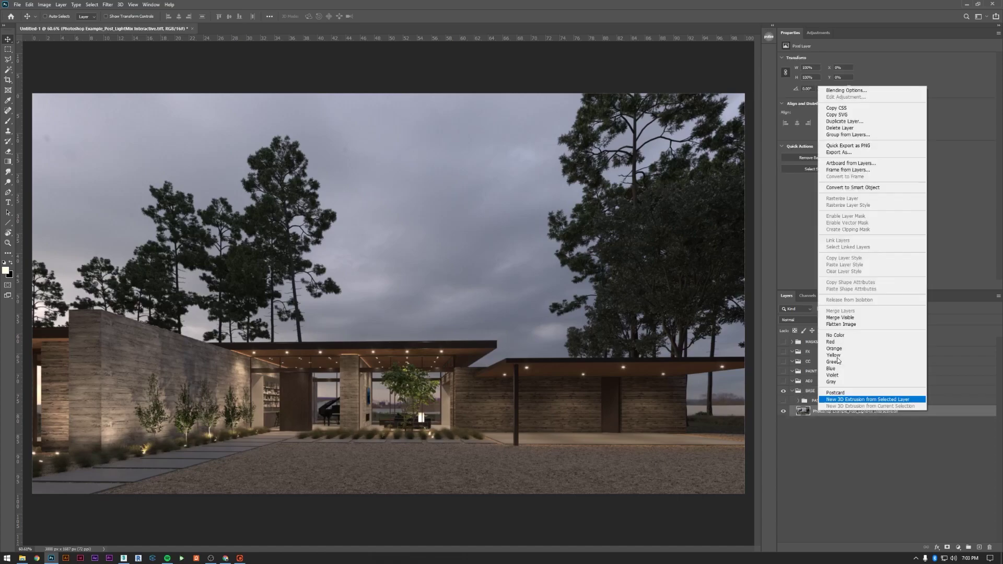
left_click(869, 188)
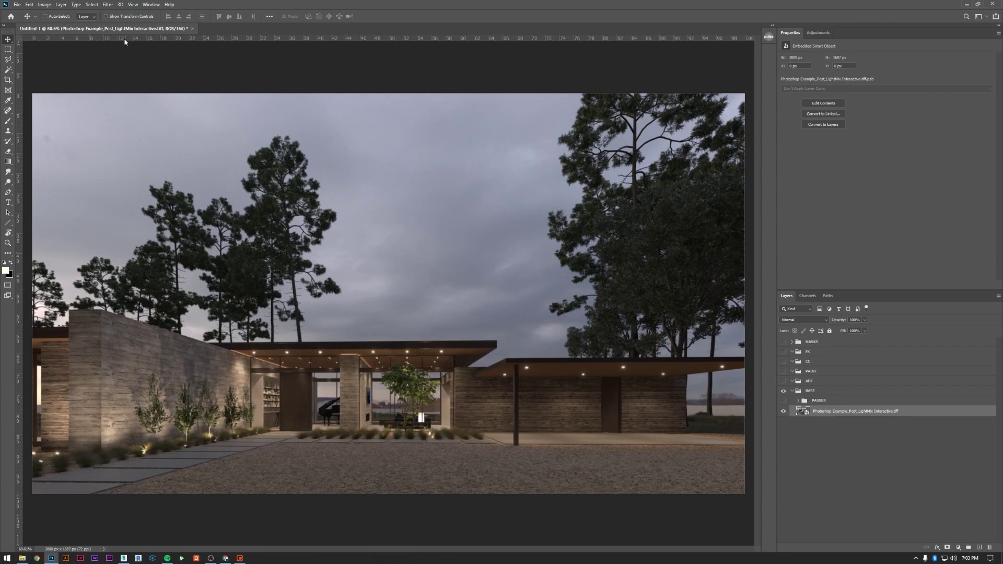
In Camera Raw Filter, raise exposure to +0.25, add dehaze and apply a Medium Contrast curve
left_click(107, 4)
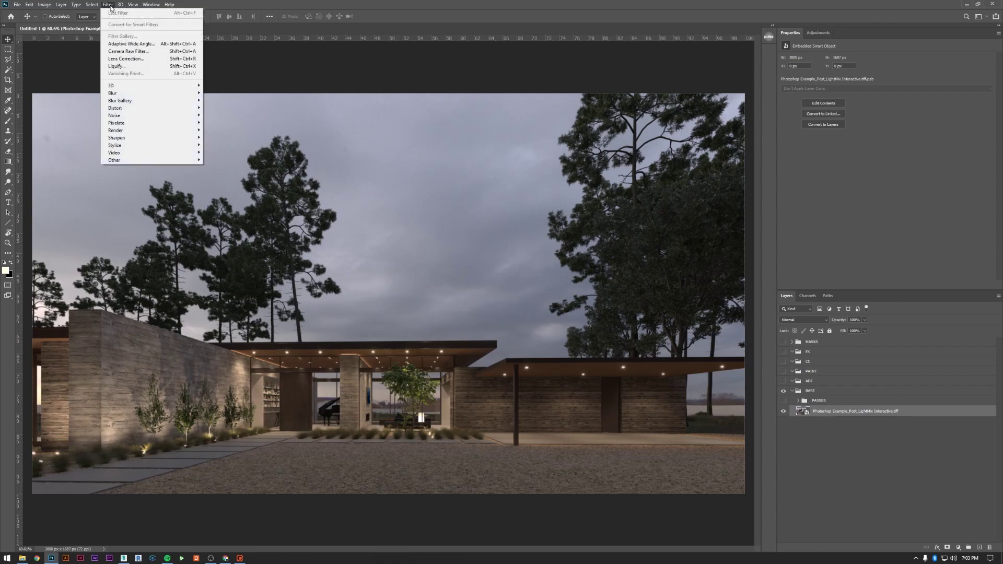
left_click(125, 52)
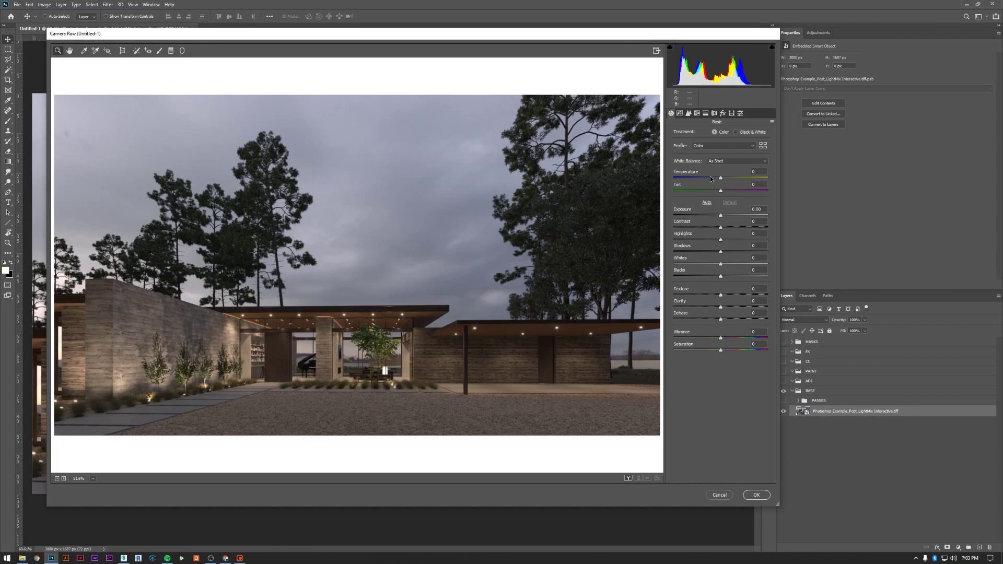
left_click_drag(715, 78, 720, 77)
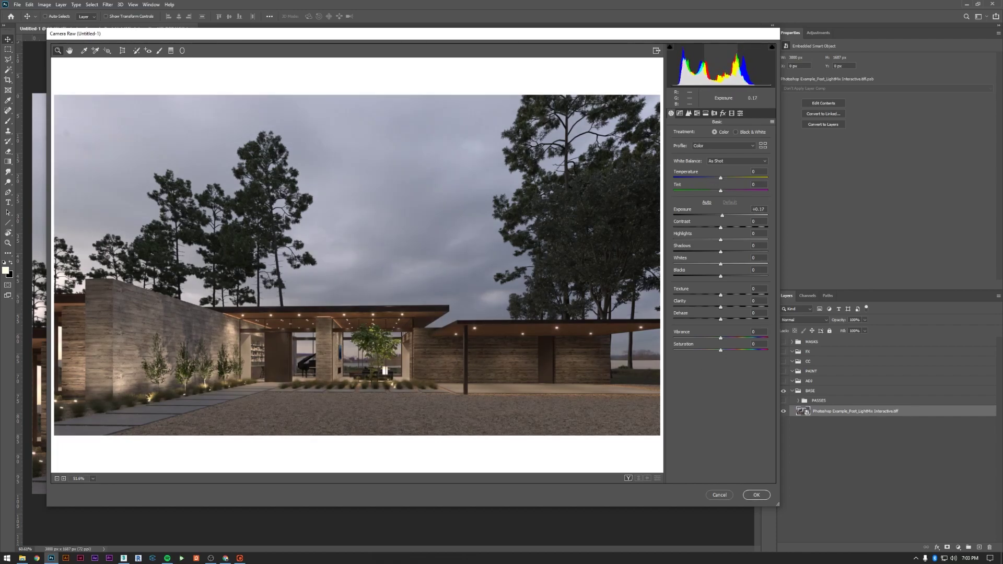
left_click(722, 178)
double_click(721, 179)
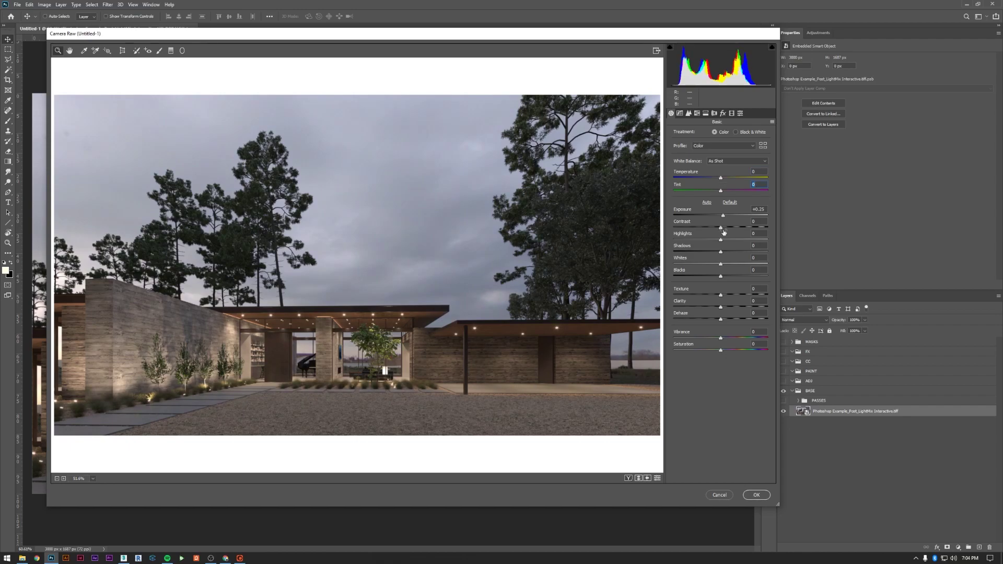
left_click(725, 319)
left_click(680, 113)
left_click(728, 150)
left_click(701, 163)
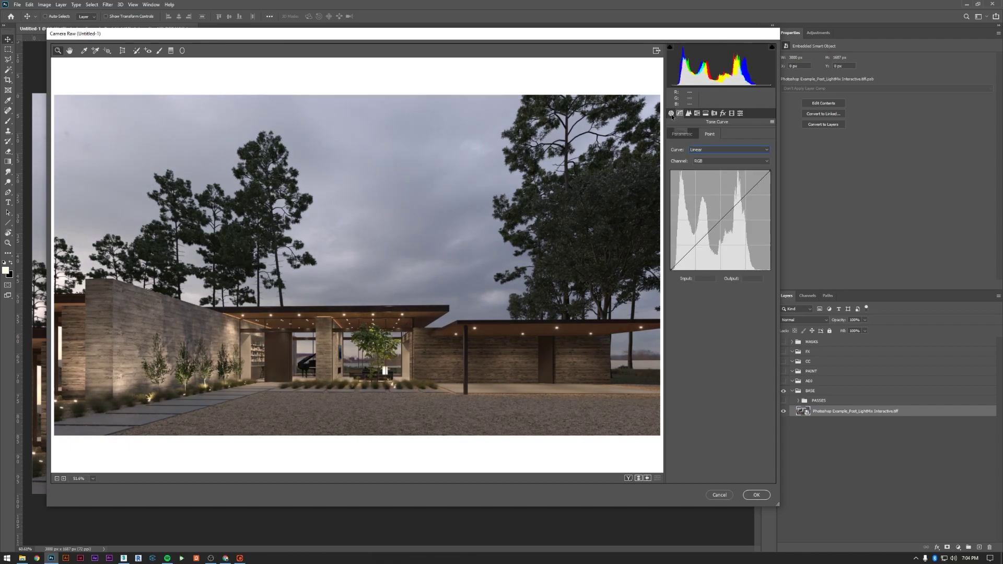
Boost blue, purple, orange and yellow saturation, set contrast to -3, and apply the filter
left_click(696, 114)
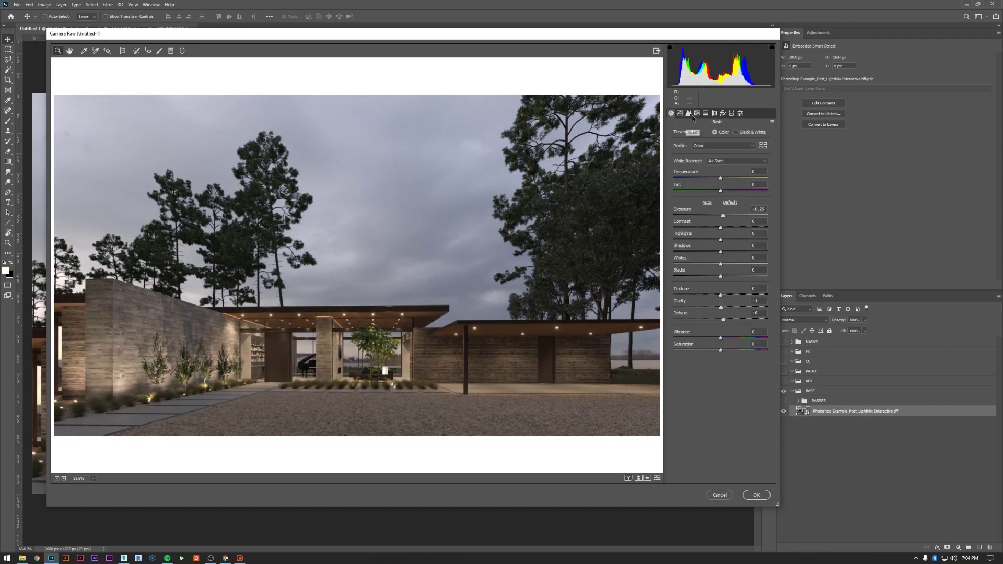
left_click(107, 51)
left_click_drag(202, 122, 206, 111)
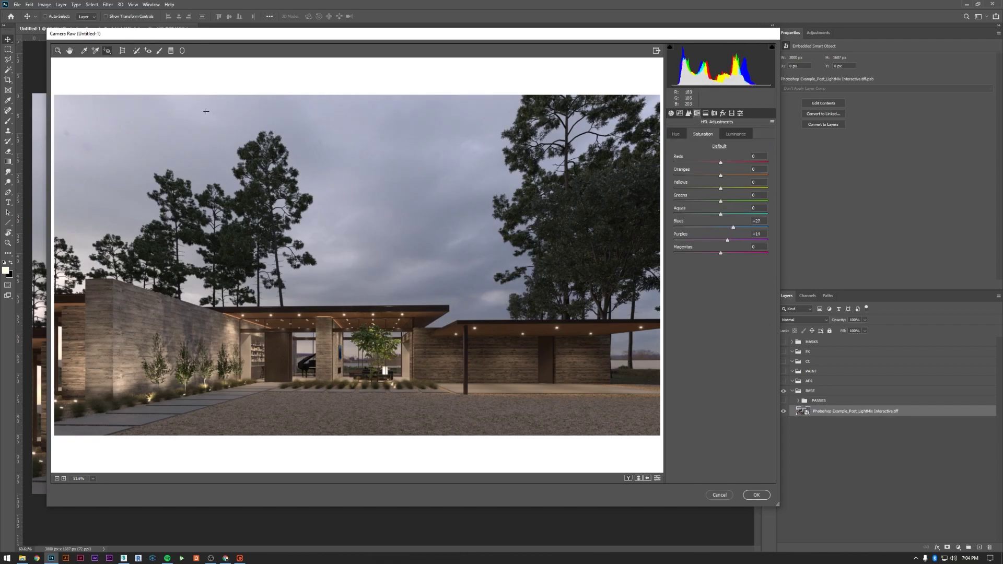
left_click_drag(440, 356, 440, 344)
left_click(638, 478)
left_click(639, 478)
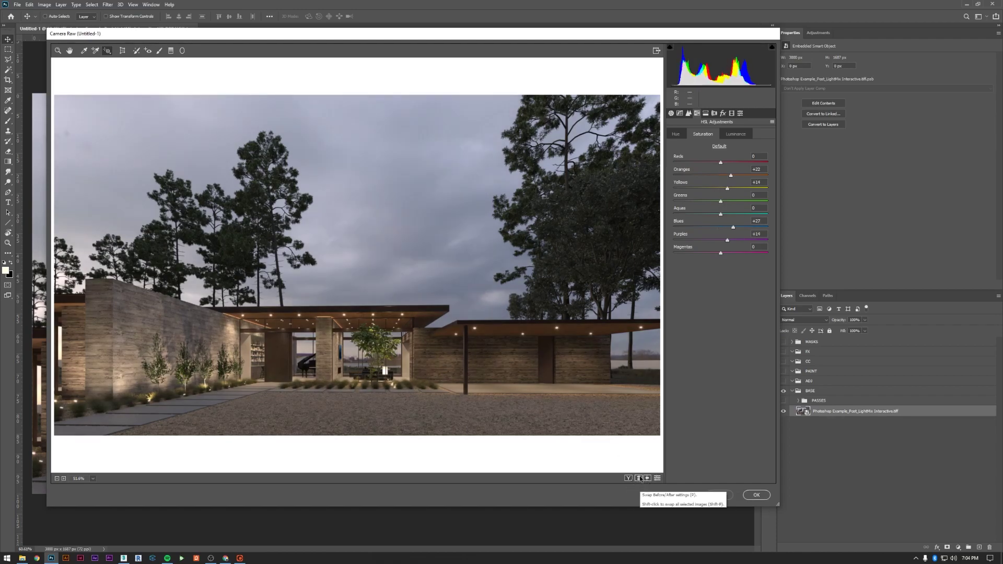
left_click(671, 113)
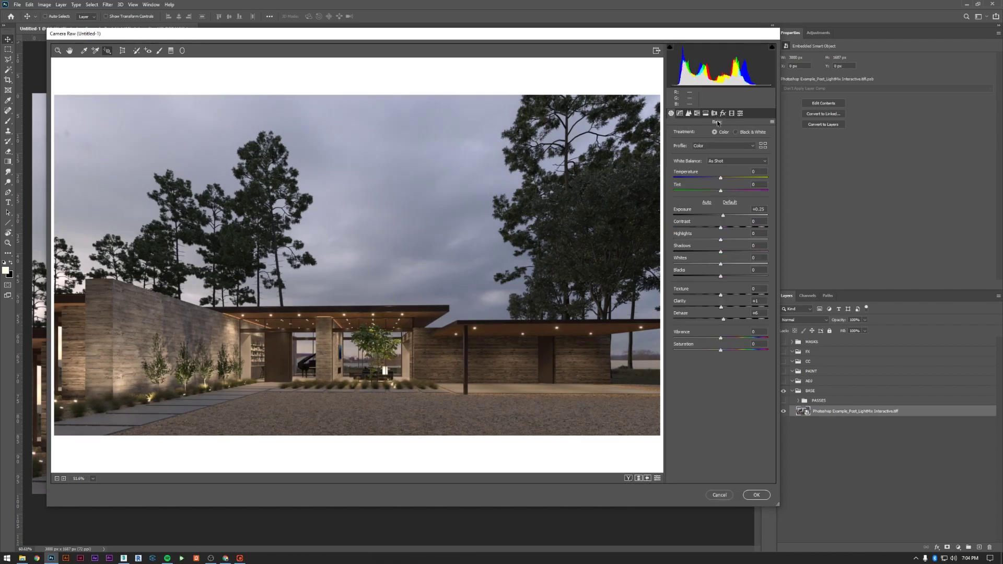
left_click_drag(722, 229, 719, 229)
left_click(753, 494)
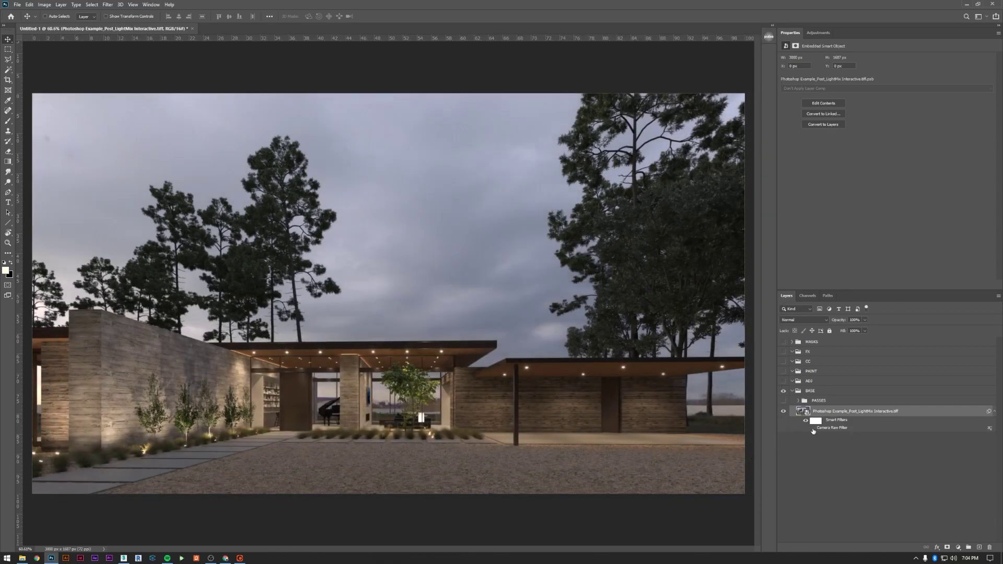
Re-enable the Camera Raw filter, show the PASSES group, and hide the Direct and Indirect passes
left_click(813, 428)
left_click(783, 401)
left_click(798, 401)
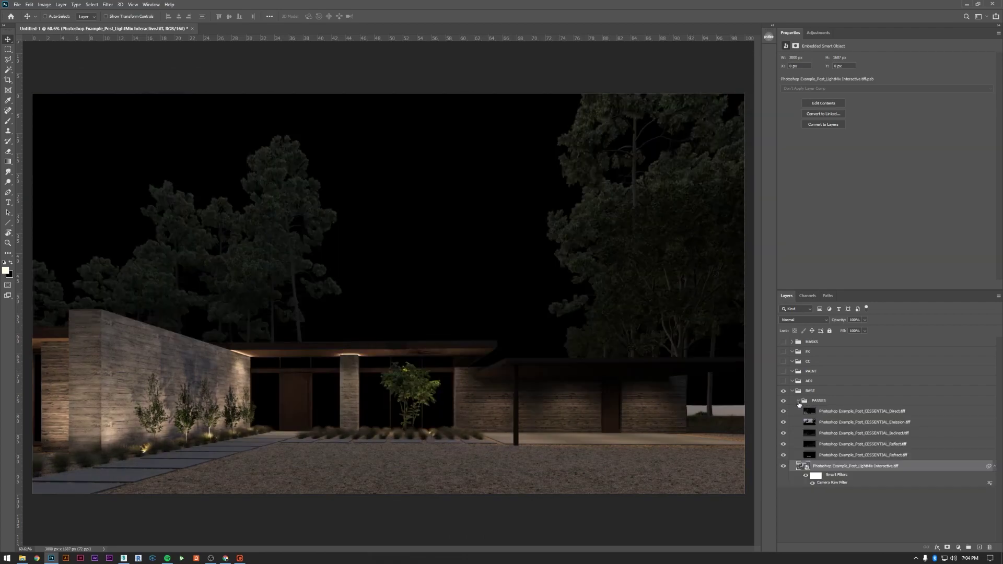
left_click(838, 412)
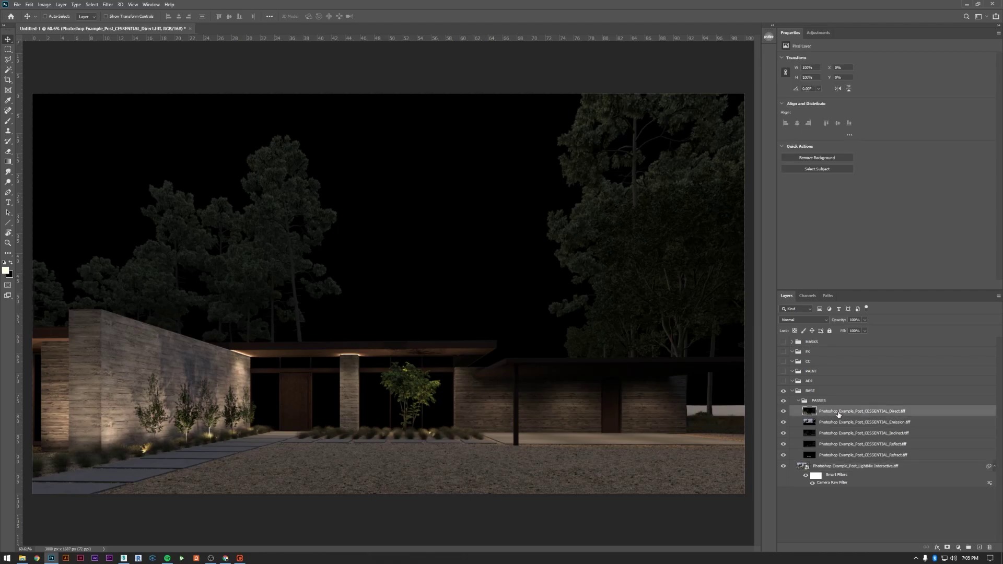
left_click(784, 412)
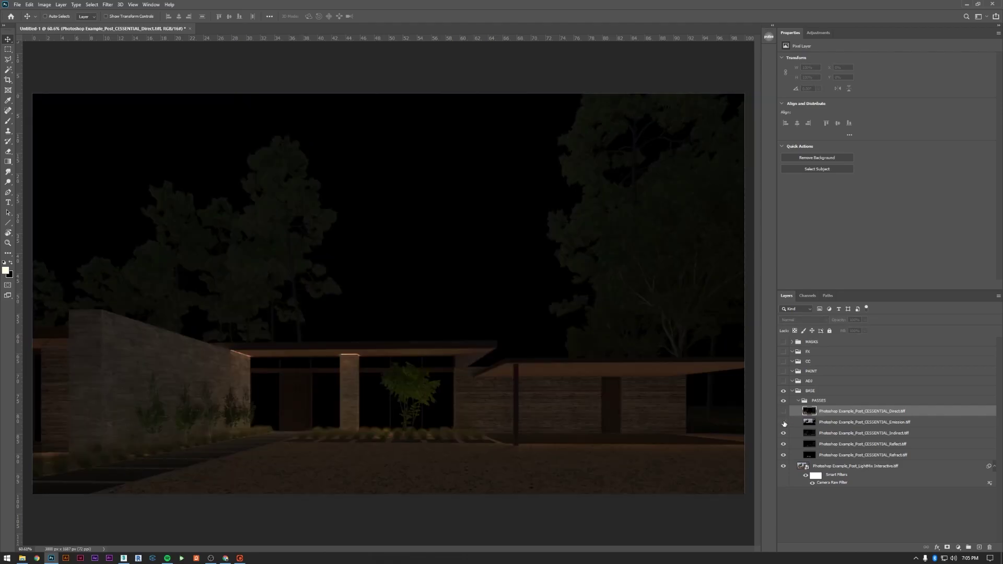
left_click(783, 433)
Set the CESSENTIAL_Reflect pass to Screen blending at about 40% opacity
left_click(832, 445)
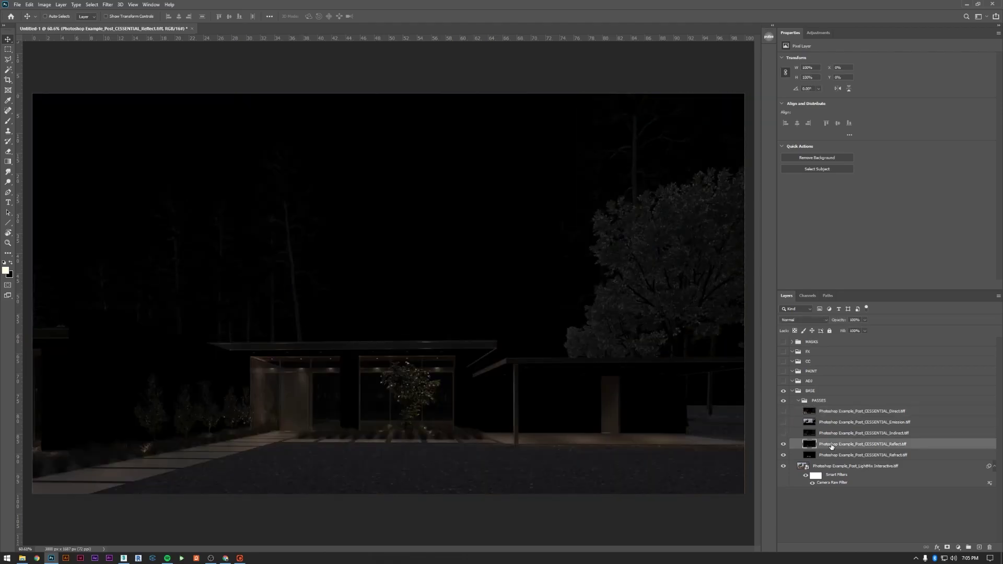
left_click(804, 320)
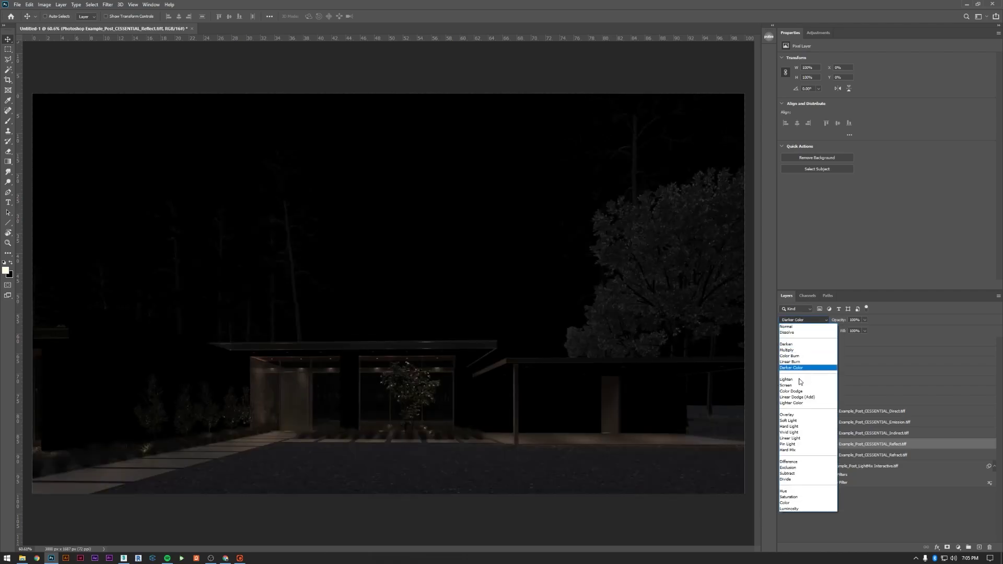
left_click(803, 387)
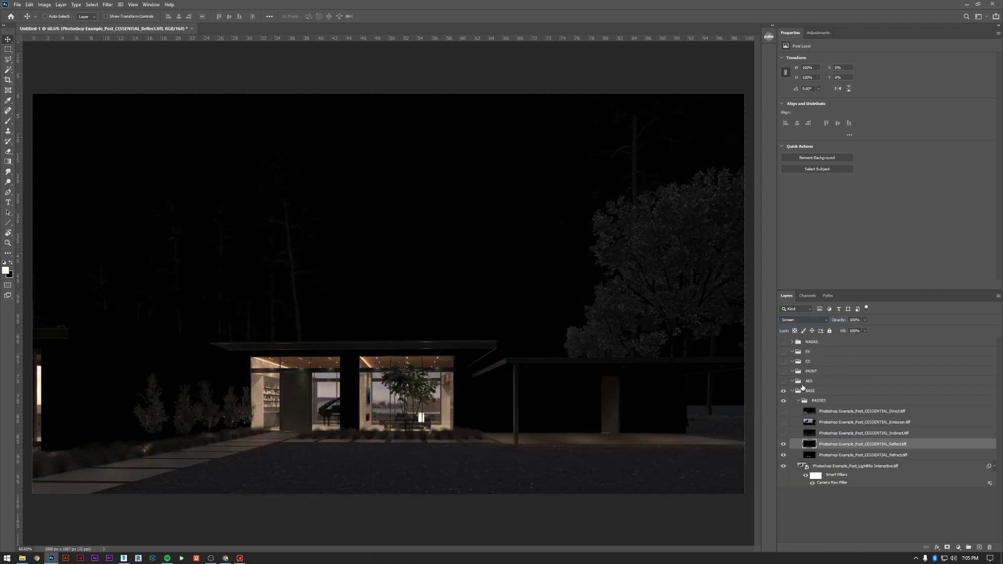
left_click(783, 455)
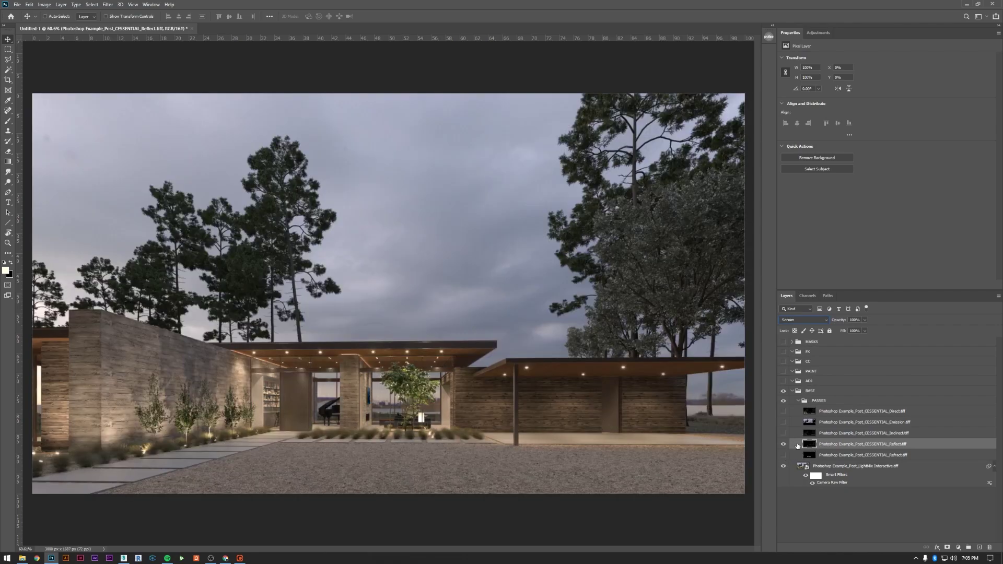
left_click(784, 444)
left_click(784, 445)
left_click_drag(829, 330, 848, 332)
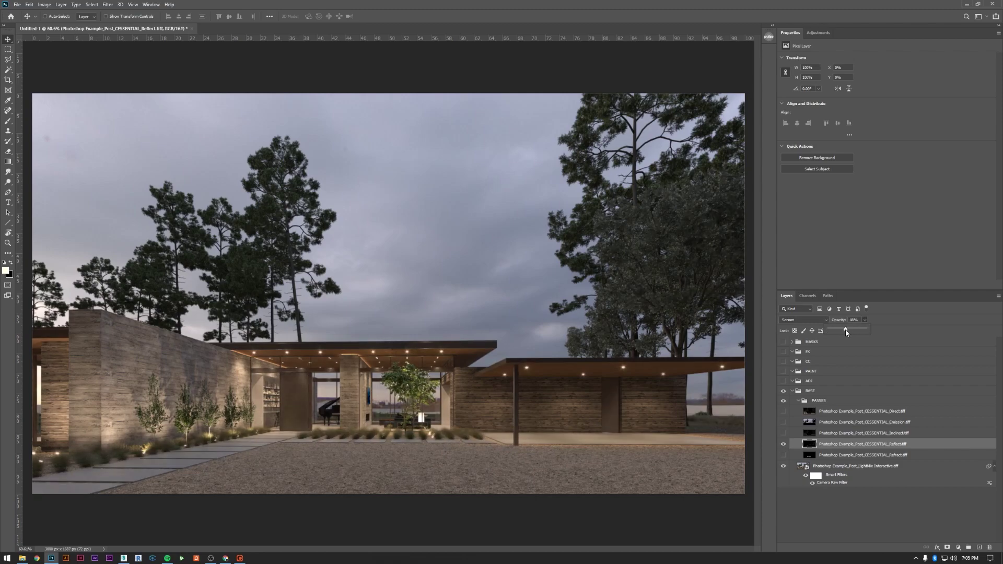
Show the Refract pass and set it to Screen blending at 23% opacity
left_click(784, 456)
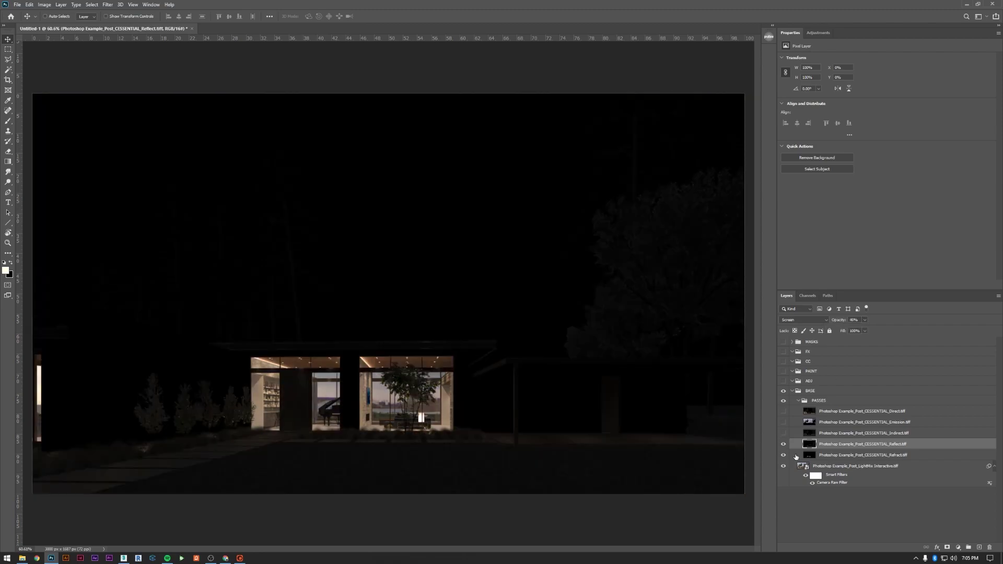
left_click(824, 456)
left_click(811, 319)
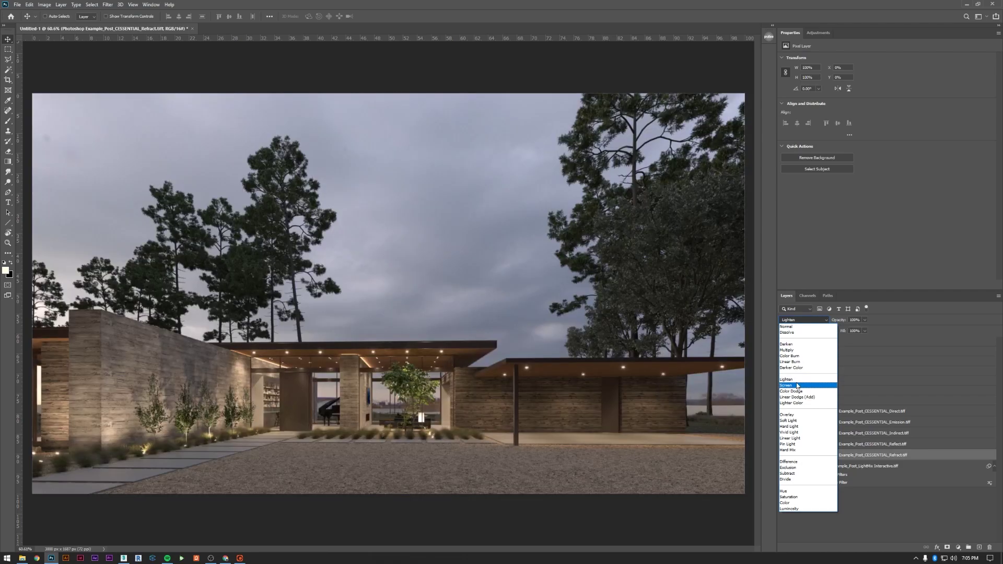
left_click(798, 386)
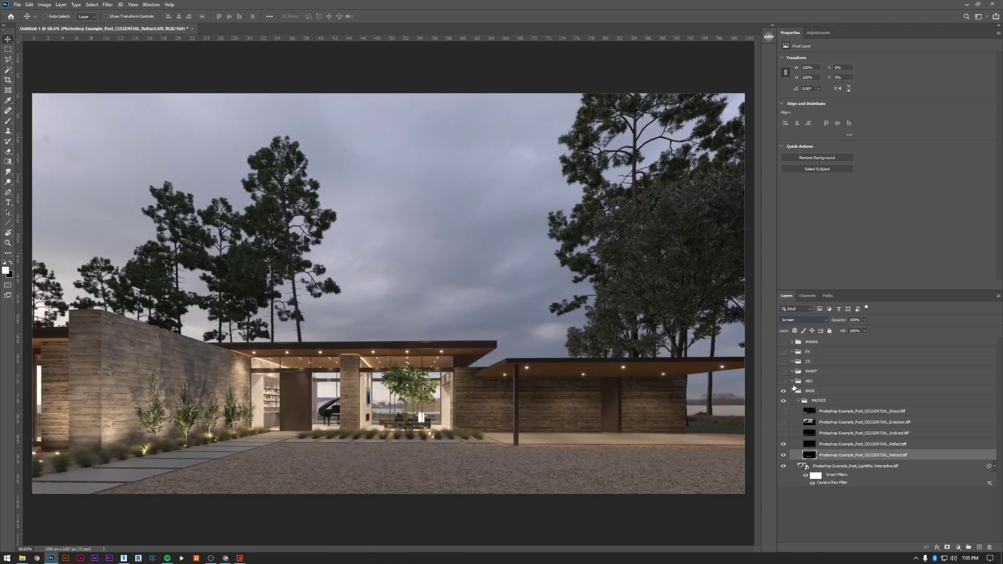
left_click(785, 401)
left_click(785, 401)
left_click(865, 321)
left_click_drag(865, 331, 838, 337)
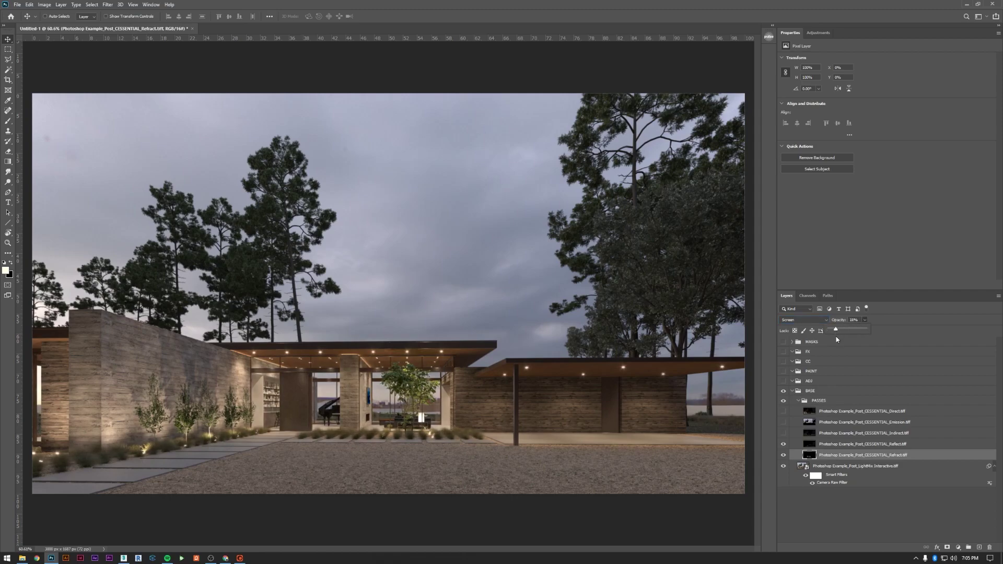
left_click(784, 402)
left_click(783, 401)
left_click(784, 401)
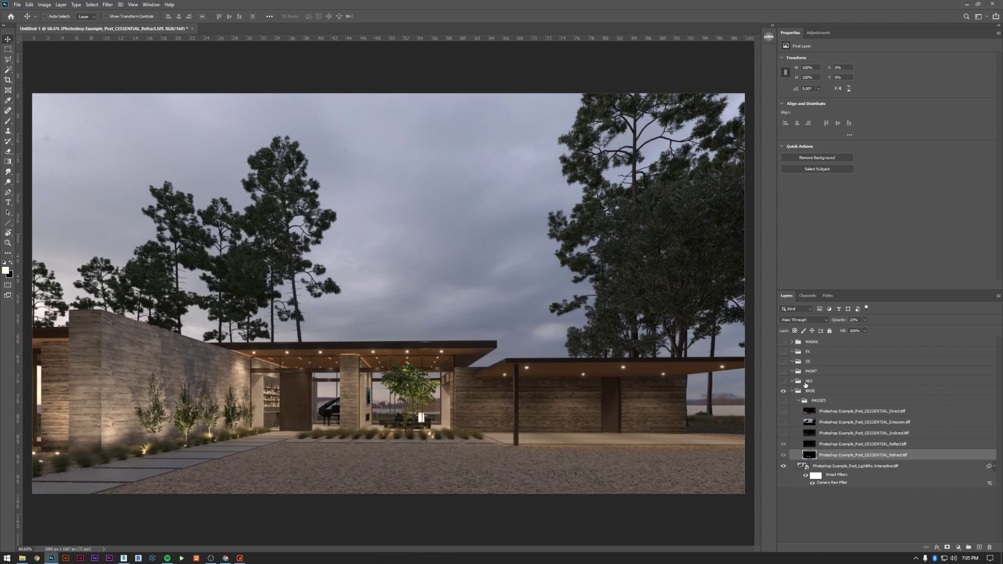
Collapse BASE, expand MASKS, move WireColor above ZDepth and show the MASKS group
left_click(808, 384)
left_click(792, 391)
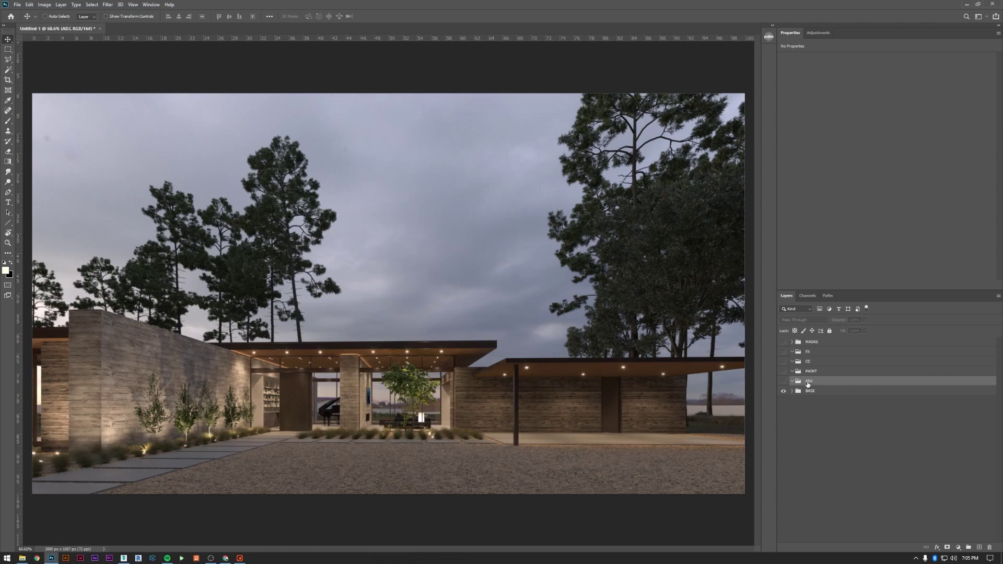
left_click(797, 344)
left_click(792, 342)
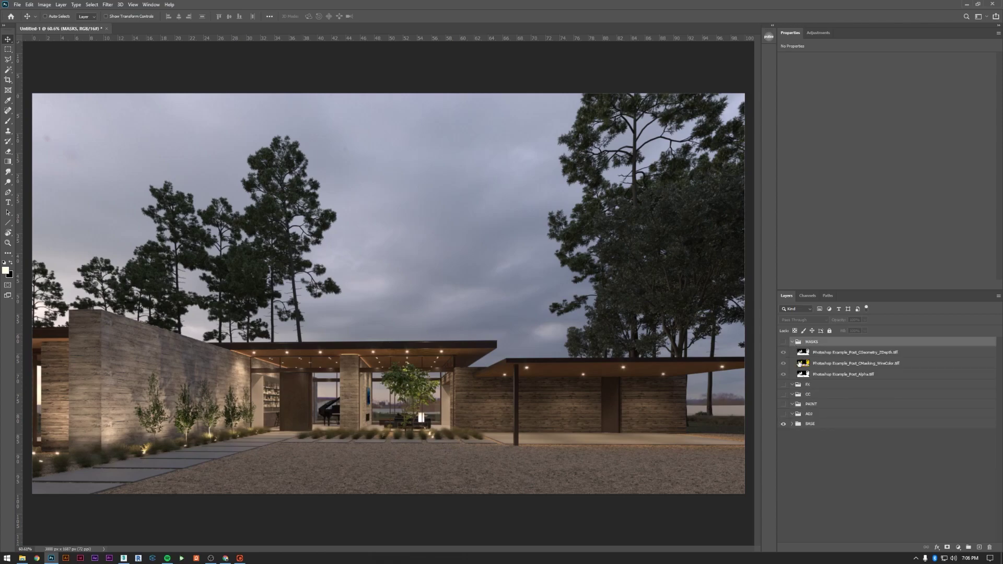
left_click_drag(816, 364, 815, 349)
left_click(783, 342)
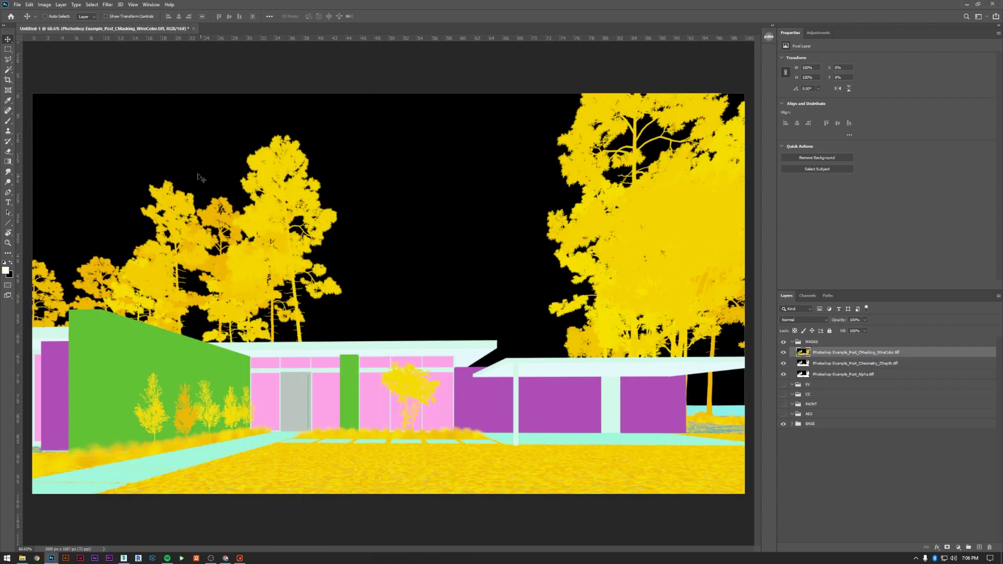
Magic Wand the green wall and pillar areas, then hide MASKS
key("w")
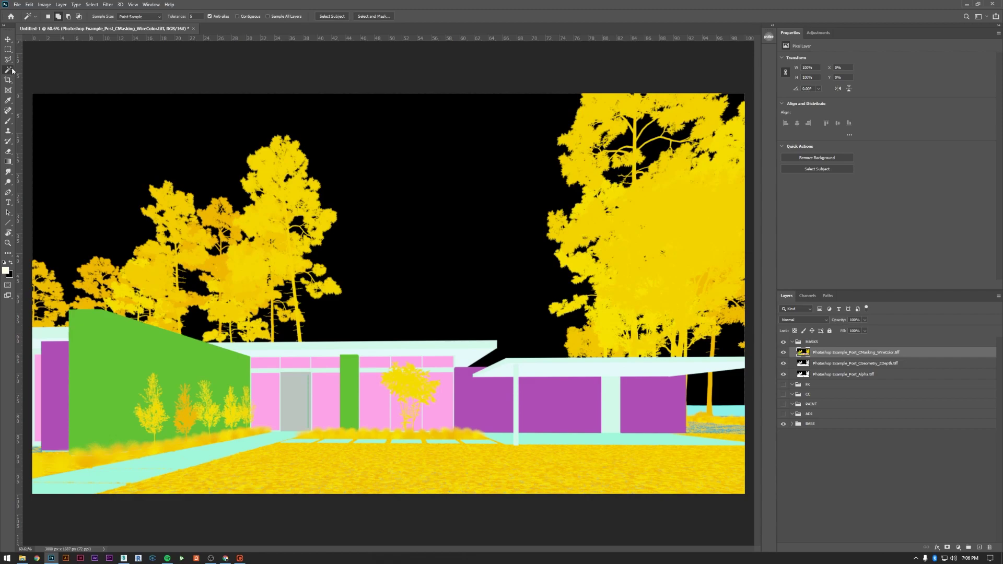
left_click(228, 365)
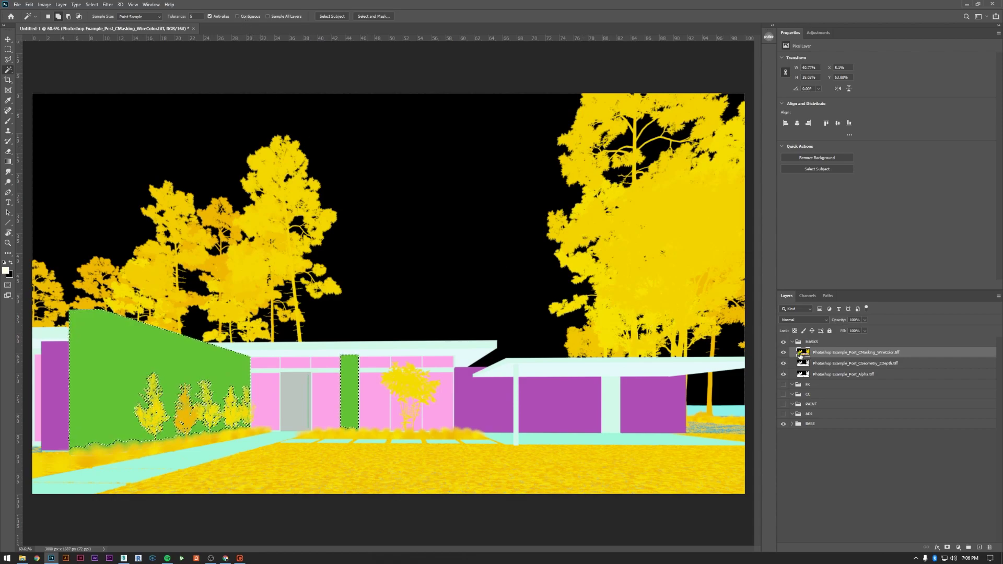
left_click(783, 342)
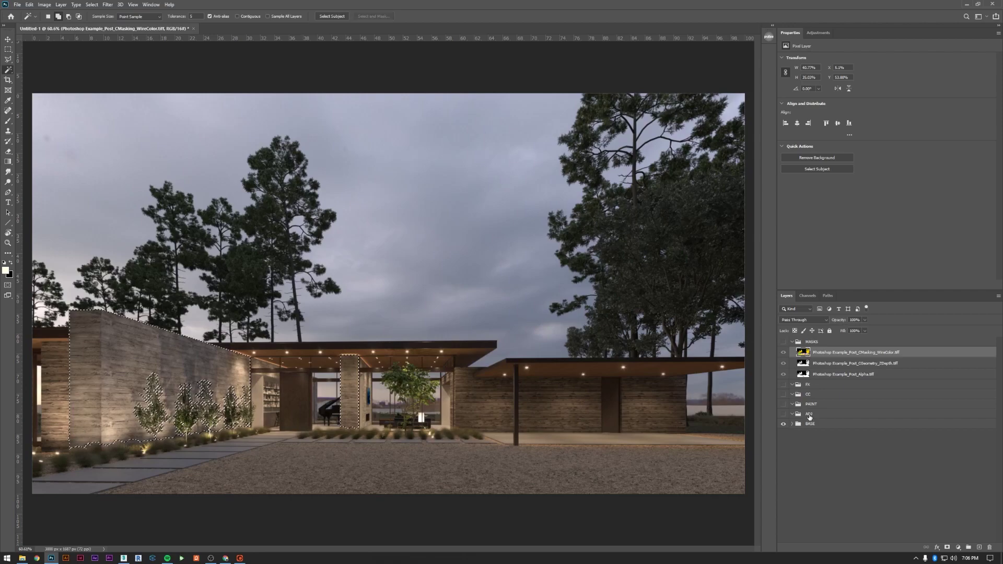
Add a Brightness/Contrast layer in ADJ masked to the wall selection, brightness raised to 49
left_click(786, 414)
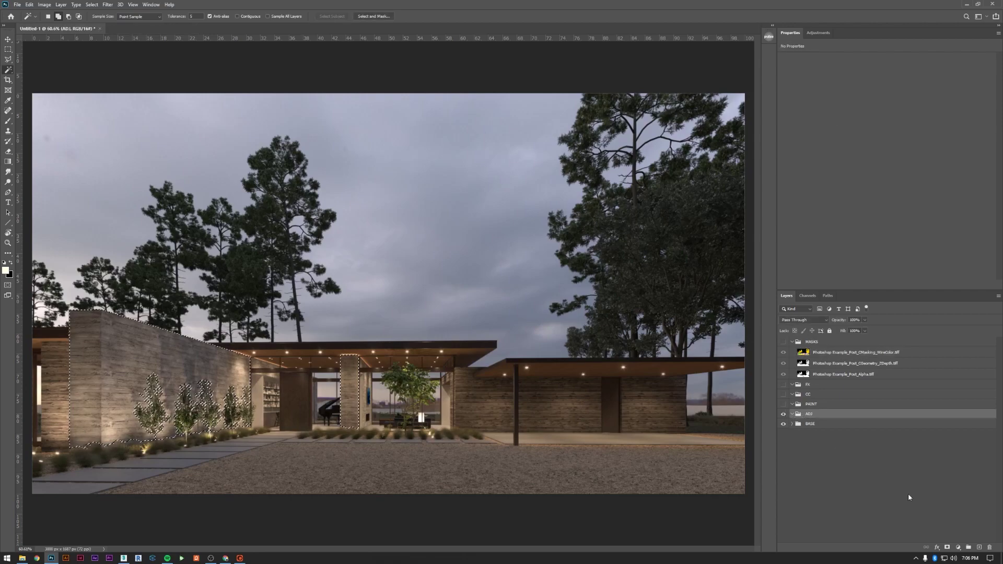
left_click(958, 548)
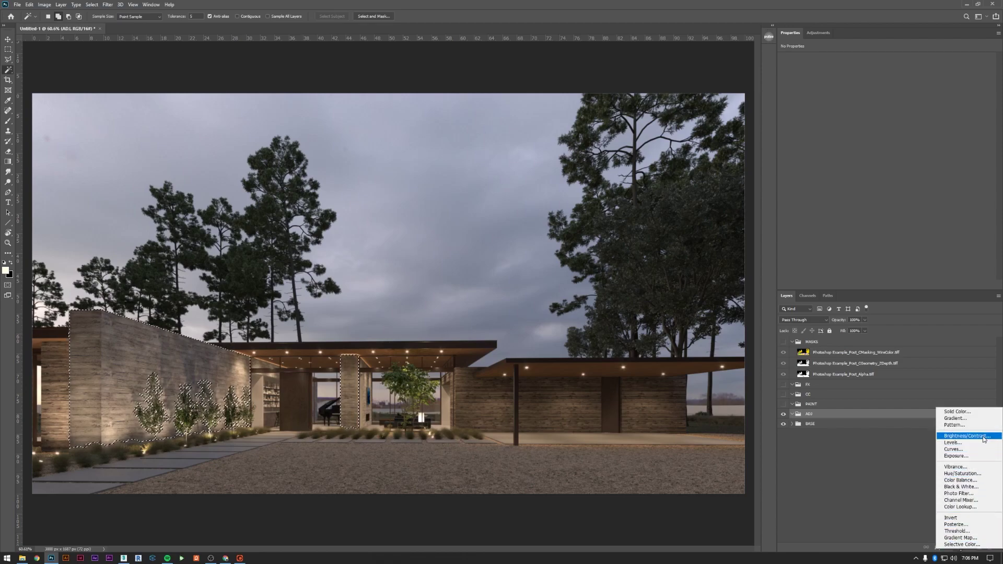
left_click(966, 436)
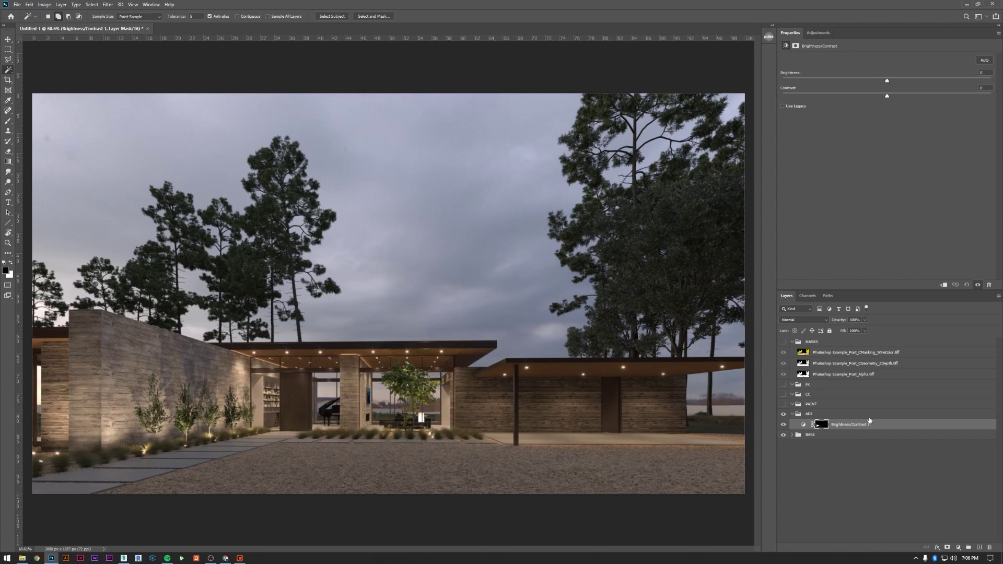
left_click_drag(886, 82, 903, 81)
left_click_drag(903, 117, 921, 120)
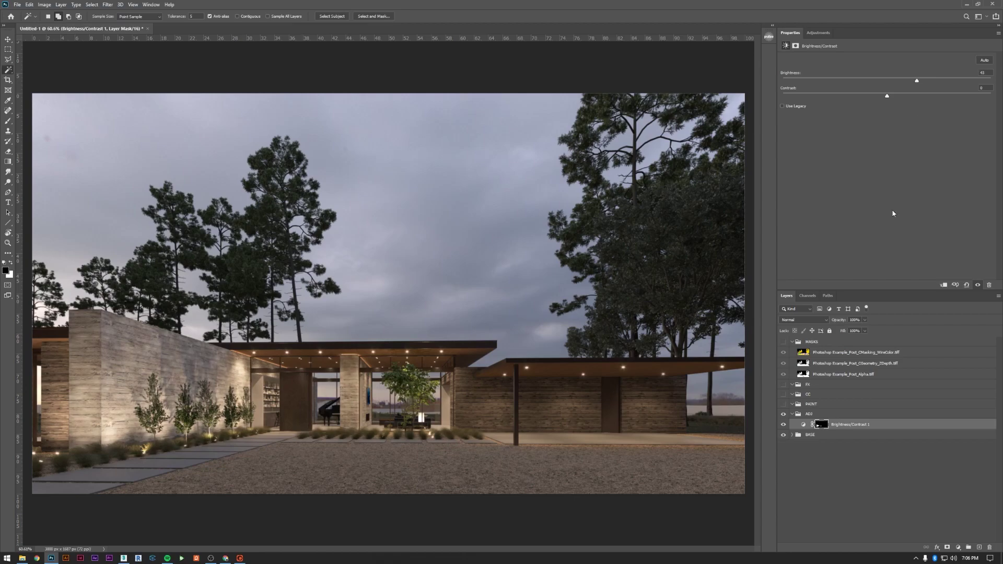
Magic Wand the yellow trees and gravel on WireColor, then add a Hue/Saturation layer in ADJ
left_click(800, 353)
left_click(783, 341)
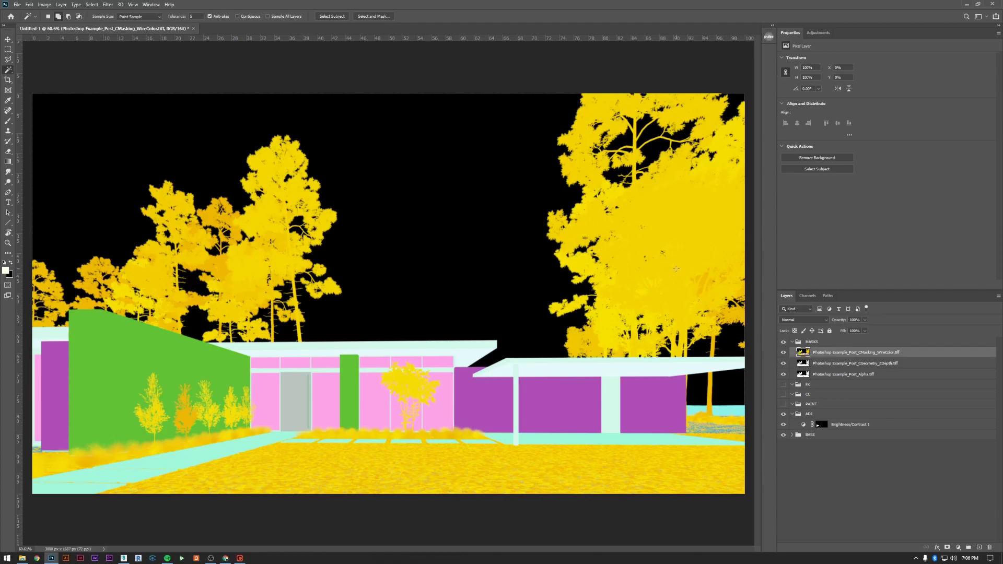
left_click(649, 213)
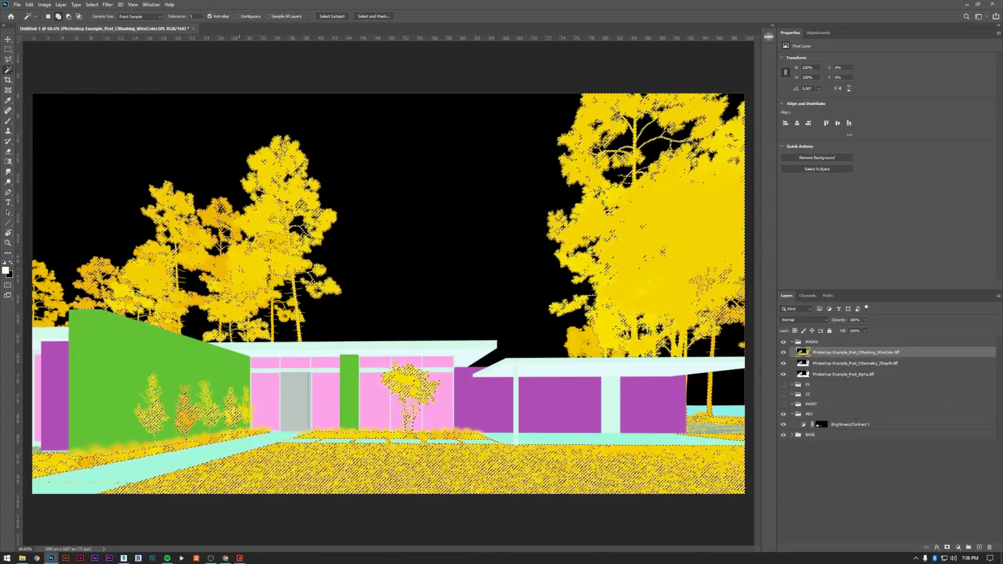
left_click(783, 342)
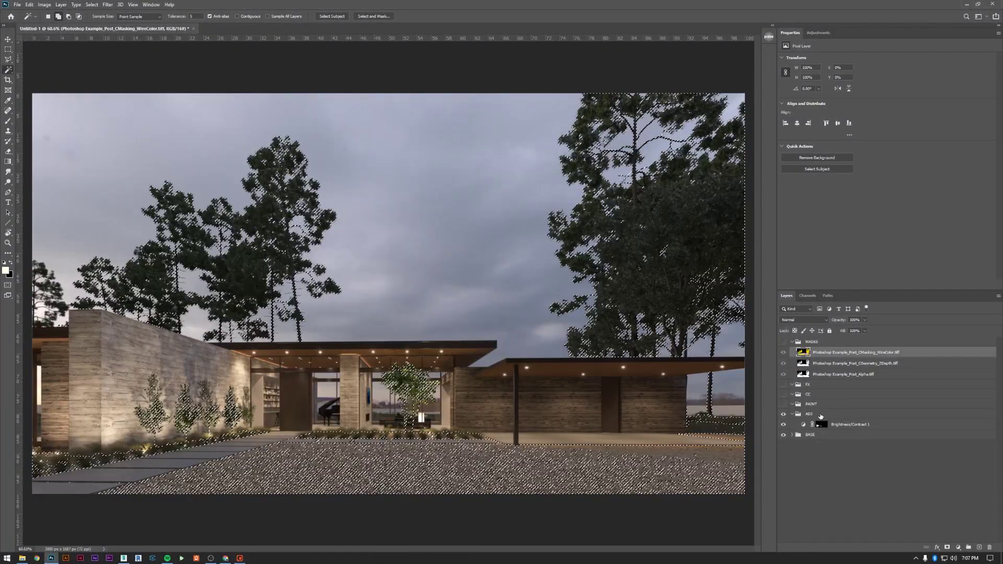
left_click(836, 414)
left_click(958, 548)
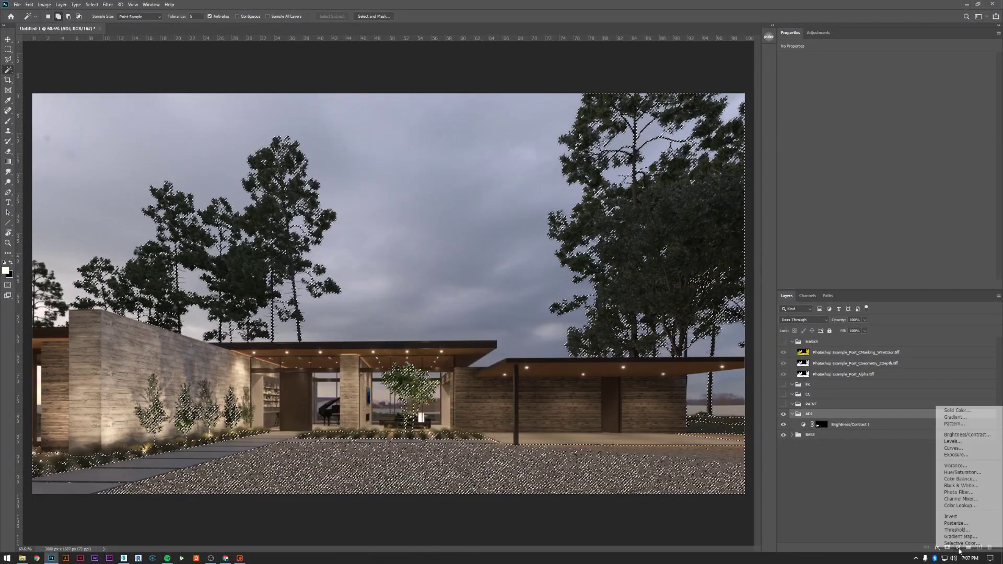
left_click(963, 472)
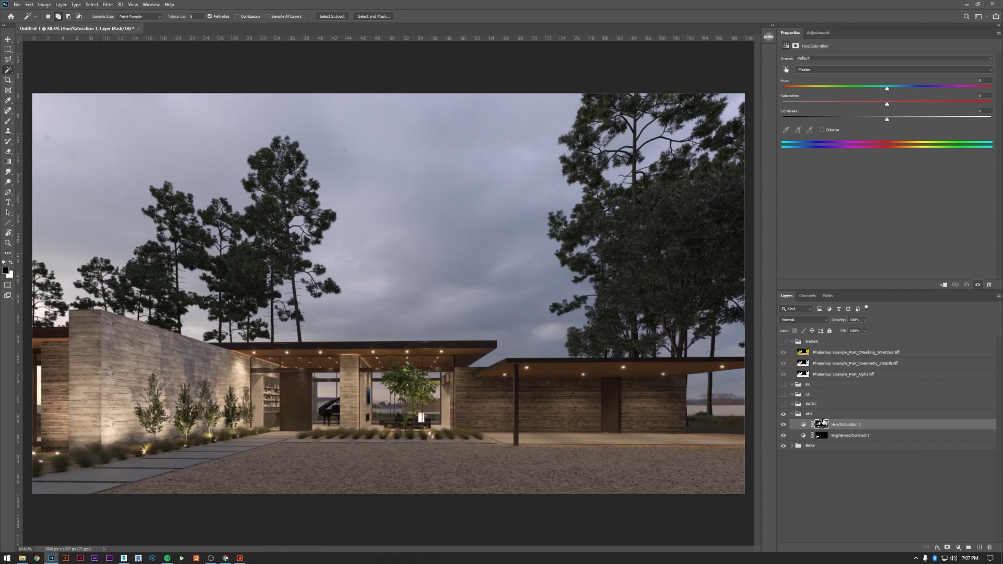
Select the lower band of the Hue/Saturation 1 mask and fill it with black
left_click(822, 429, "alt")
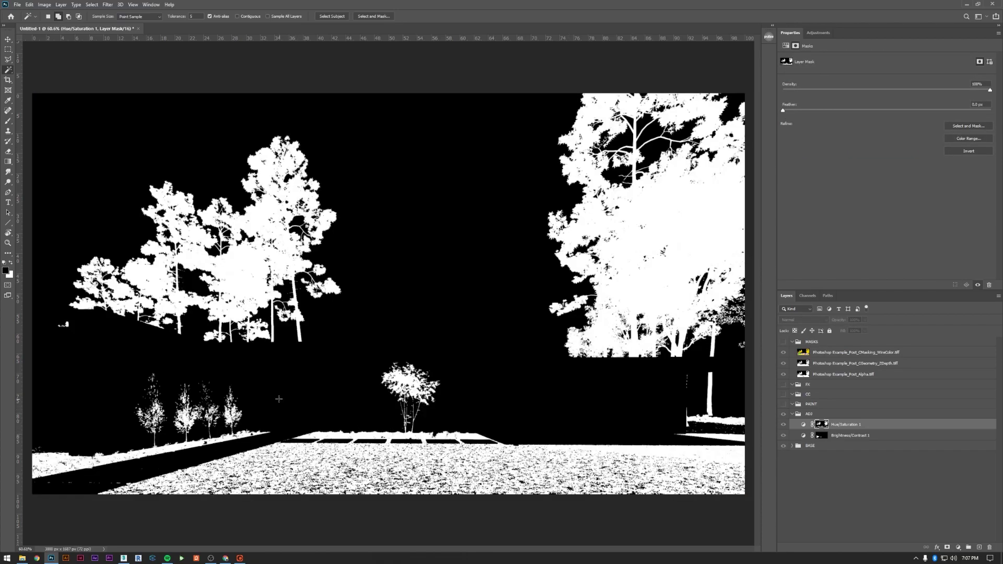
scroll(278, 399, "down", 2)
scroll(280, 396, "down", 1)
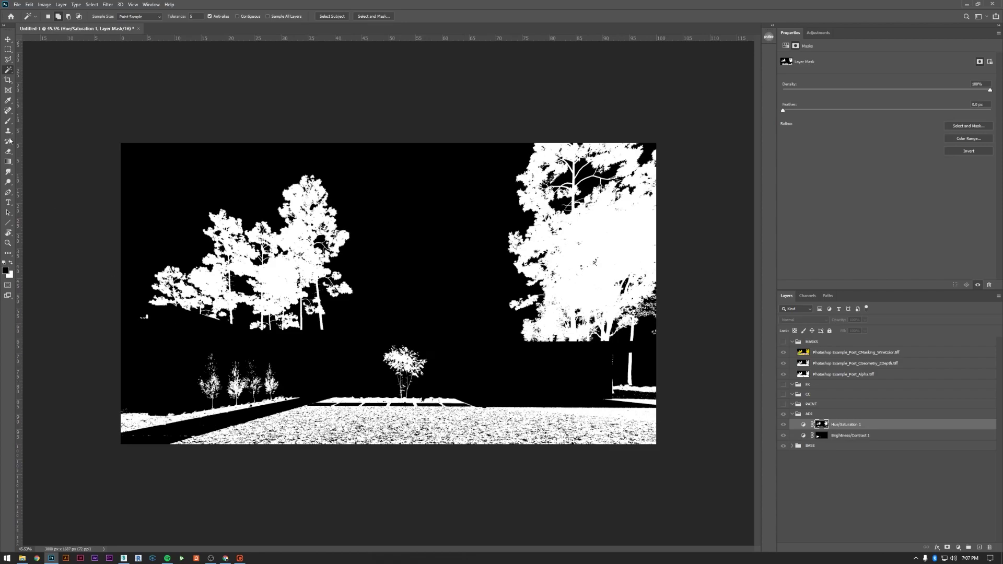
left_click(8, 49)
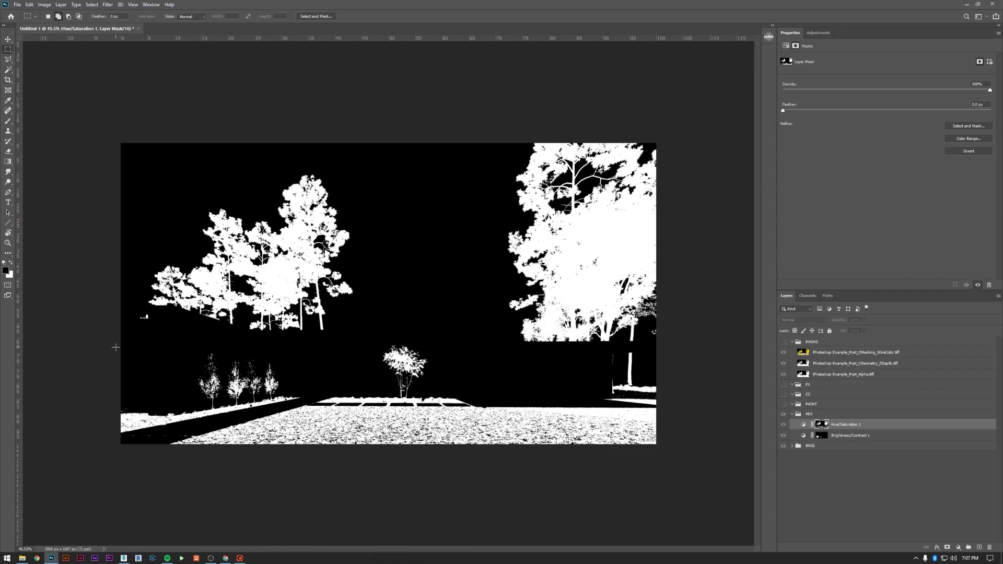
left_click_drag(116, 347, 697, 501)
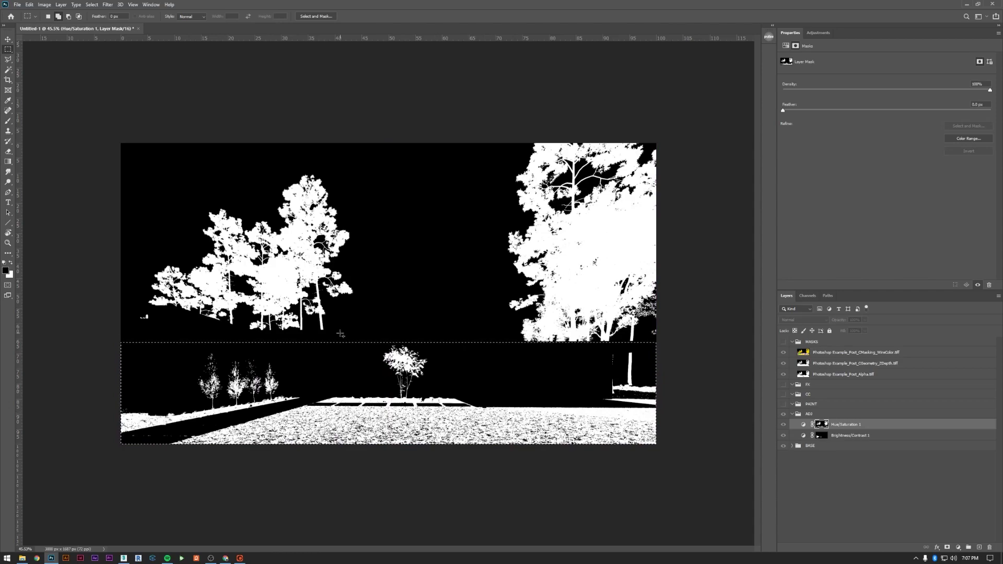
key("shift+BackSpace")
left_click(419, 128)
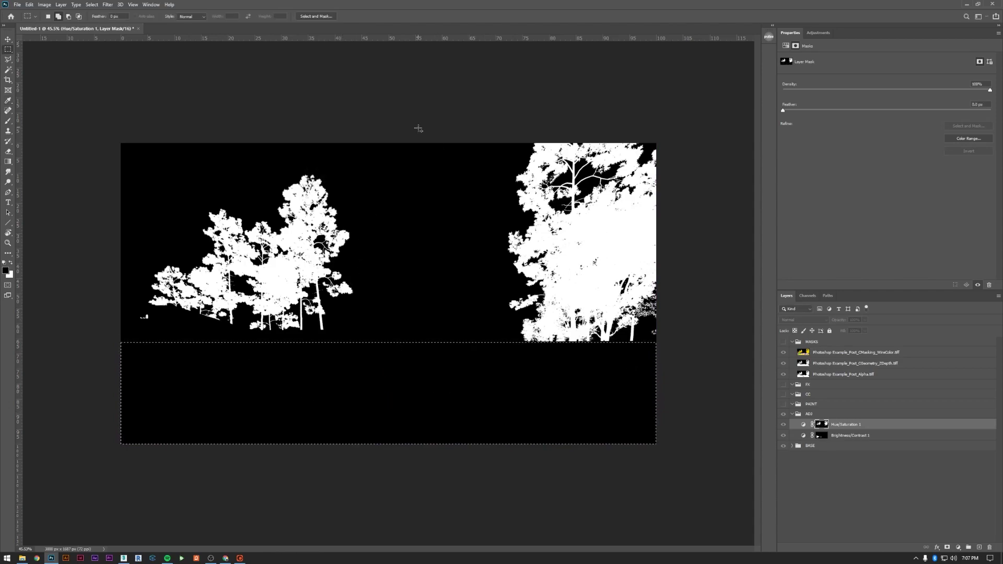
Raise Hue/Saturation 1 saturation from +54 to +77, deselect, and fit the image
left_click(803, 424)
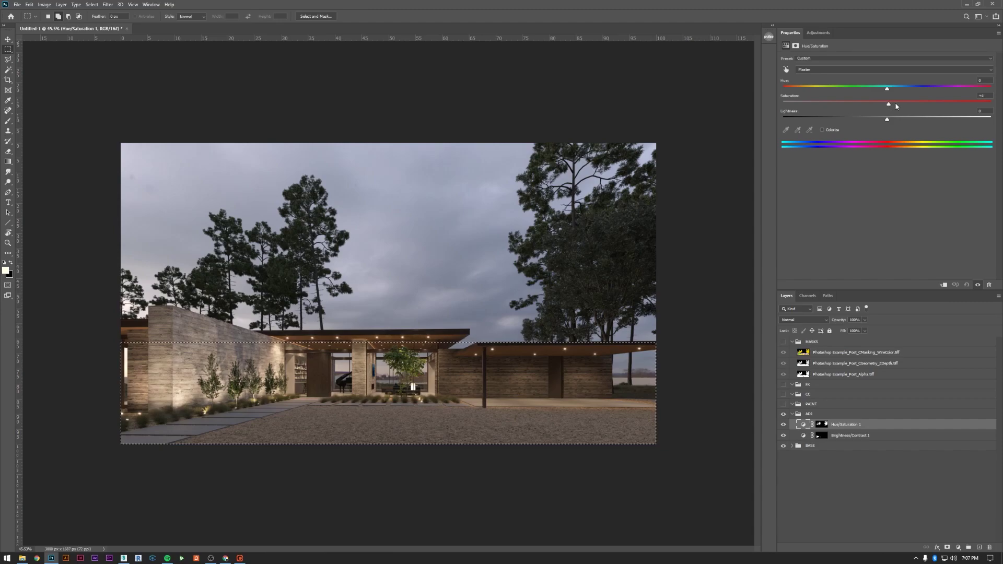
mouse_move(945, 104)
left_mouse_down()
mouse_move(975, 103)
mouse_move(953, 113)
left_mouse_up()
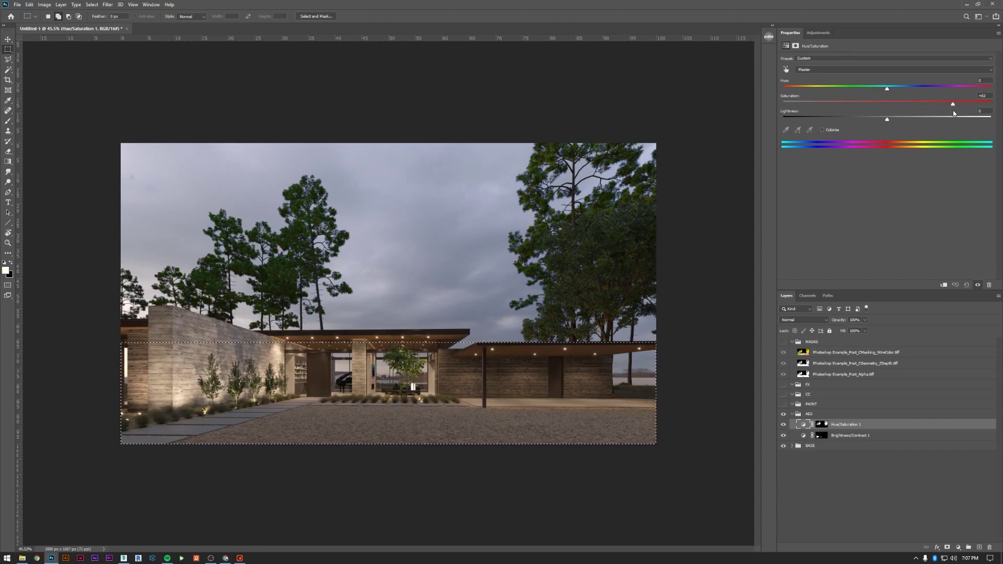
key("ctrl+d")
key("ctrl+0")
Magic Wand the purple walls on WireColor and add a Brightness/Contrast layer at brightness -25
left_click(784, 341)
left_click(847, 352)
key("w")
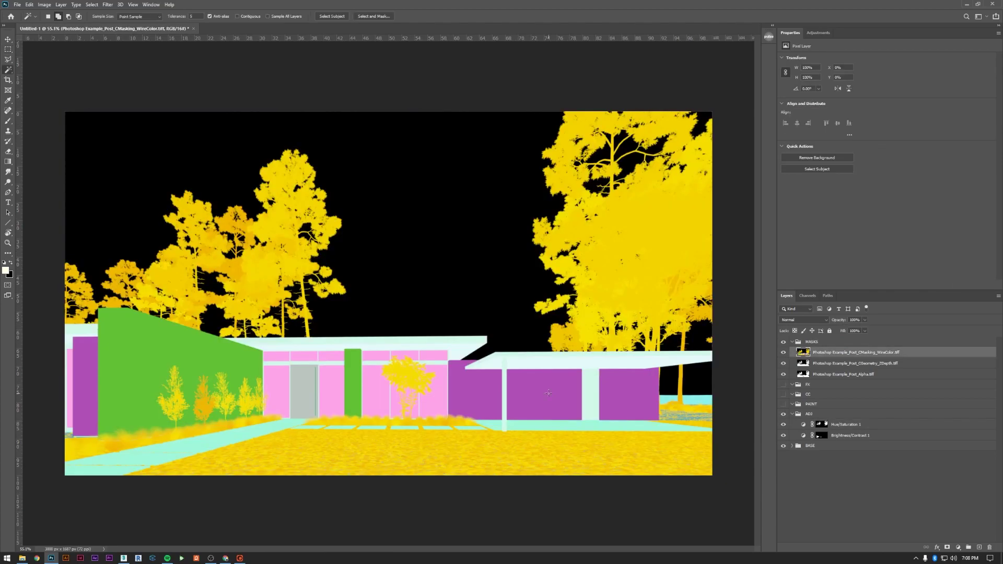
left_click(548, 393)
left_click(783, 341)
left_click(815, 414)
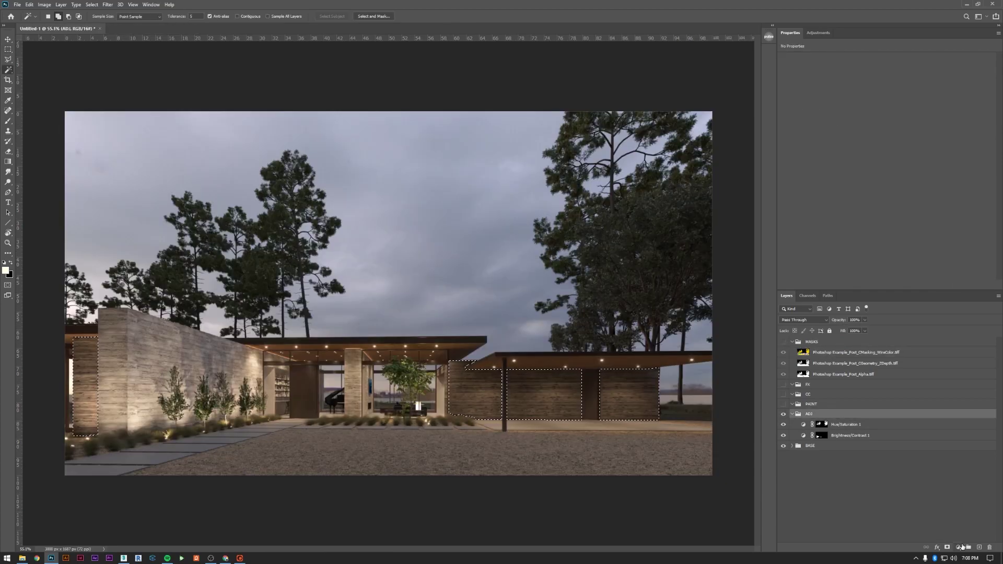
left_click(958, 547)
left_click(956, 432)
left_click_drag(887, 81, 866, 83)
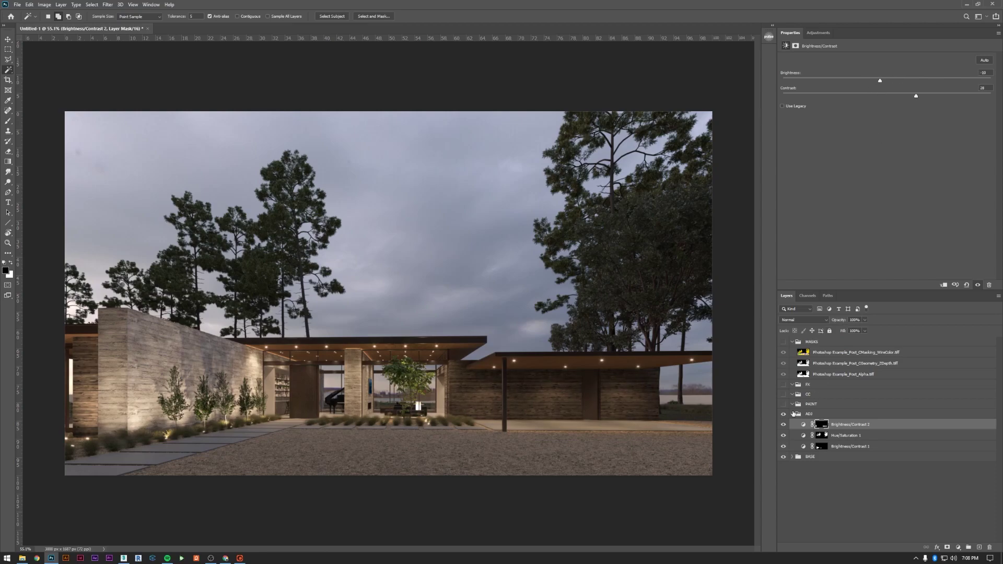
Add a Hue/Saturation layer above it with Hue set to +2
left_click(958, 547)
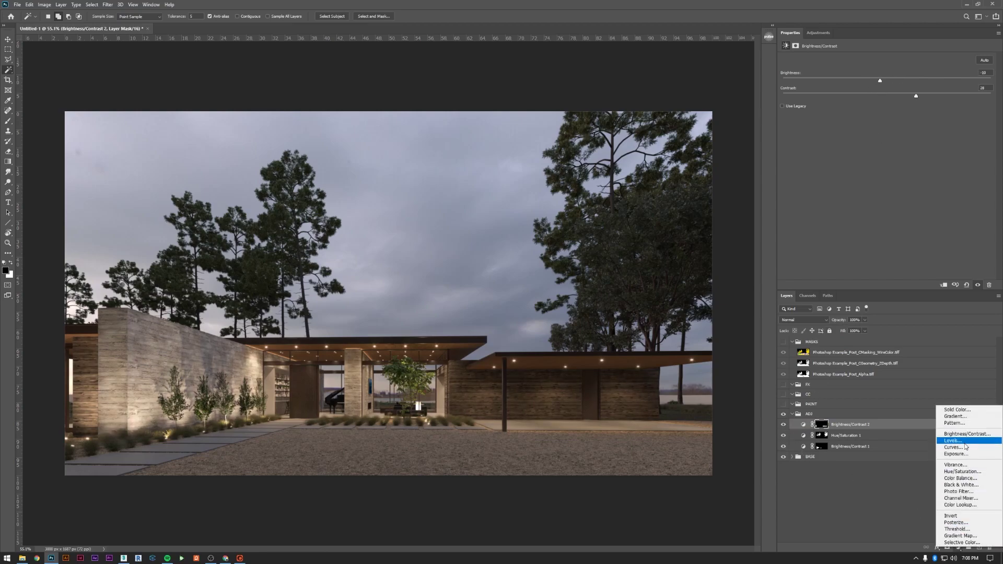
left_click(963, 471)
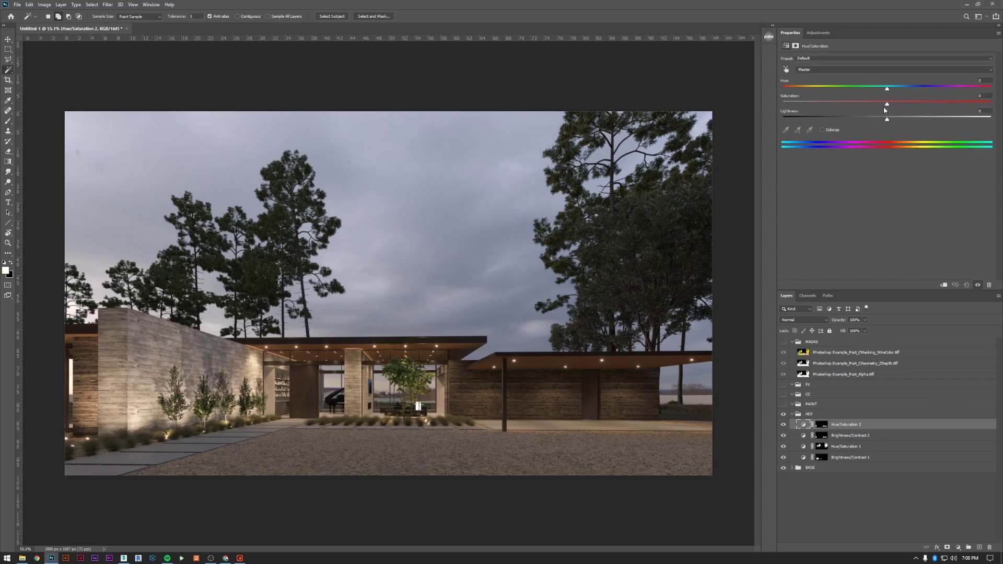
mouse_move(897, 90)
left_mouse_down()
mouse_move(877, 89)
mouse_move(915, 89)
mouse_move(889, 90)
left_mouse_up()
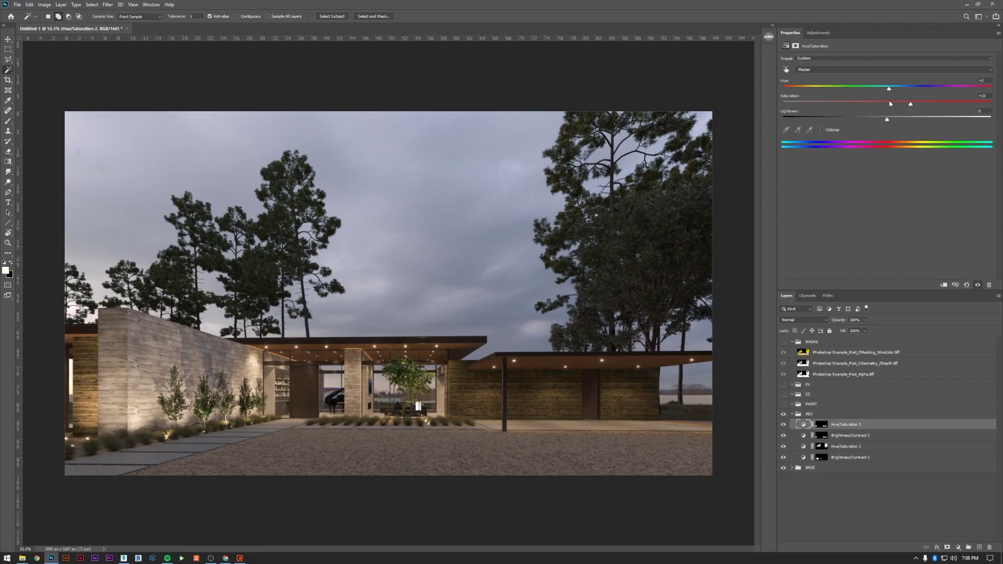
Add Layer 1 in the visible PAINT group, render Clouds into it, and blend it with Screen
left_click(792, 414)
left_click(804, 405)
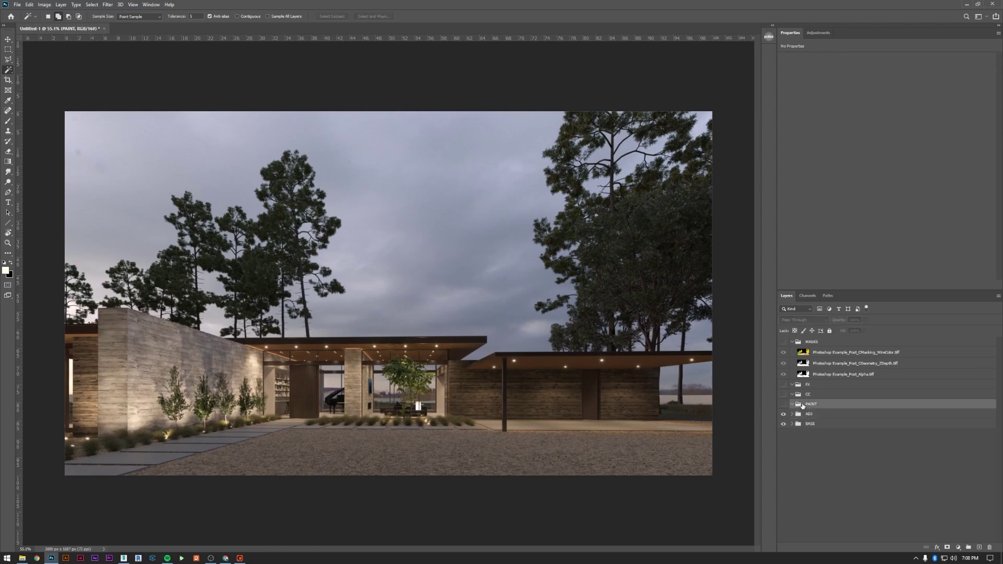
left_click(784, 405)
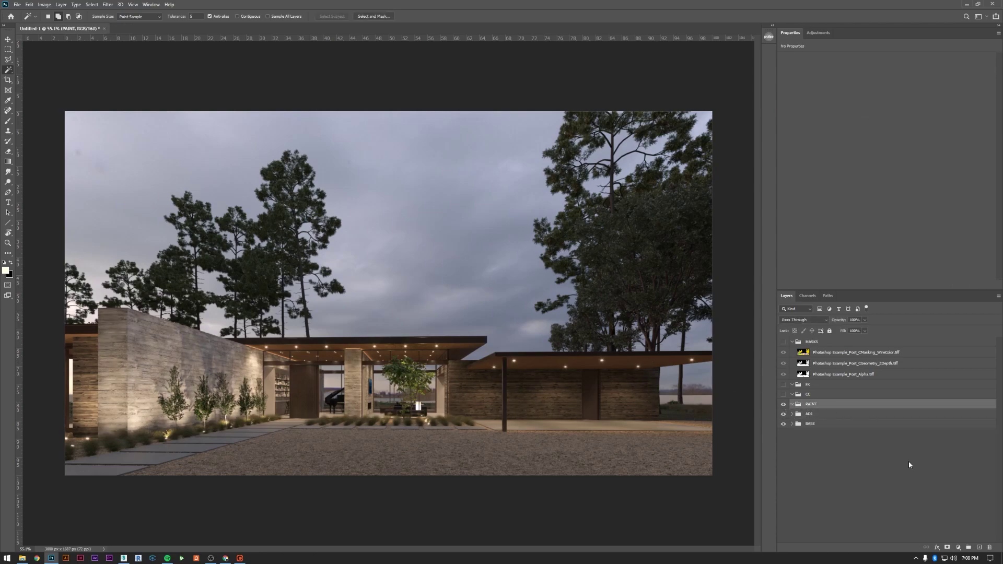
left_click(980, 547)
left_click(108, 4)
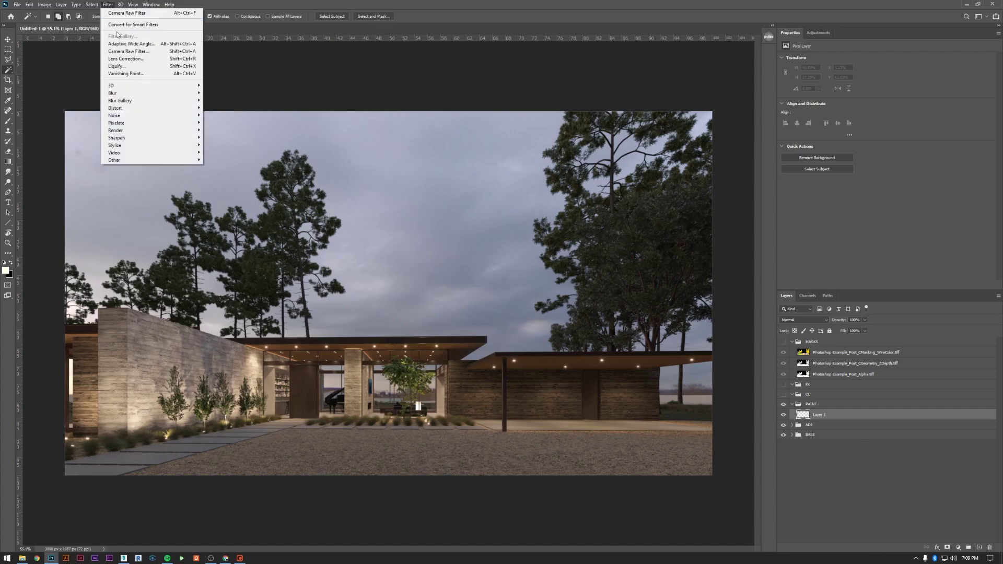
left_click(225, 152)
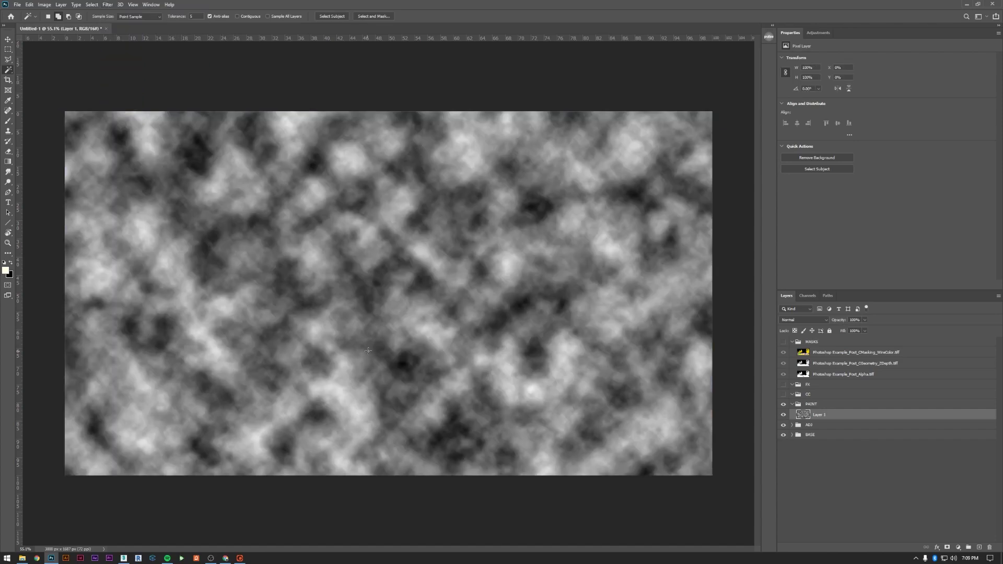
key("ctrl+minus")
left_click(804, 320)
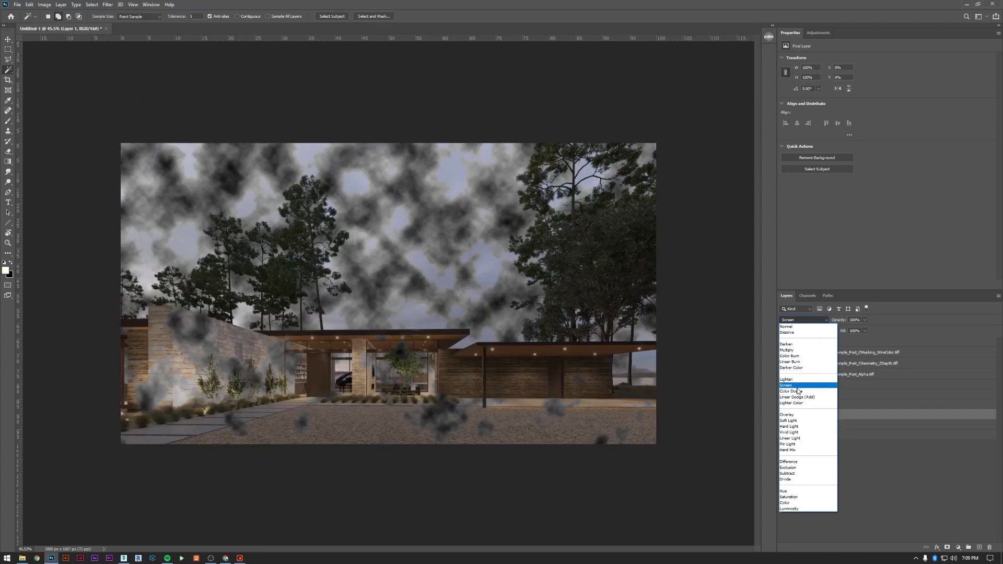
left_click(797, 381)
Transform the clouds into a wide perspective ground plane across the bottom of the image
key("ctrl+t")
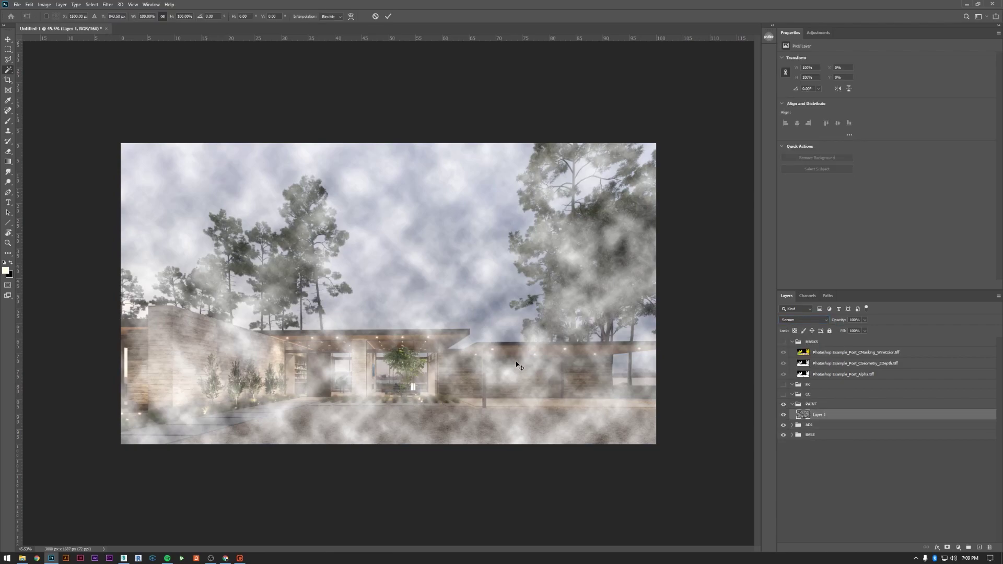
right_click(448, 268)
left_click(489, 303)
left_click_drag(388, 143, 388, 370)
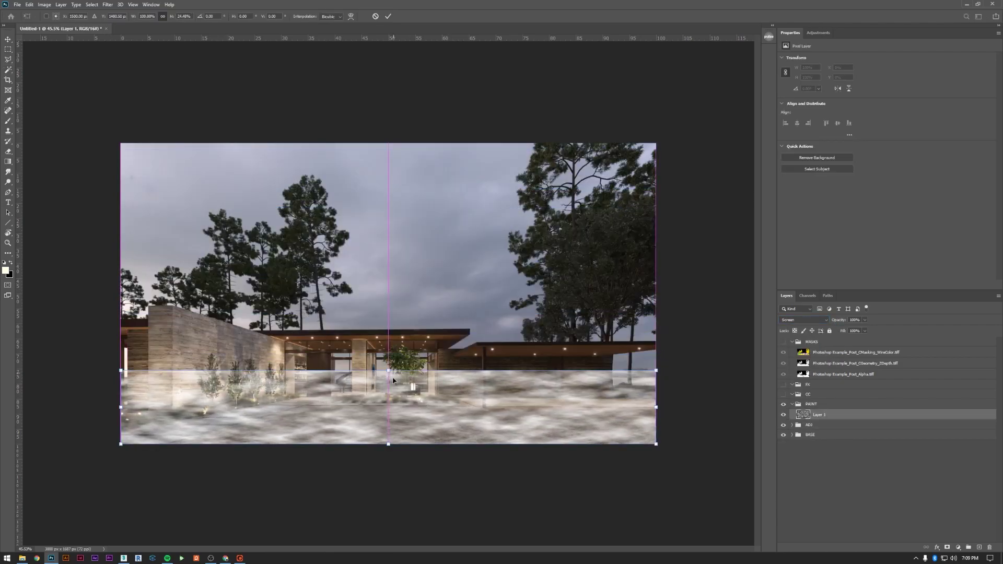
right_click(400, 385)
left_click(428, 443)
left_click_drag(121, 371, 282, 370)
right_click(285, 270)
left_click(318, 273)
scroll(593, 432, "down", 2)
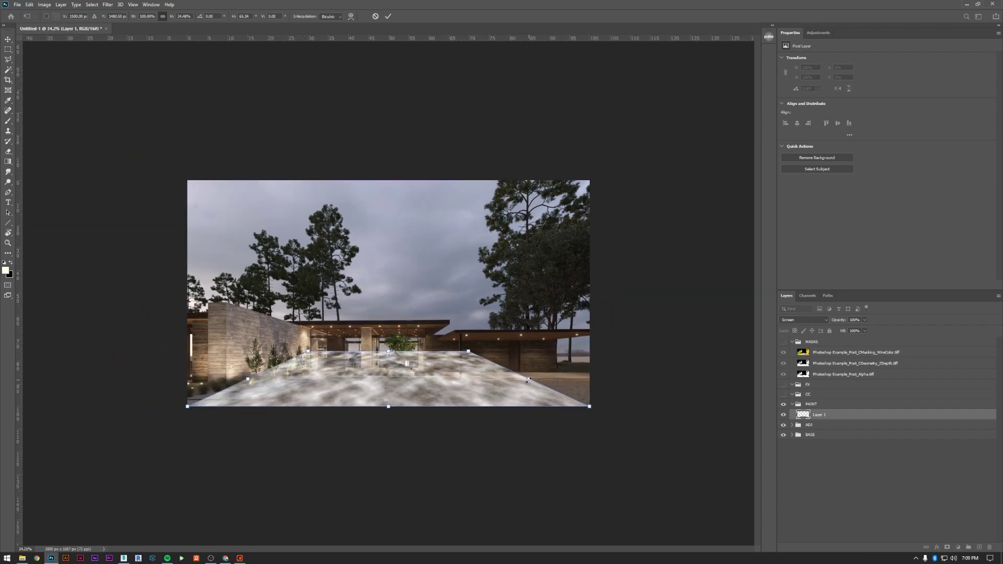
left_click_drag(528, 379, 452, 392)
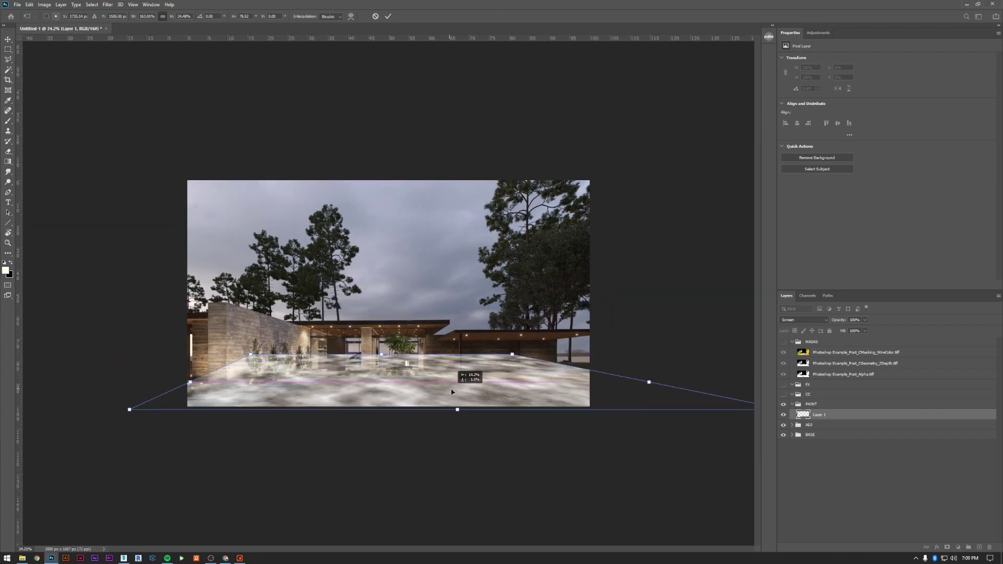
key("Return")
key("w")
Add an inverted black mask and paint the fog back along the gravel with an 800 px white brush
left_click(947, 547)
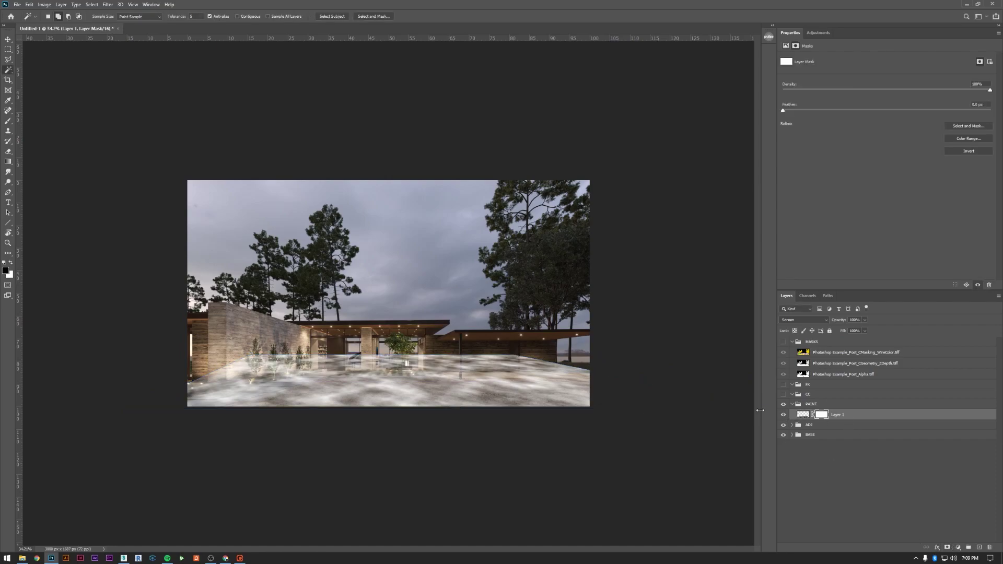
key("ctrl+i")
key("b")
right_click(395, 316)
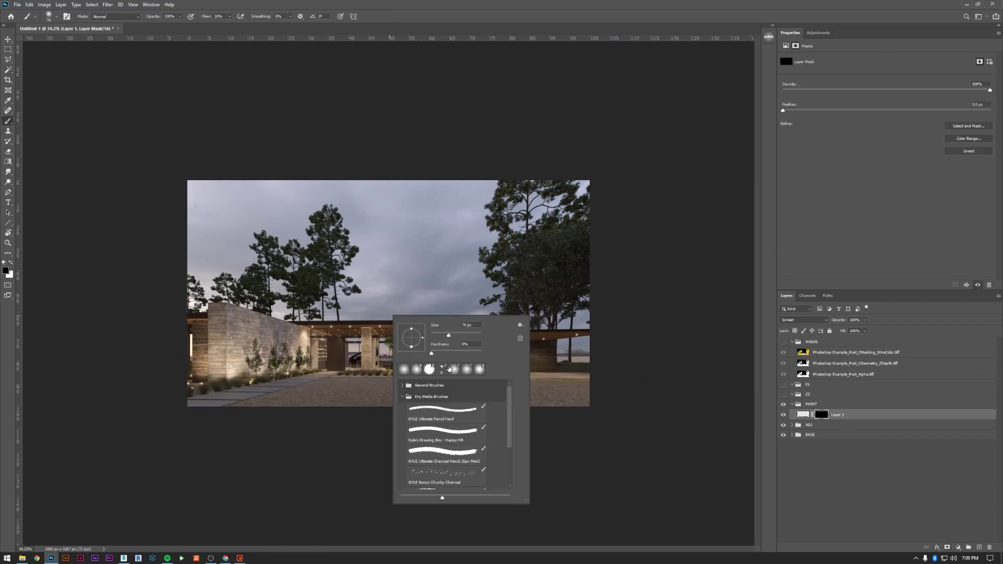
left_click(198, 12)
key("bracketright")
key("bracketright")
key("bracketright")
key("bracketright")
key("bracketright")
key("bracketright")
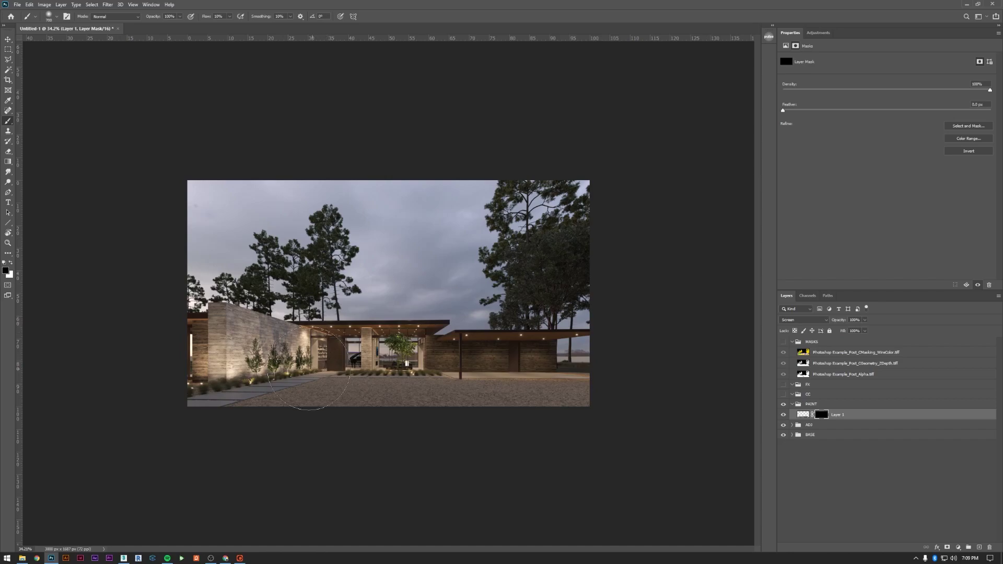
left_click(11, 263)
left_click_drag(336, 423, 627, 410)
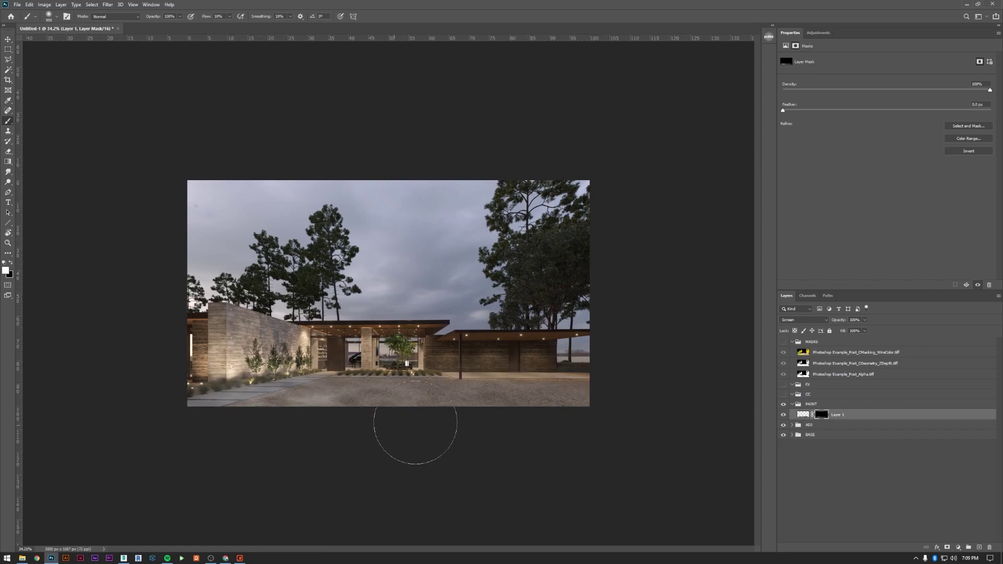
left_click(11, 263)
left_click(784, 405)
left_click(784, 405)
left_click(783, 404)
left_click(784, 405)
scroll(650, 377, "up", 1)
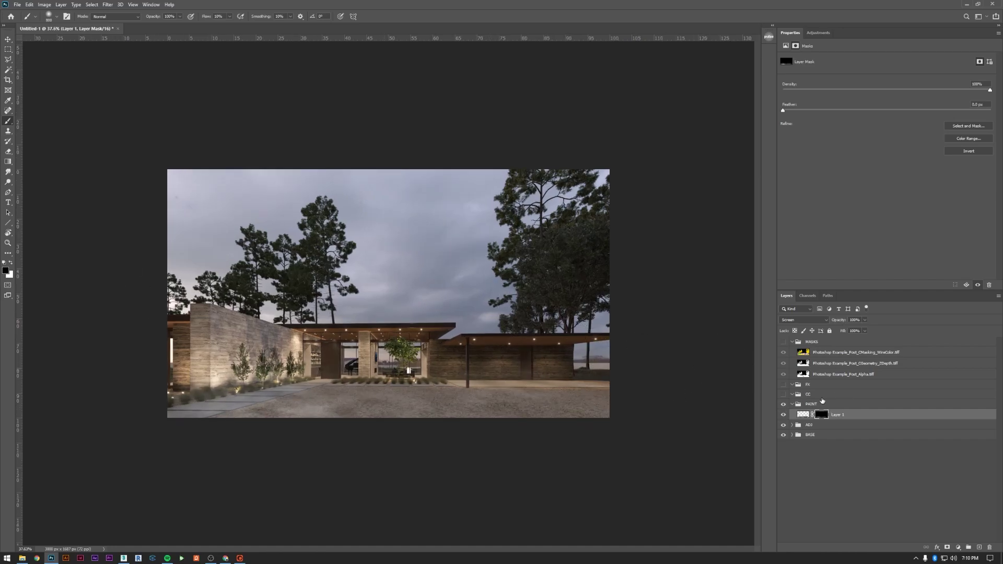
In the CC group, add a Hue/Saturation adjustment: wall reds to -46, sky blues +10
left_click(793, 405)
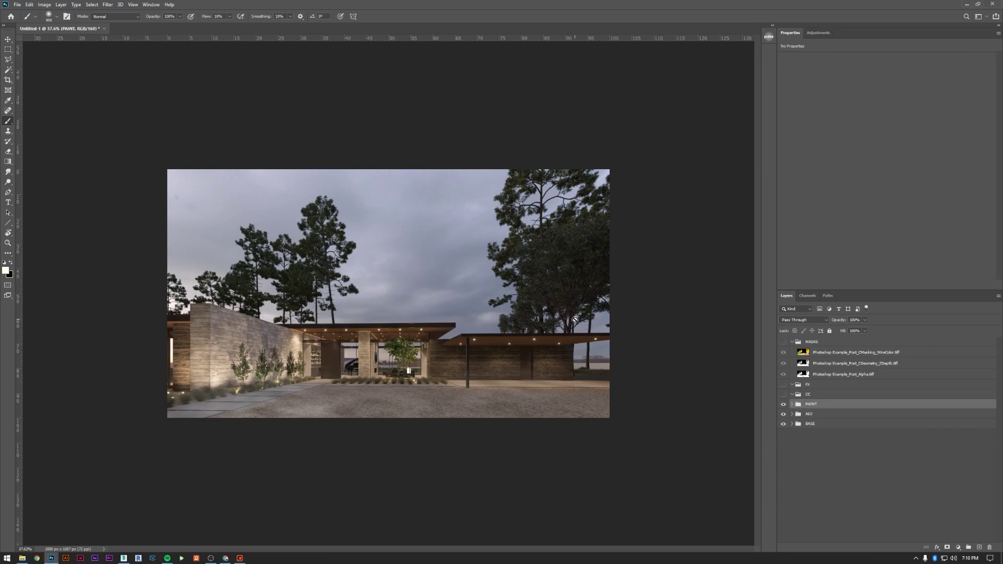
left_click(818, 396)
left_click(783, 395)
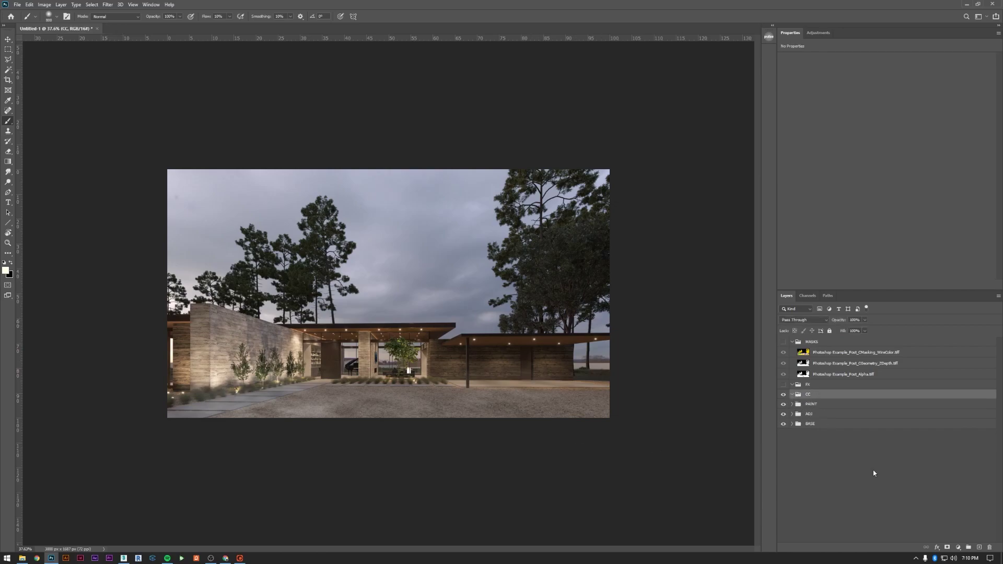
left_click(960, 546)
left_click(977, 475)
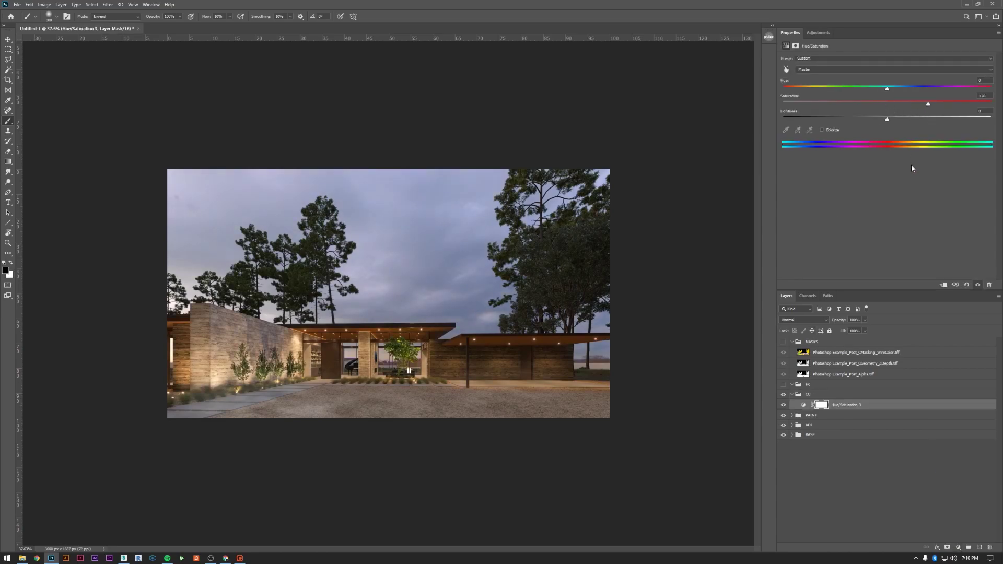
left_click(786, 70)
left_click_drag(218, 362, 199, 359)
mouse_move(460, 298)
left_mouse_down()
mouse_move(475, 307)
mouse_move(465, 308)
left_mouse_up()
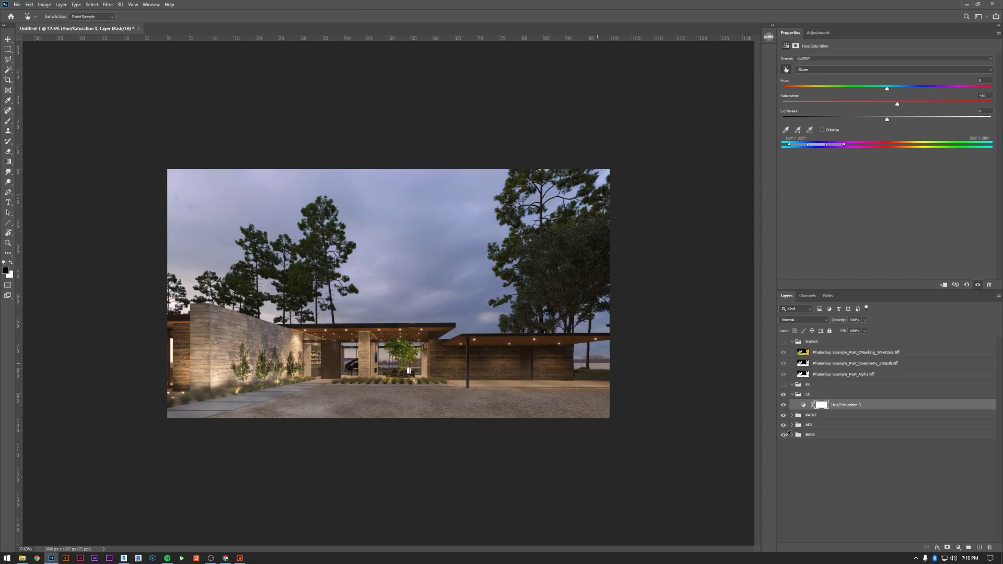
Add a Brightness/Contrast adjustment in CC with brightness and contrast at 12
left_click(958, 547)
left_click(964, 441)
left_click_drag(888, 80, 900, 97)
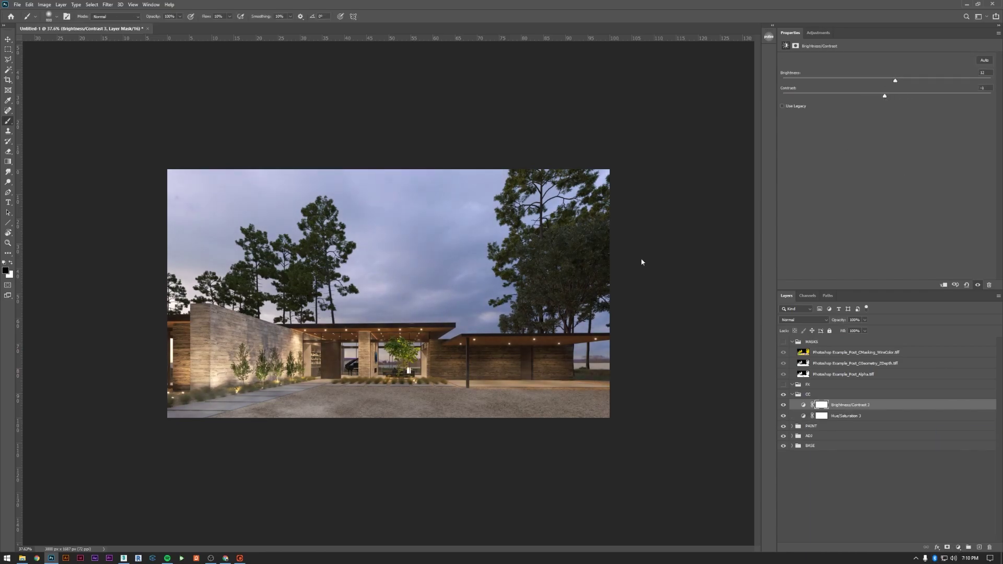
Delete both the Hue/Saturation 3 and Brightness/Contrast 3 adjustment layers
left_click(853, 416, "shift")
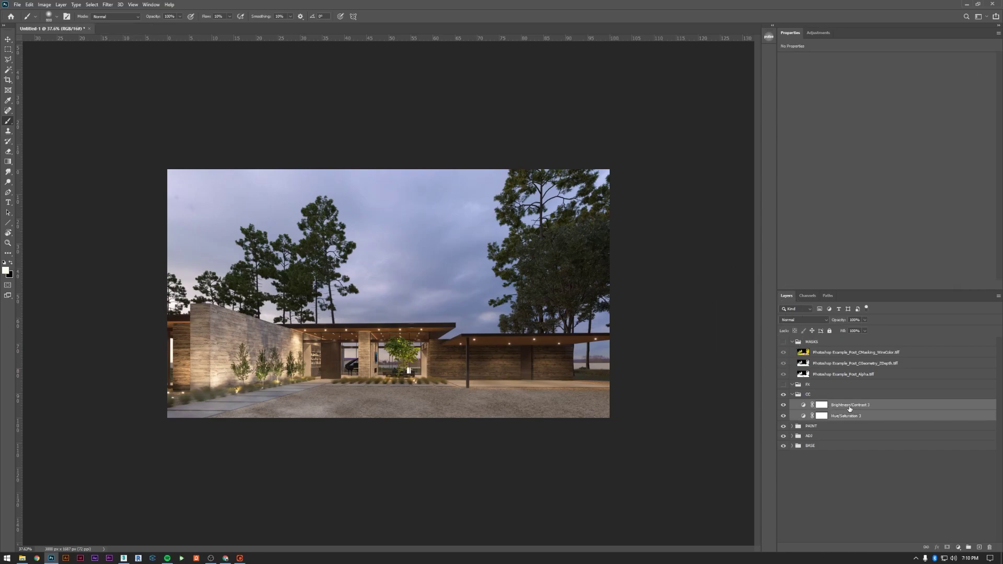
right_click(854, 415)
left_click(874, 124)
key("Return")
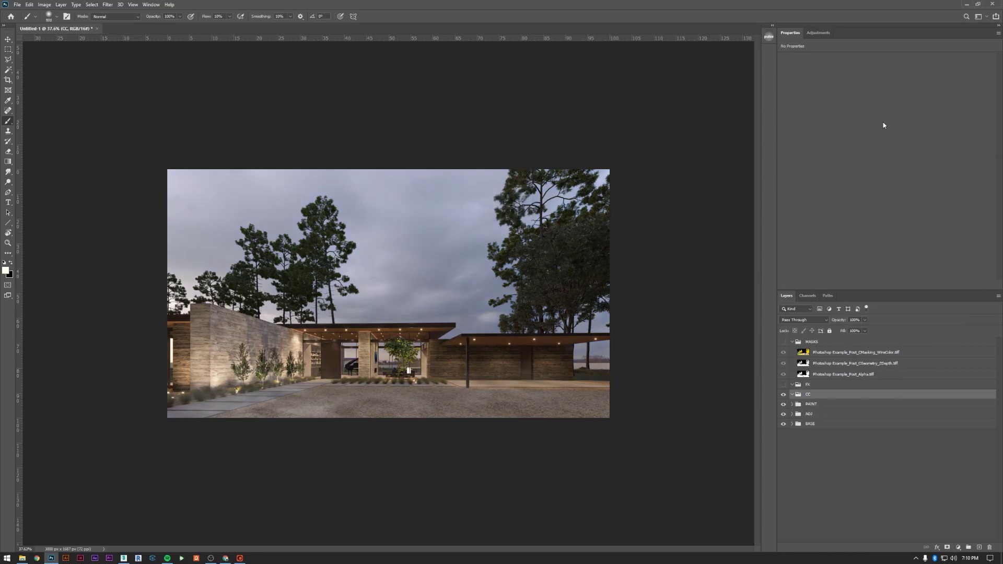
scroll(621, 316, "up", 2)
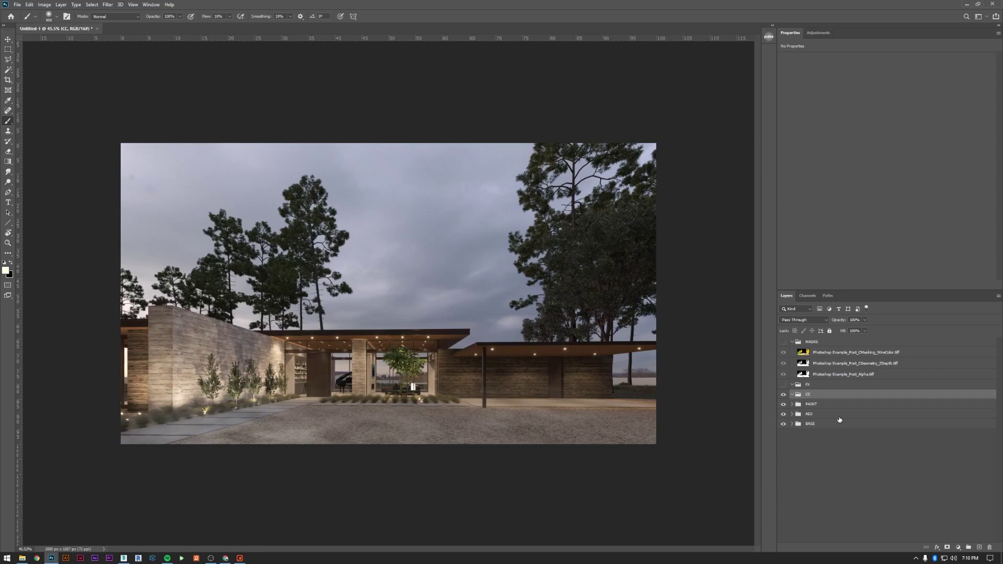
Make FX visible and add a layer named Overlay using Overlay blending
left_click(805, 387)
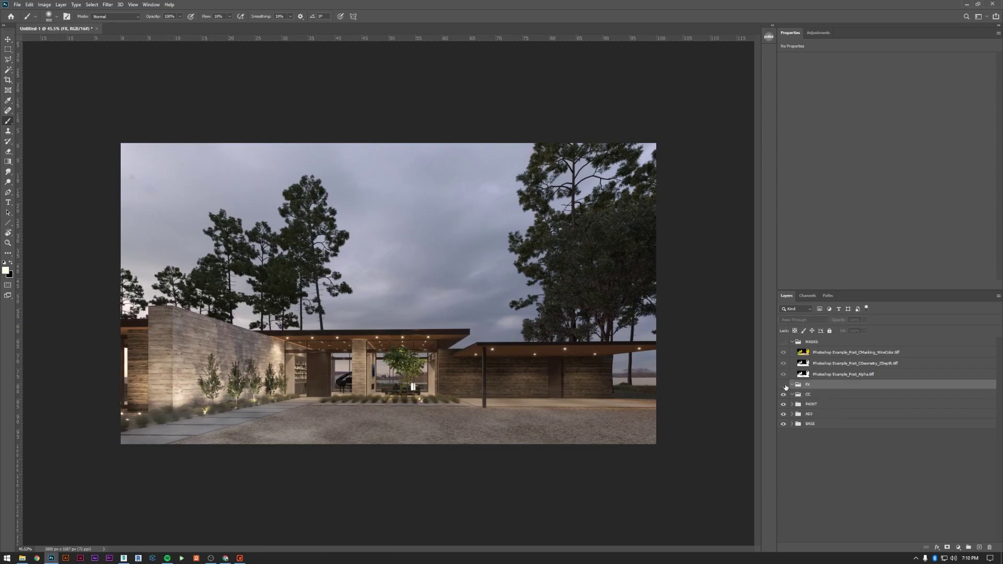
left_click(784, 385)
left_click(979, 550)
double_click(823, 395)
type("Overlay")
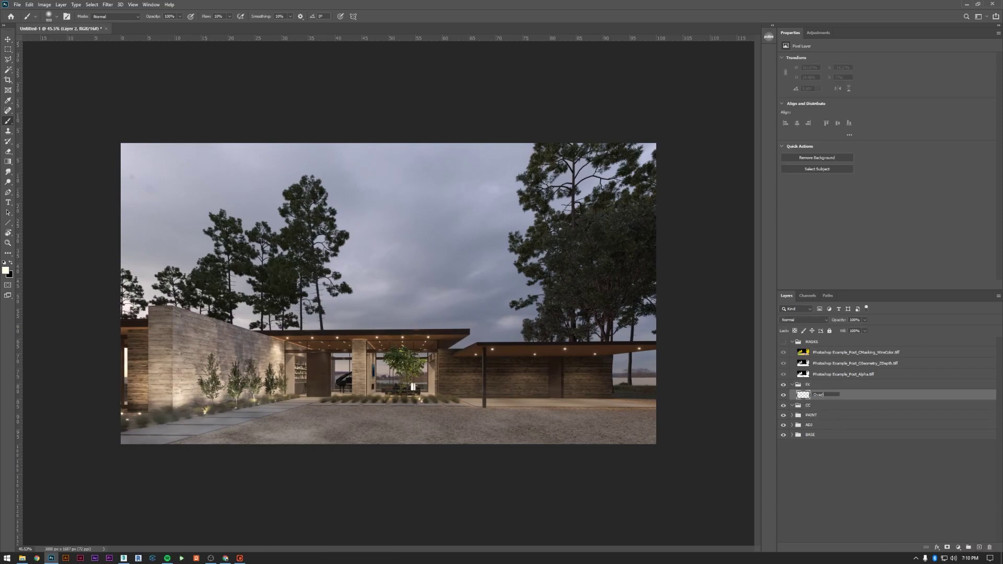
key("Return")
left_click(805, 320)
left_click(787, 415)
Swap foreground and background colours and resize the brush to about 2200
scroll(427, 328, "down", 2)
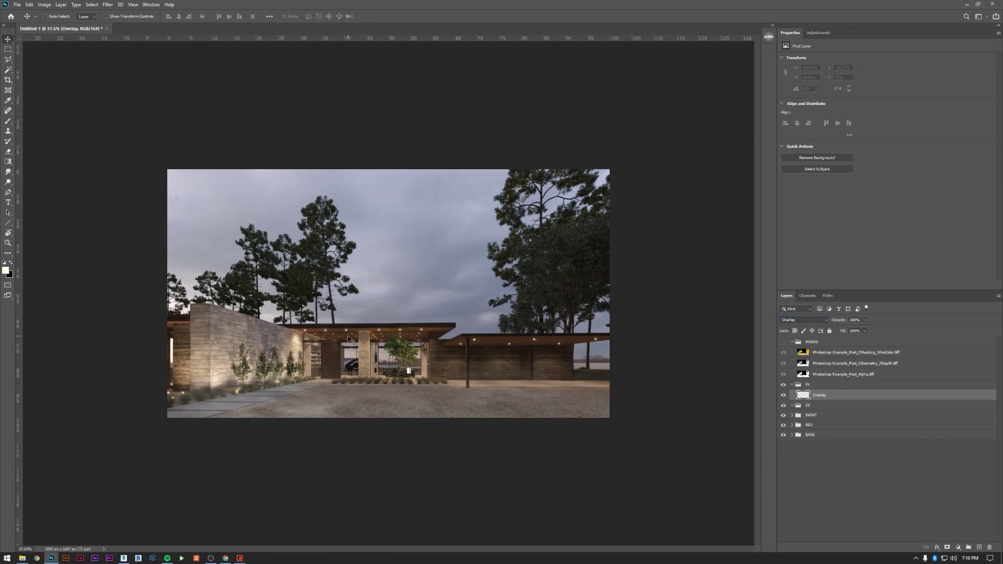
key("x")
key("bracketright")
key("bracketright")
key("bracketright")
key("bracketright")
key("bracketright")
key("bracketright")
key("bracketright")
key("bracketright")
scroll(421, 157, "down", 1)
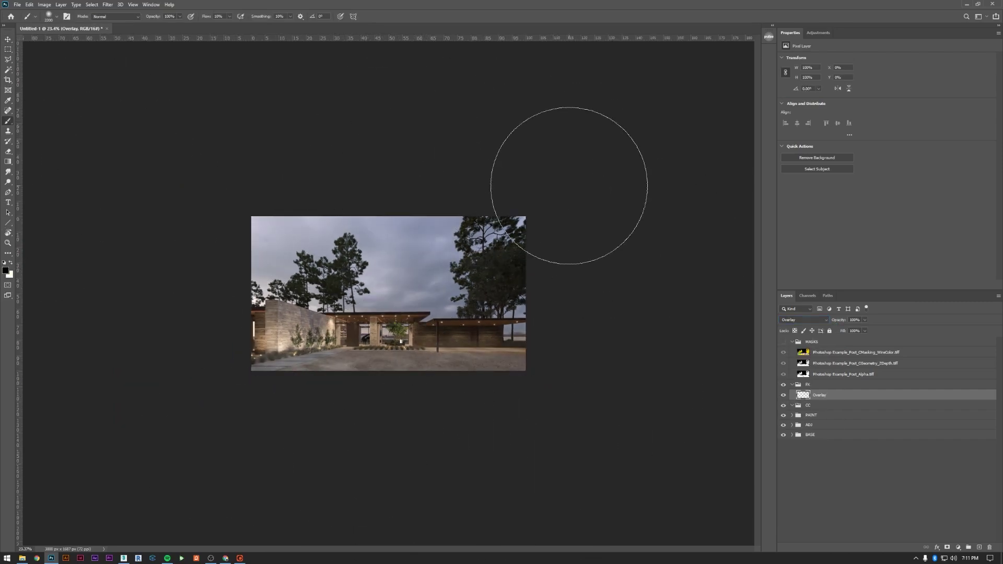
key("bracketleft")
key("bracketleft")
scroll(385, 284, "up", 2)
key("v")
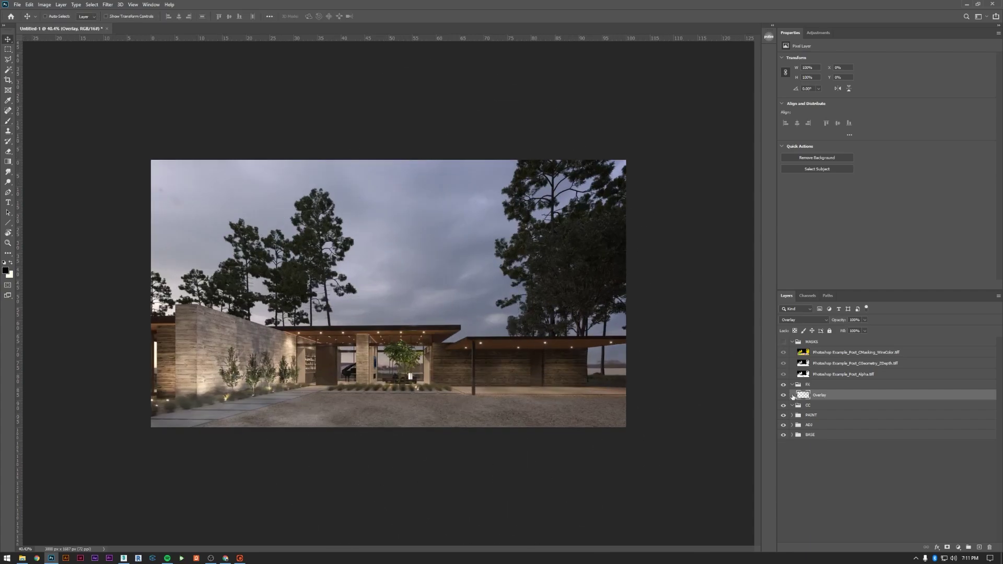
Add a layer named Soft set to Soft Light, with a pale cream foreground colour
left_click(979, 547)
double_click(820, 395)
type("Soft")
key("Return")
key("b")
key("x")
scroll(320, 345, "down", 1)
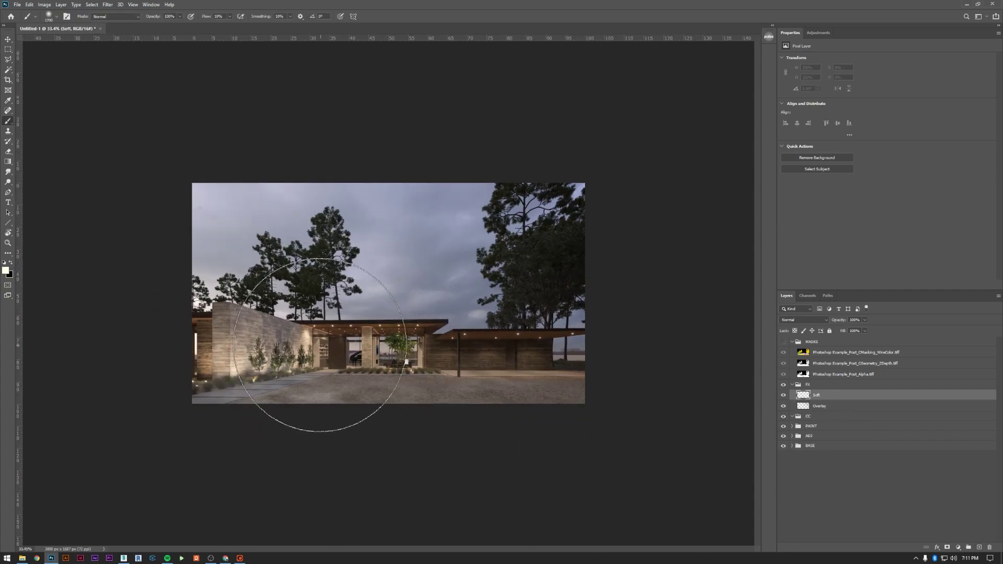
left_click(5, 270)
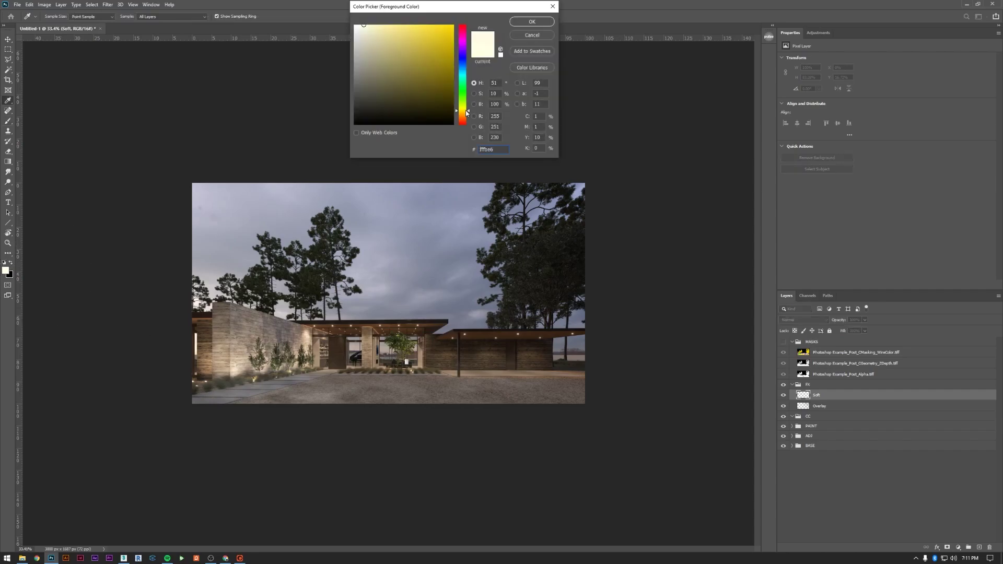
left_click(532, 21)
left_click(803, 320)
left_click(804, 421)
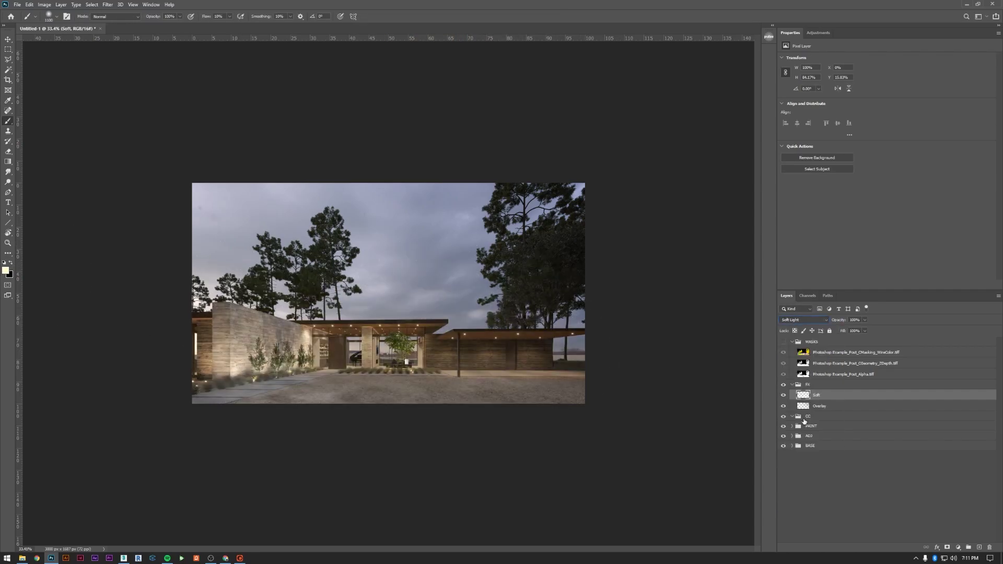
Add a Brightness/Contrast adjustment to FX with contrast 24, then toggle it and ADJ to compare
left_click(959, 547)
left_click(956, 433)
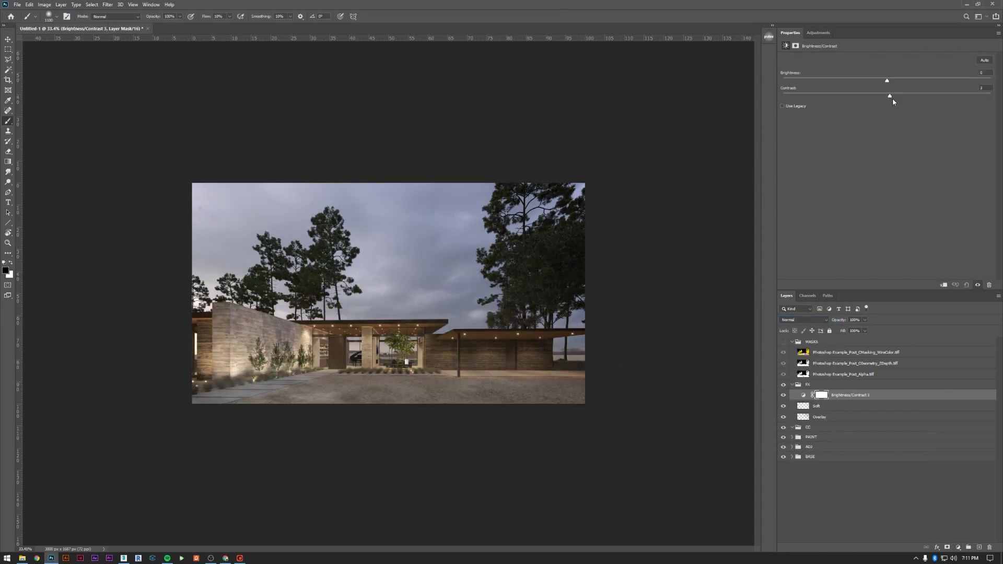
left_click_drag(916, 96, 912, 96)
scroll(313, 235, "up", 2)
left_click(783, 395)
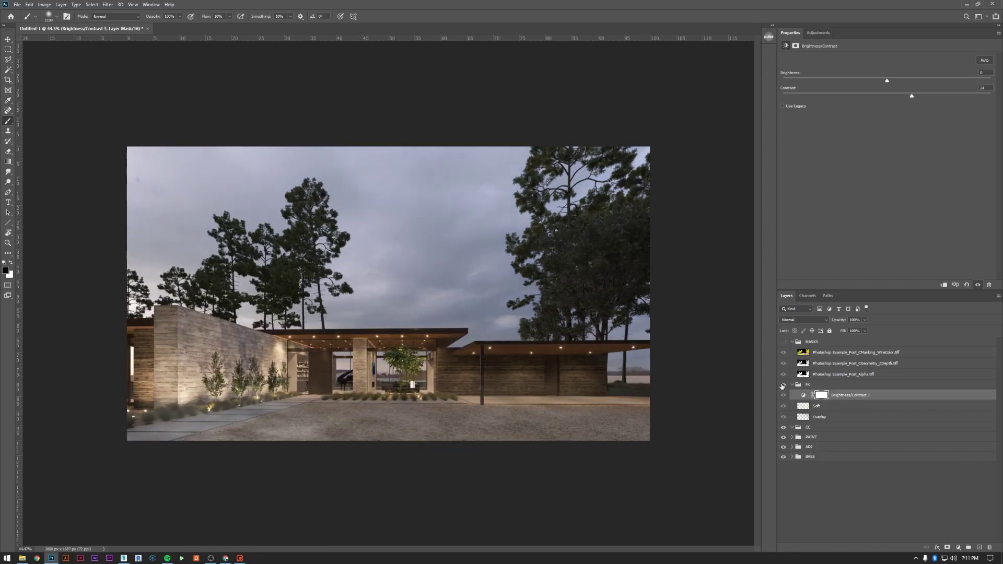
left_click(784, 395)
left_click(793, 385)
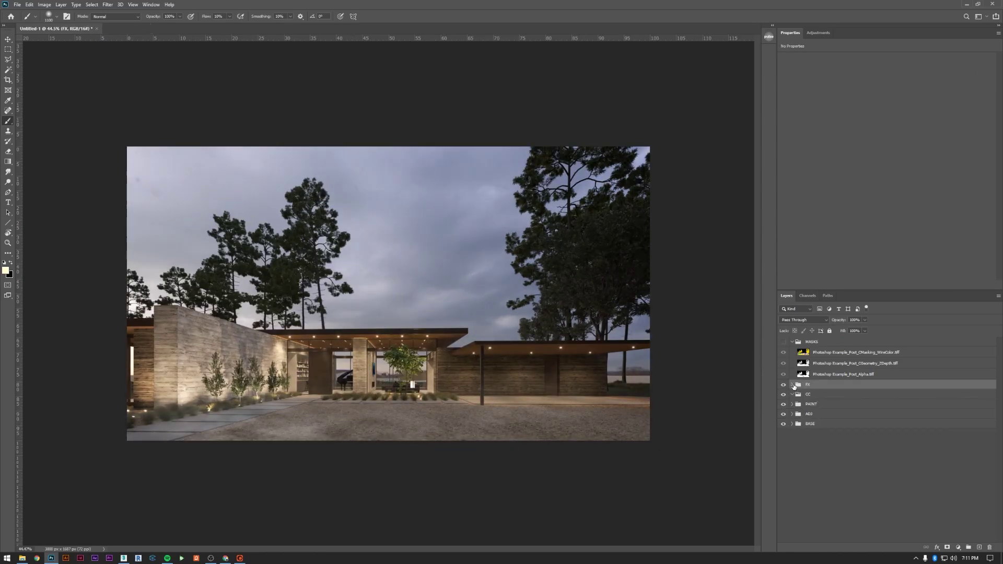
left_click(792, 384)
left_click(792, 448)
left_click(783, 447)
Show the ADJ group and lower Brightness/Contrast 1's brightness to 8
left_click(784, 447)
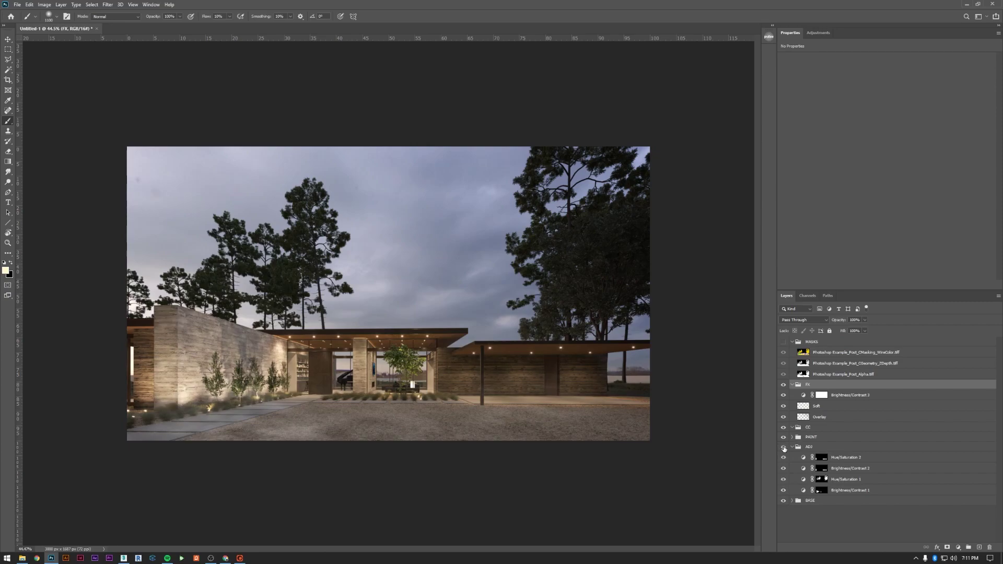
left_click(849, 469)
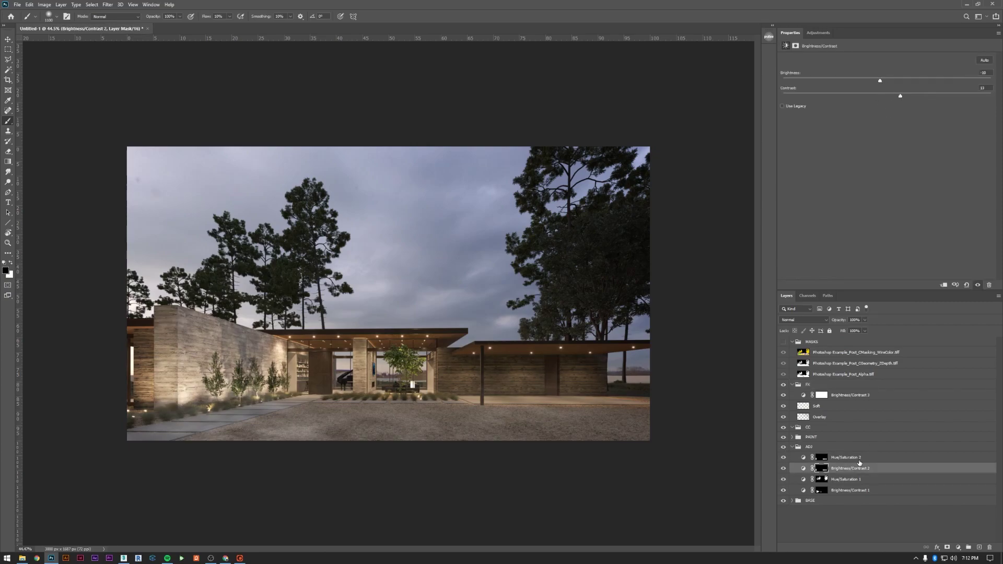
left_click(851, 491)
left_click_drag(899, 81, 892, 83)
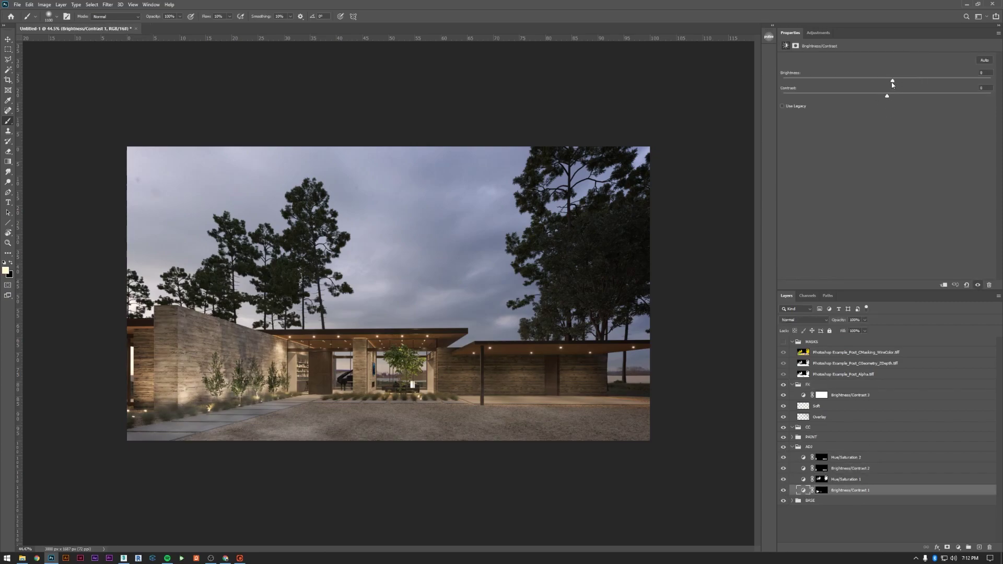
Reduce the PAINT group's Layer 1 opacity to 35%
left_click(792, 438)
left_click(837, 448)
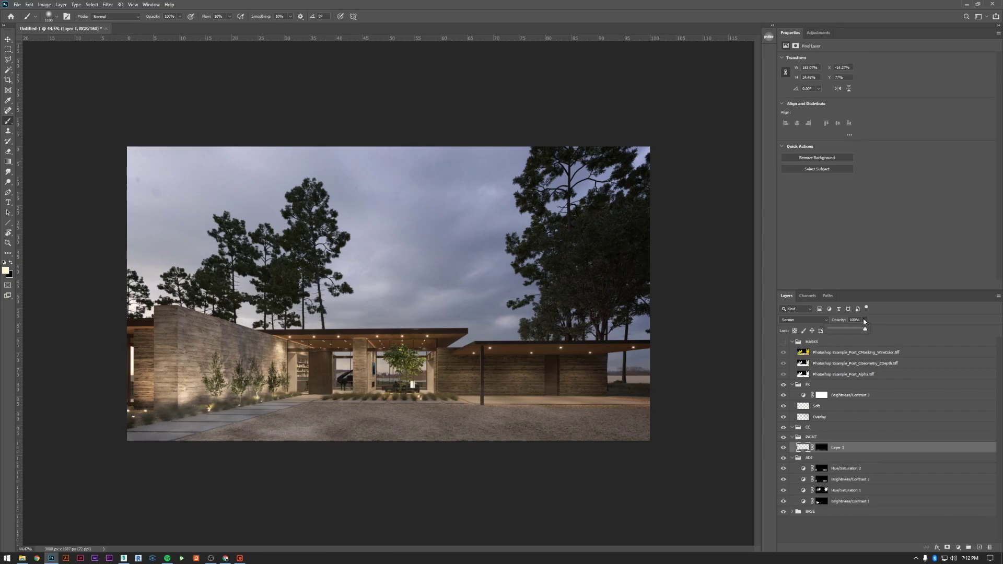
left_click_drag(865, 320, 842, 328)
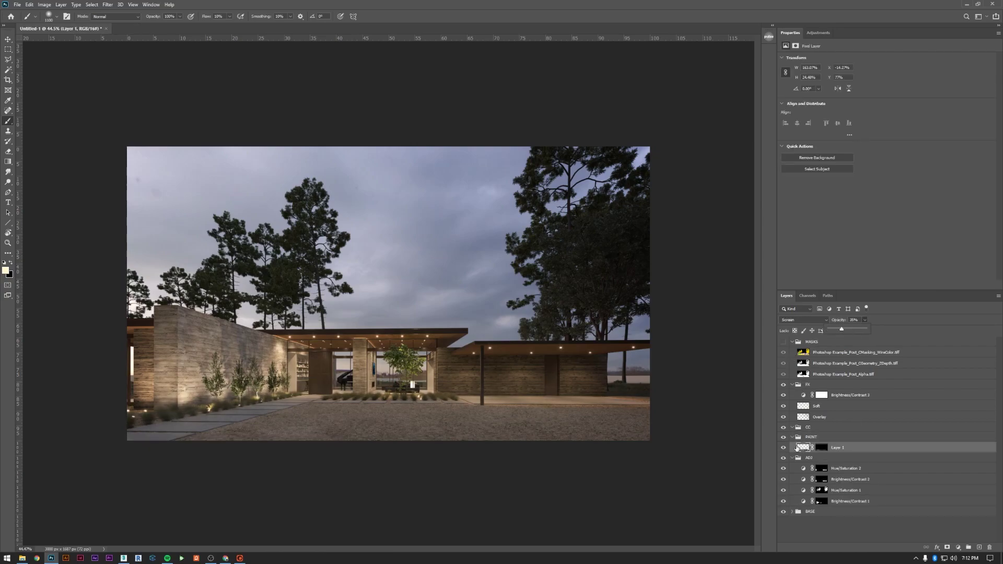
Compare FX and ADJ on and off, collapse all groups, and switch them all back on
left_click(840, 396)
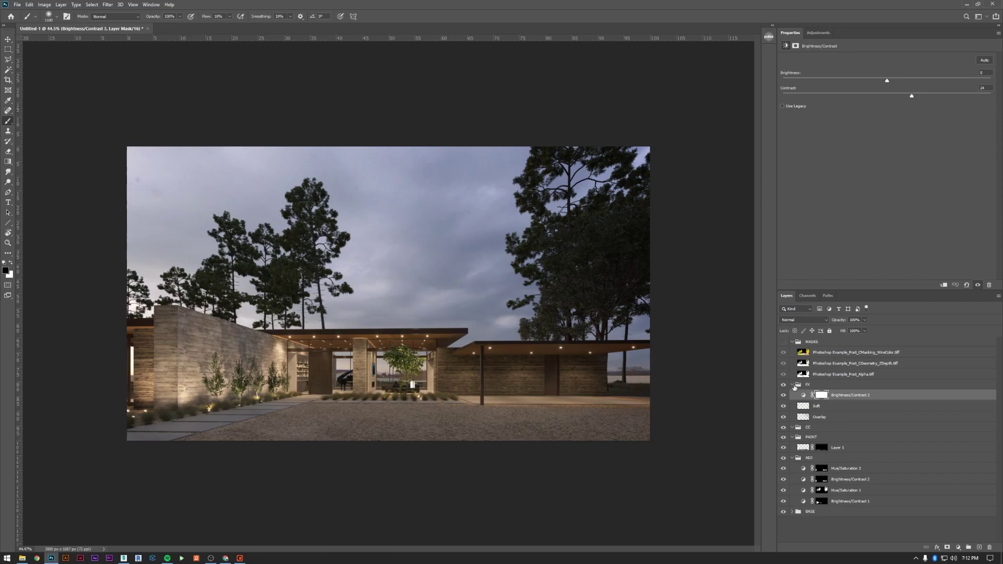
left_click(783, 385)
left_click(783, 386)
left_click(792, 385)
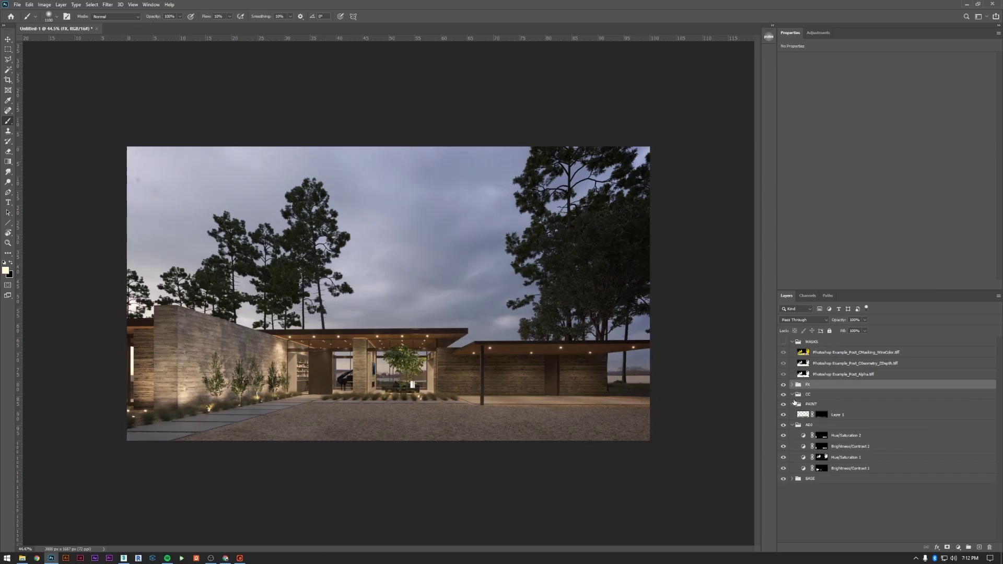
left_click(792, 404)
left_click(792, 415)
left_click(792, 425)
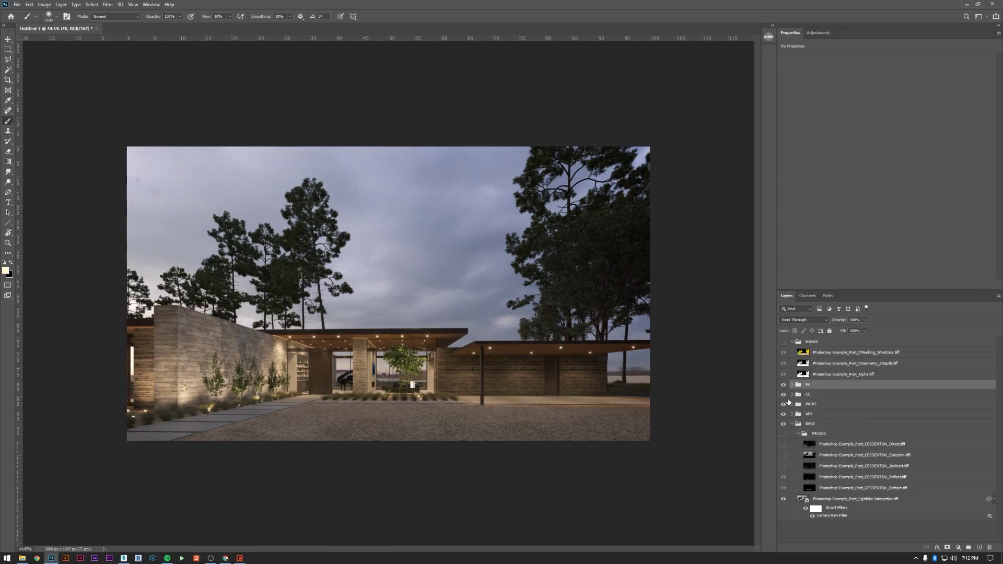
left_click(793, 424)
left_click(784, 414)
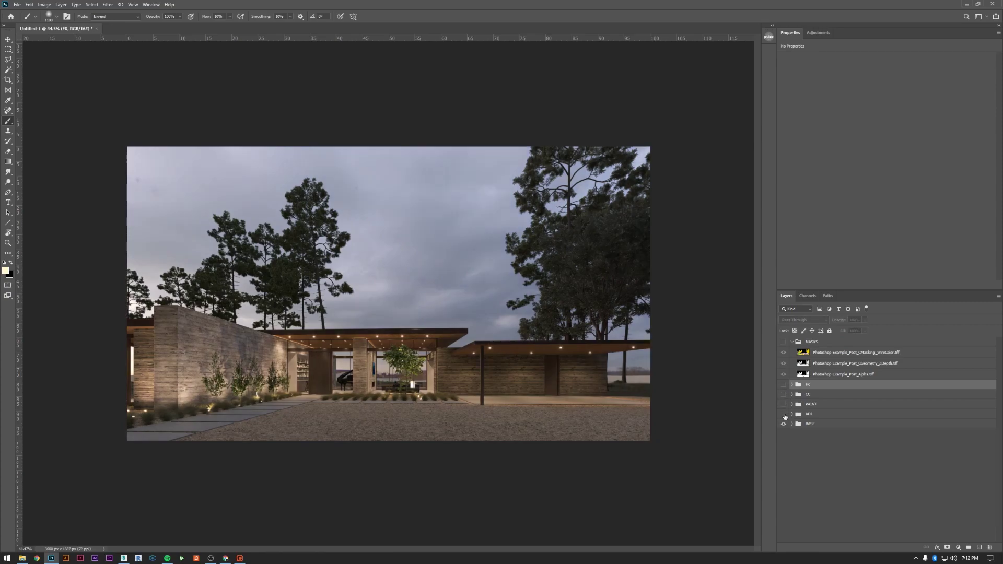
left_click(784, 385)
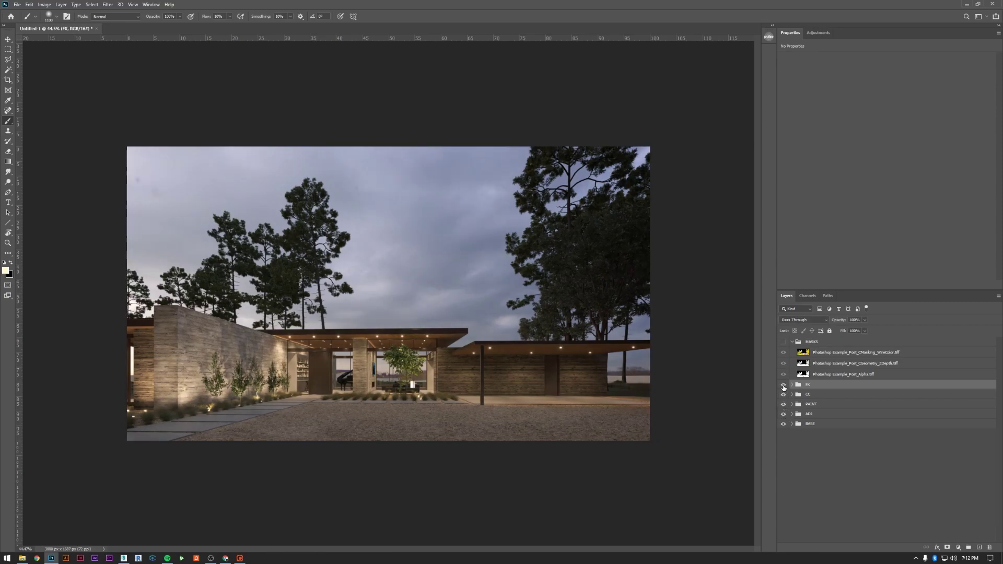